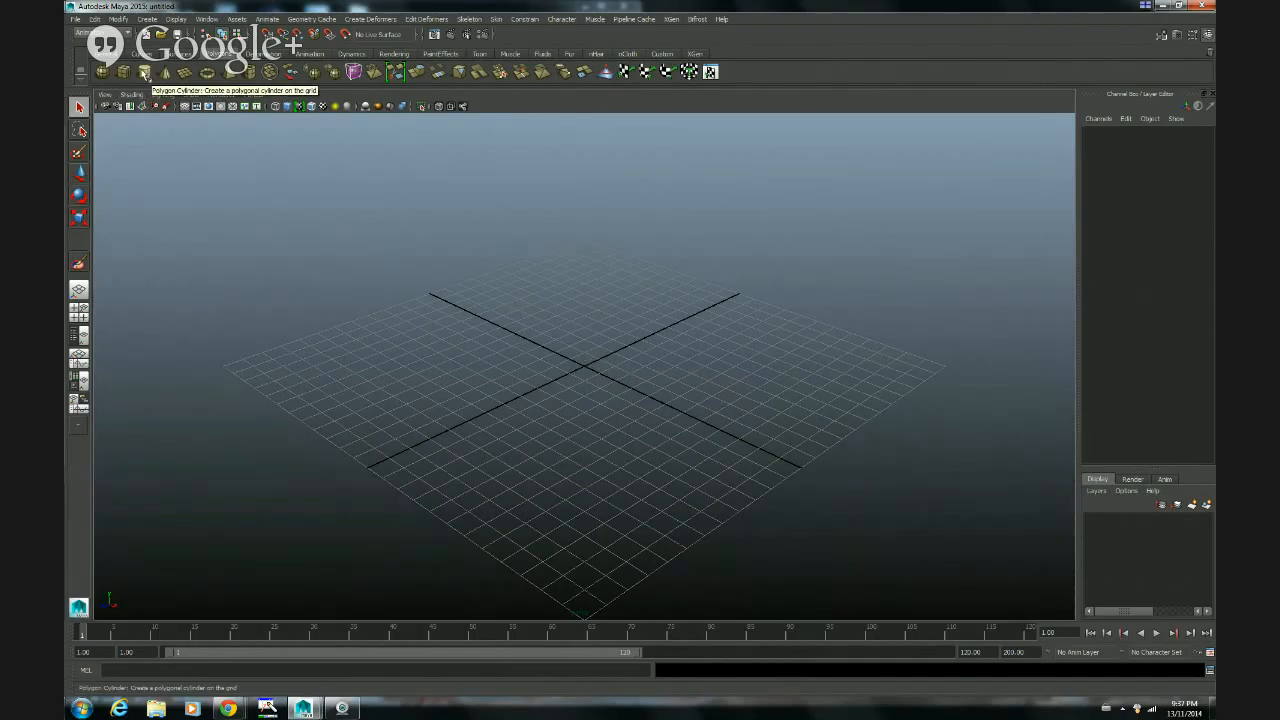
Step: Create a polygon cylinder on the grid and set its Subdivisions Height to 10
click(145, 73)
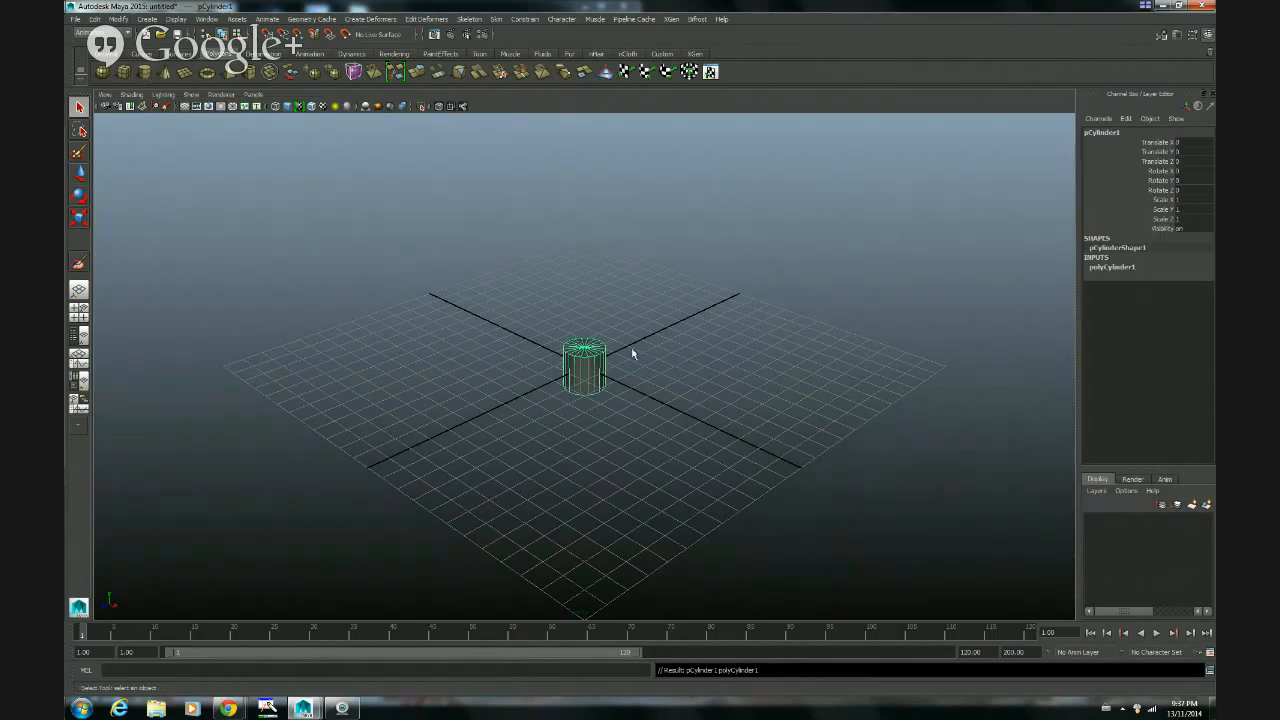
click(1114, 268)
click(1186, 305)
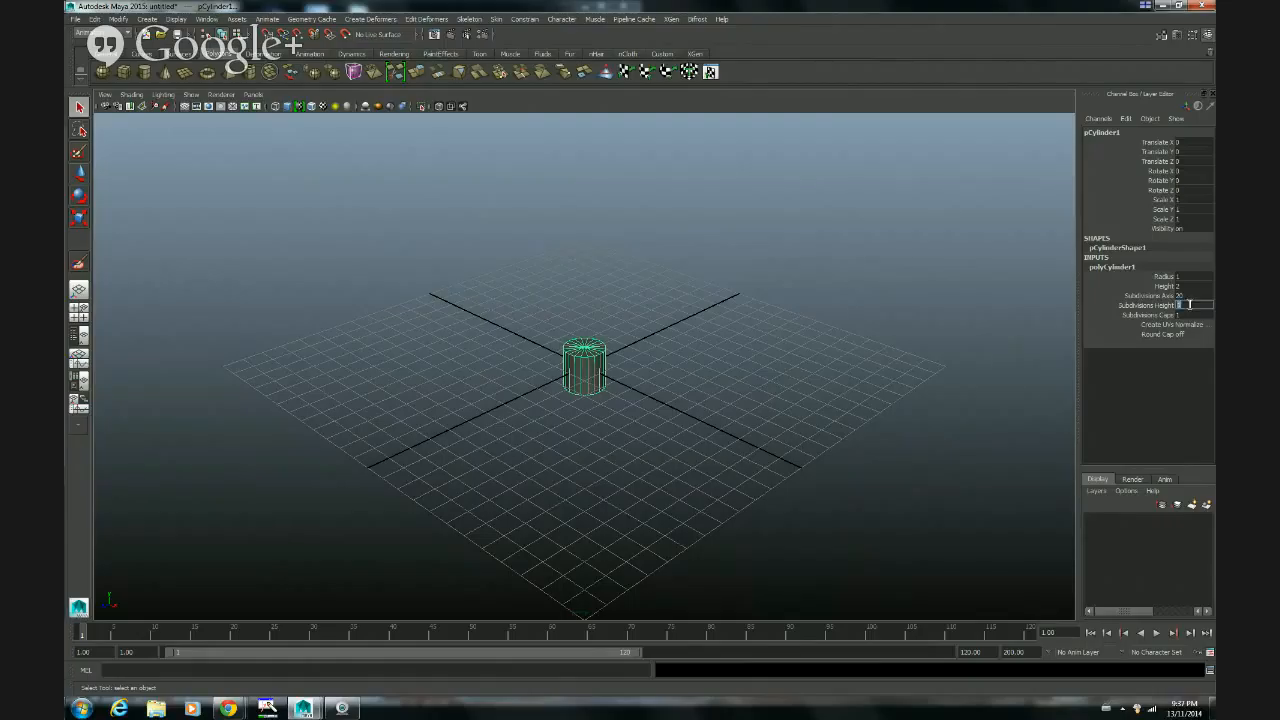
text(10)
key(Return)
Step: Set the cylinder's Scale Y to 3 and Translate Y to 3 so its base sits on the grid
click(1180, 208)
text(3)
key(Return)
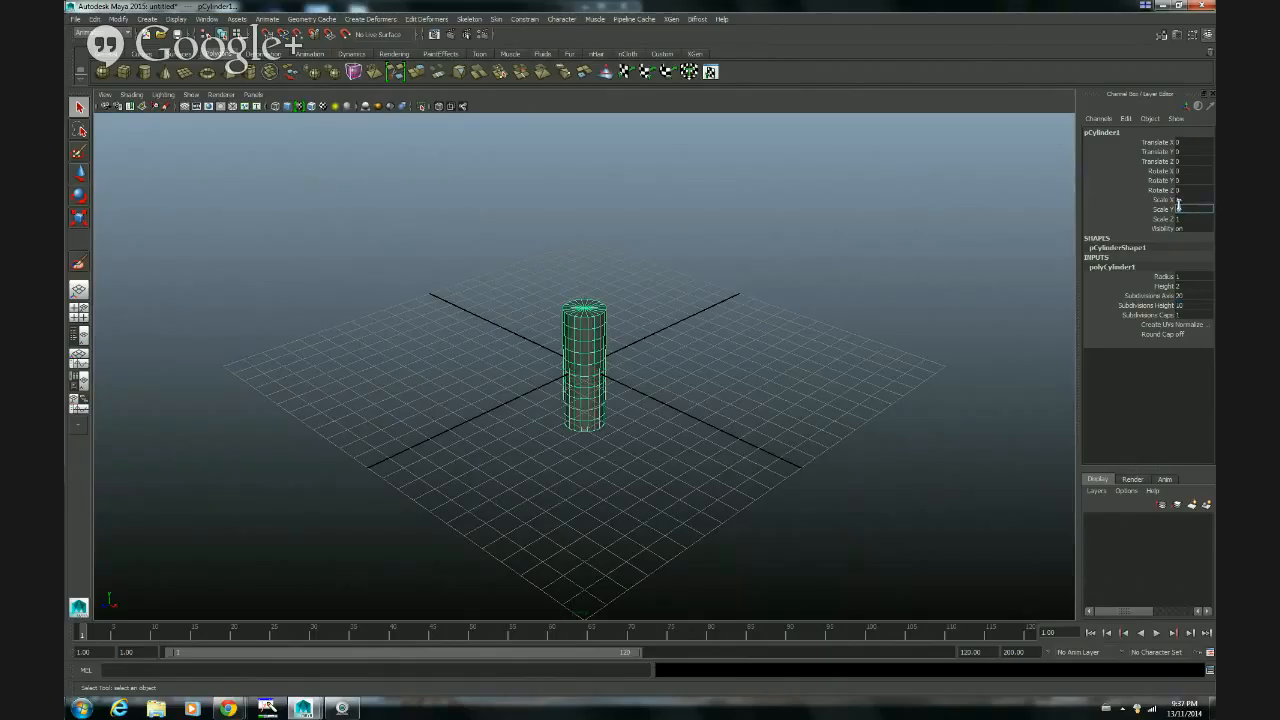
mouse_move(590, 460)
alt+mouse_down()
mouse_move(606, 403)
mouse_move(623, 409)
mouse_move(583, 447)
mouse_move(597, 437)
alt+mouse_up()
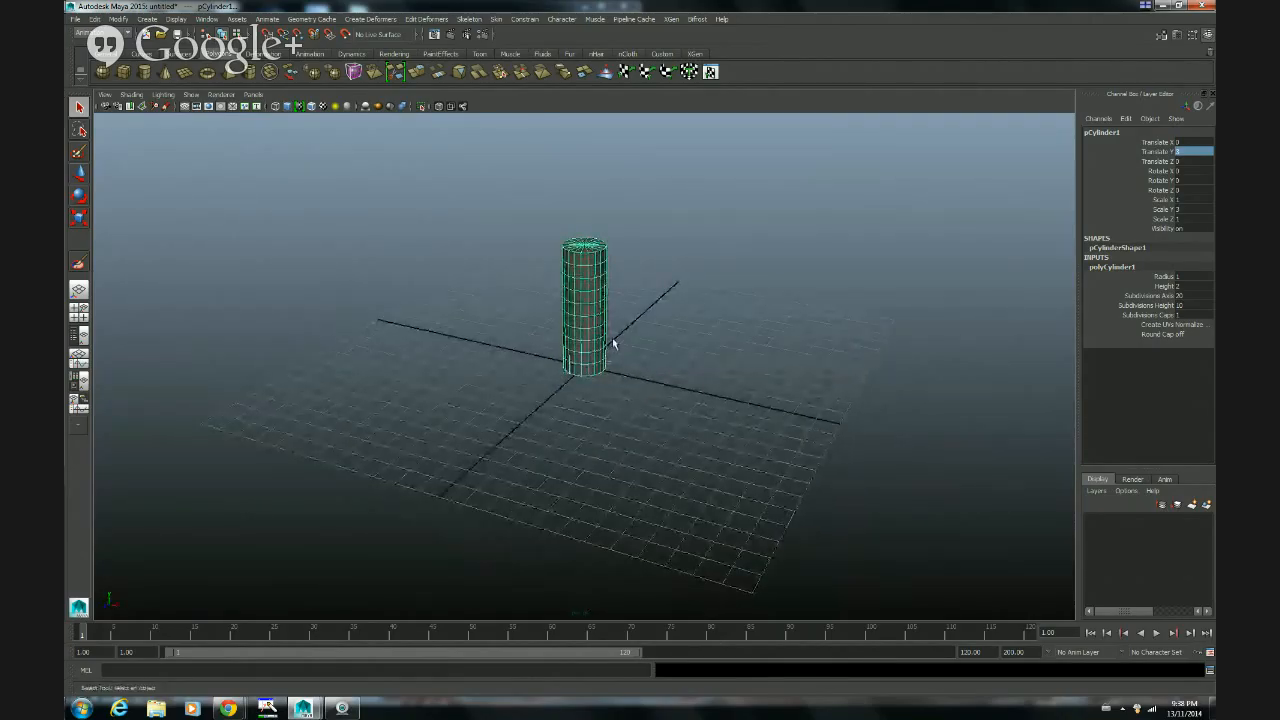
Step: Show the cylinder enlarged in a full-size side view with wireframe display
key(space)
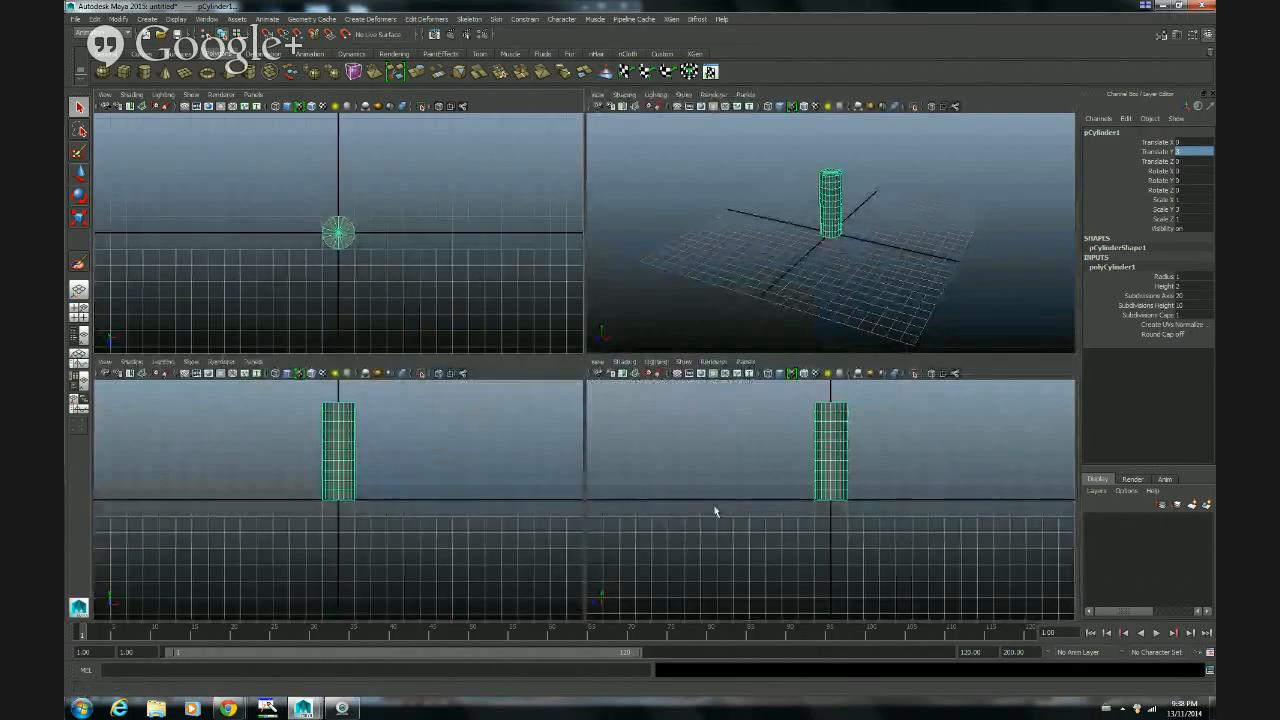
key(space)
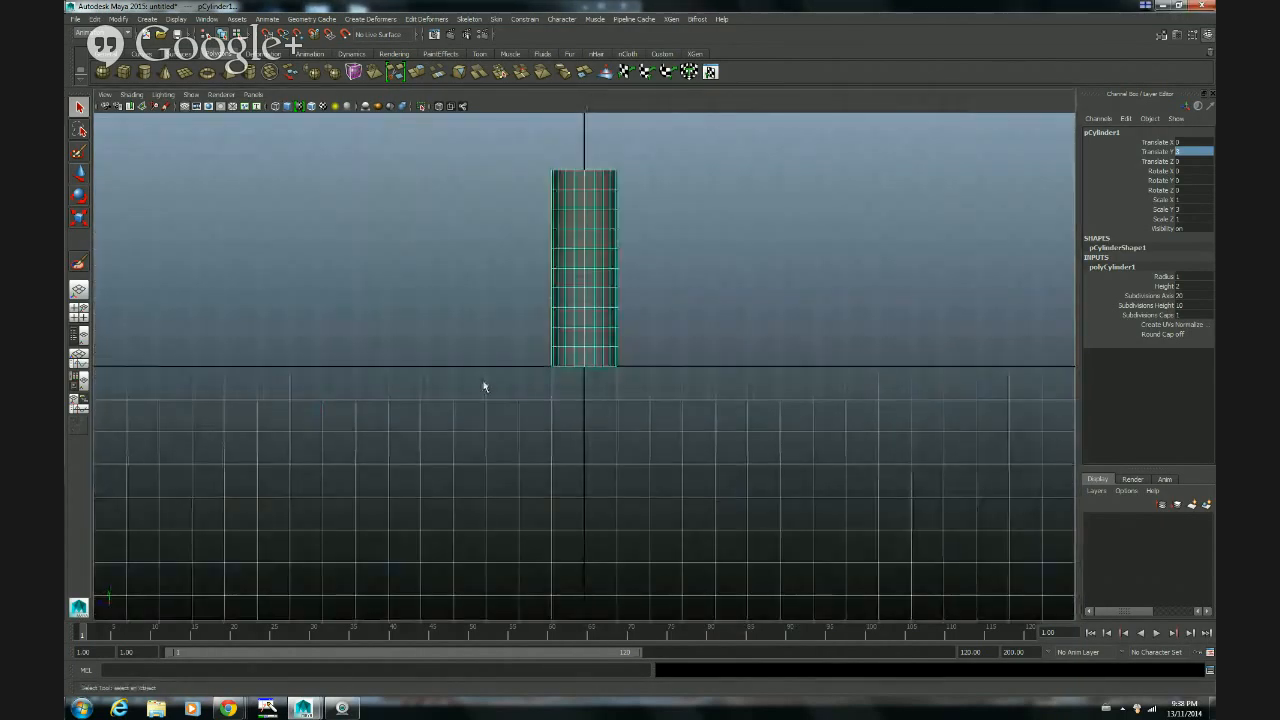
alt+middle_drag(477, 351, 443, 435)
alt+right_drag(443, 437, 850, 405)
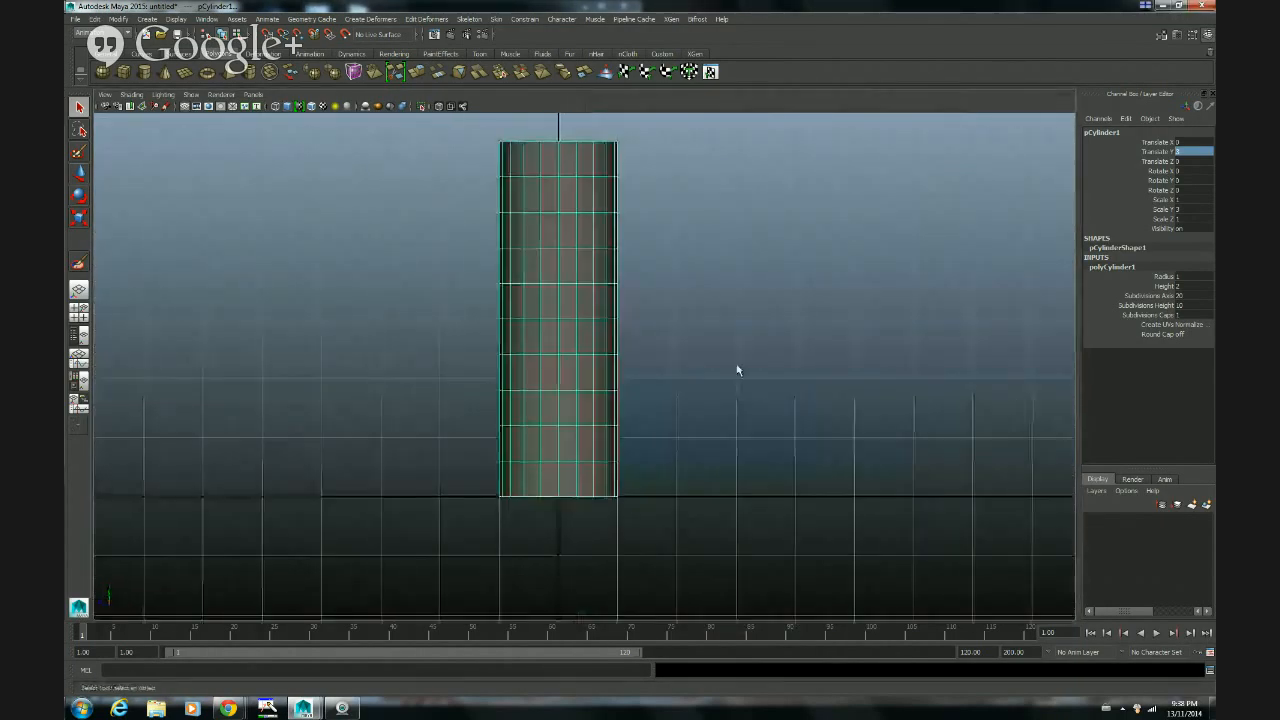
alt+middle_drag(707, 337, 719, 372)
alt+right_drag(698, 374, 725, 381)
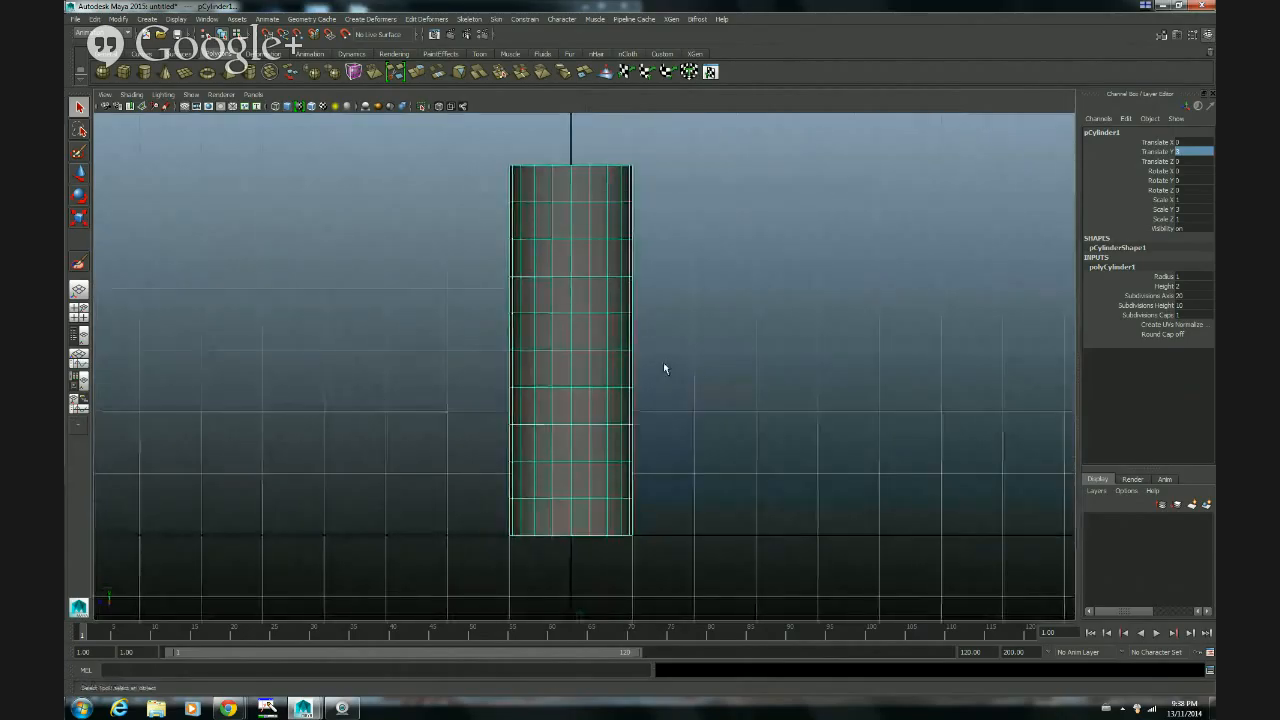
key(4)
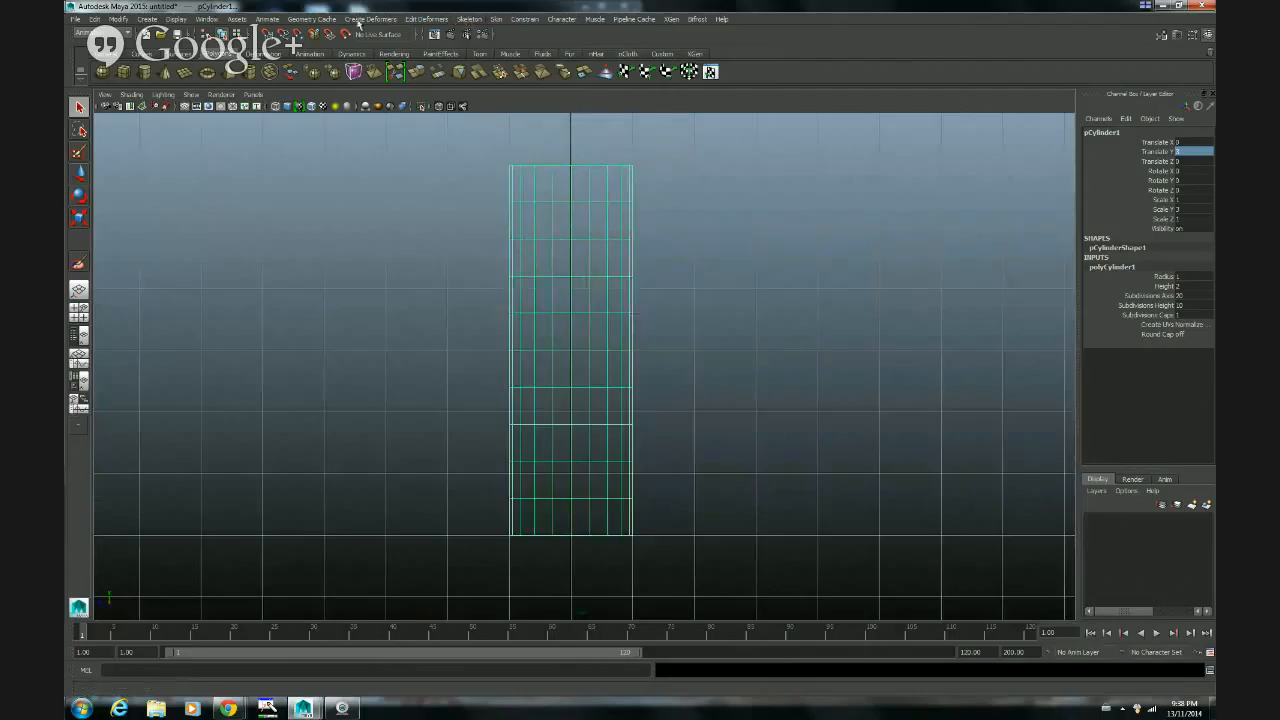
Step: Switch to the Animation menu set and activate the Joint Tool with its settings open, keeping the whole cylinder in view
click(100, 33)
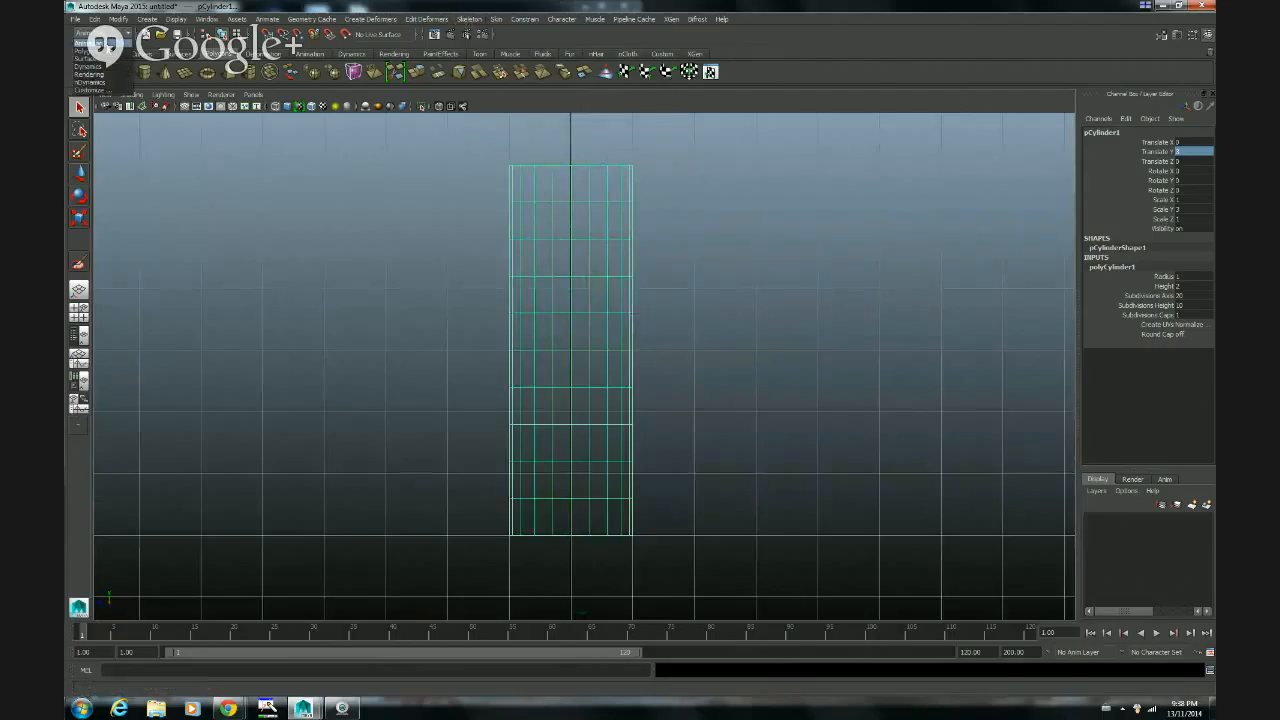
click(110, 44)
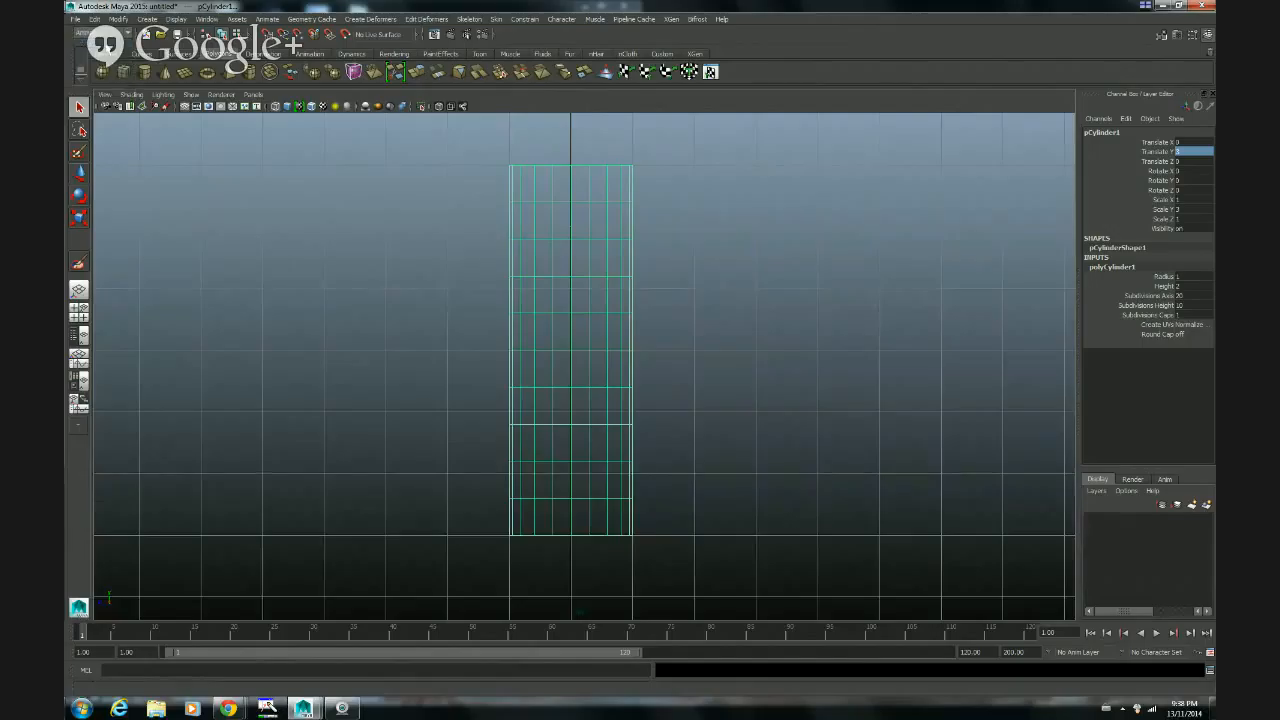
click(470, 19)
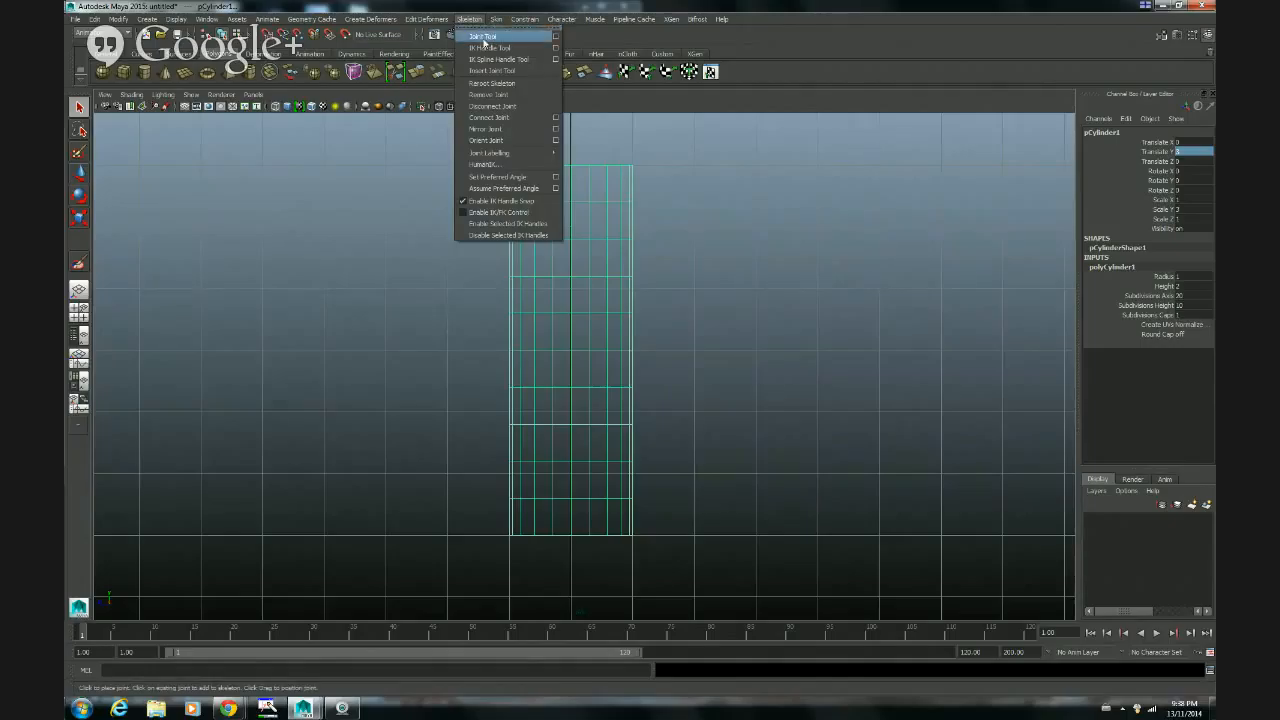
click(555, 38)
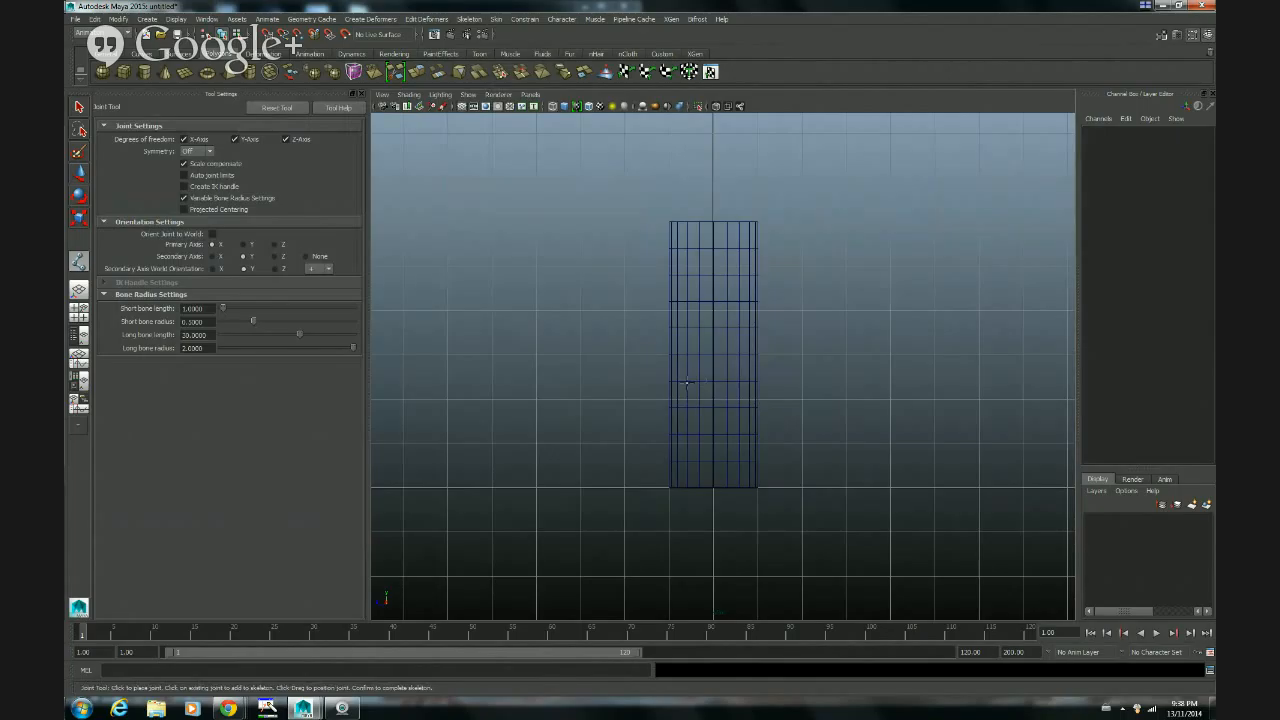
alt+right_drag(582, 388, 823, 378)
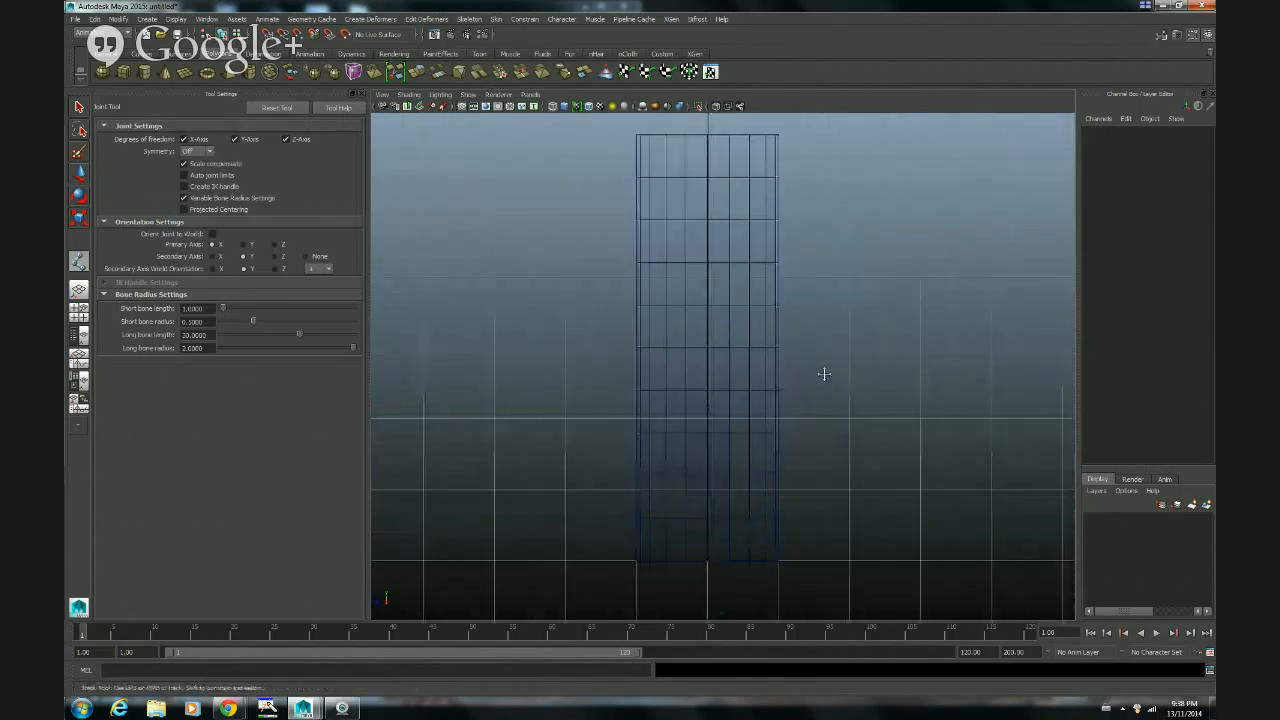
alt+middle_drag(823, 374, 813, 381)
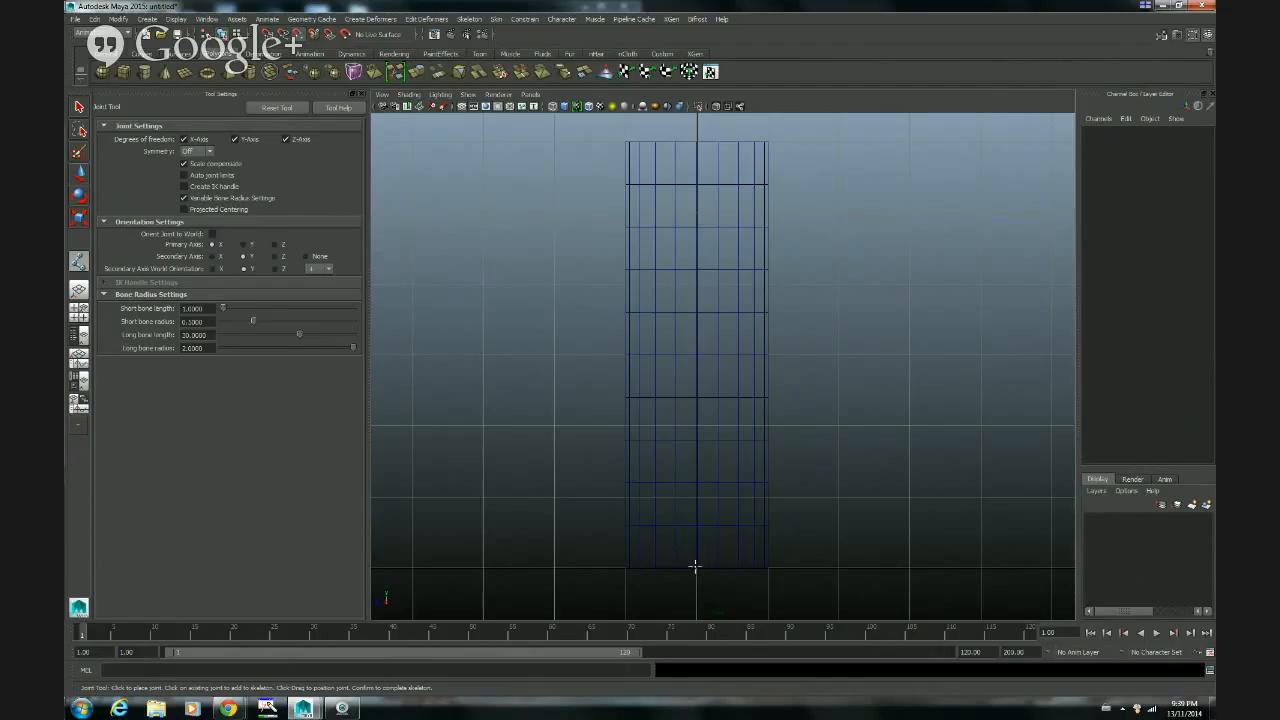
Step: Place a chain of six joints up the cylinder's centre line from base to top, one every two subdivisions, and complete the skeleton
click(695, 567)
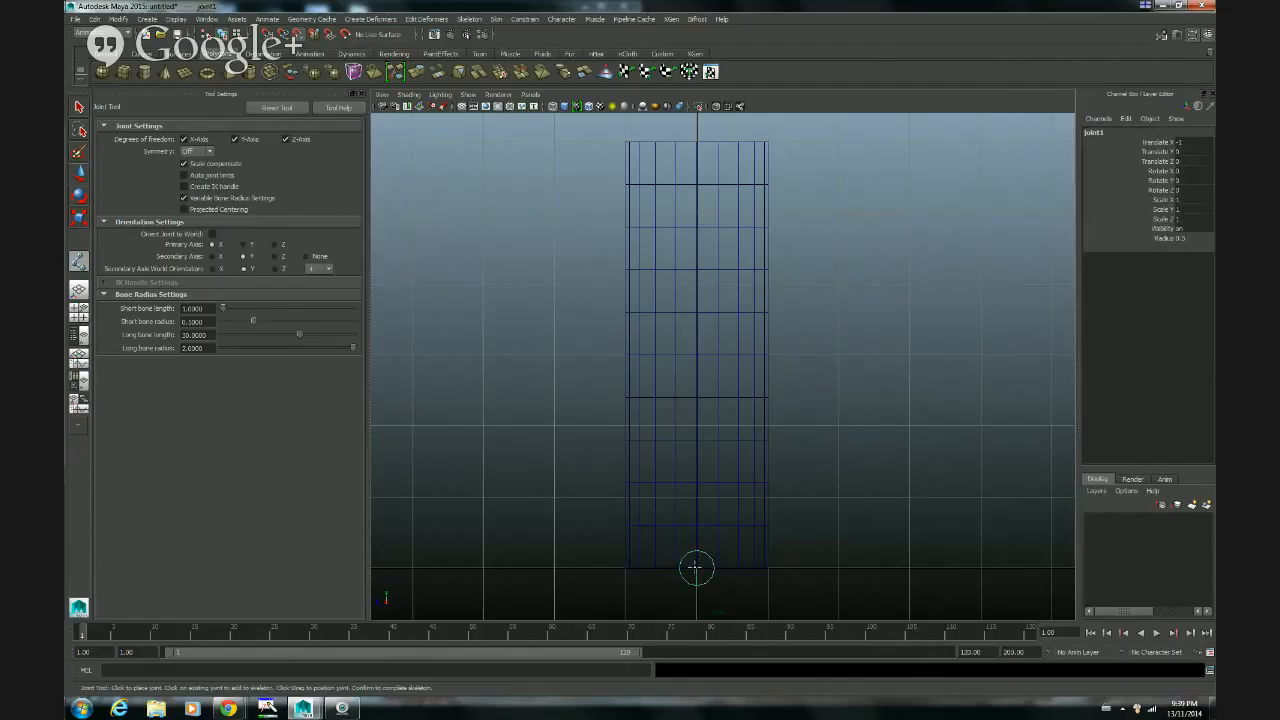
click(695, 482)
click(695, 398)
click(695, 313)
click(695, 228)
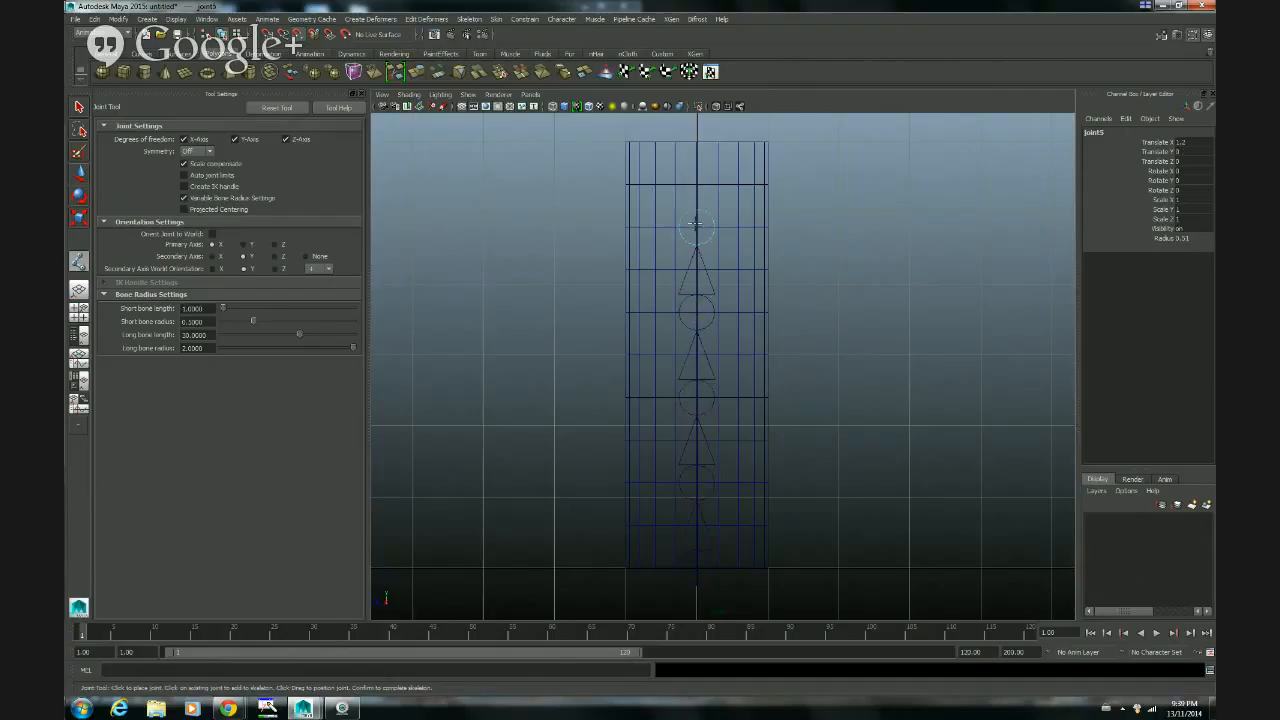
click(695, 142)
key(q)
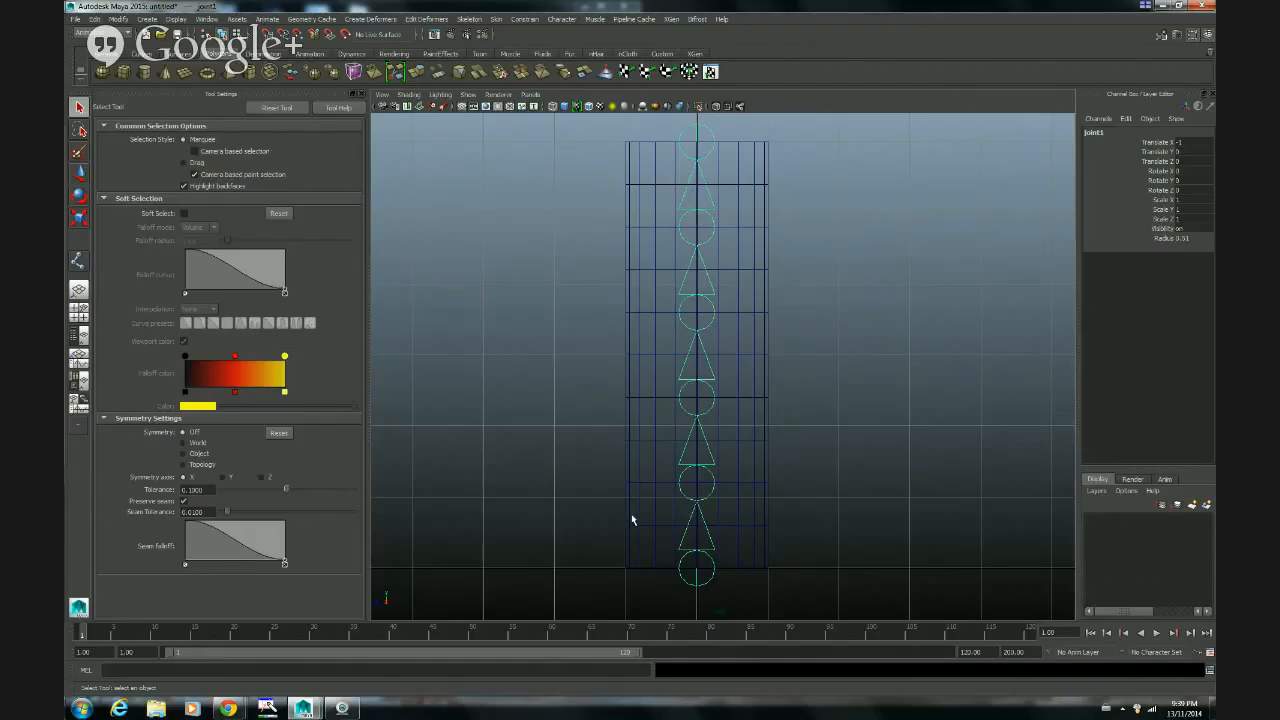
Step: Examine the joint hierarchy by stepping down from the root and selecting the individual joints along the chain
key(Down)
key(Down)
key(Down)
key(Down)
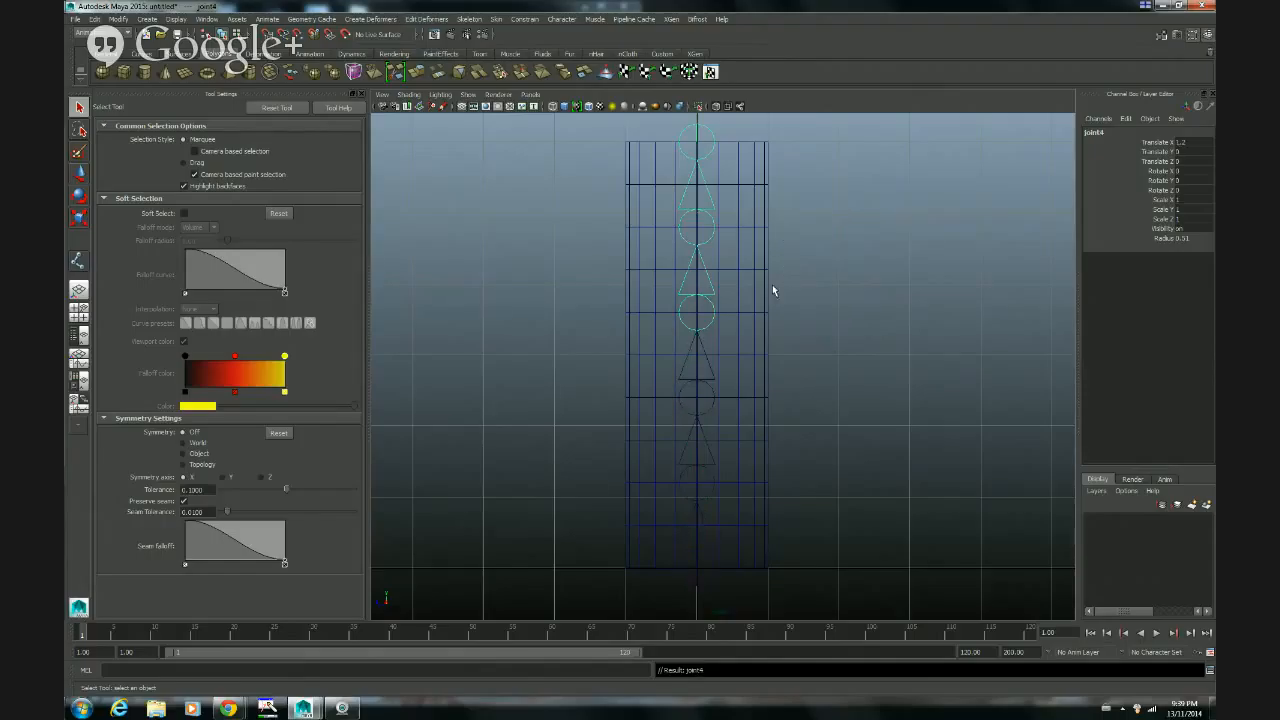
key(Down)
click(706, 200)
click(714, 317)
click(709, 405)
click(715, 456)
click(719, 533)
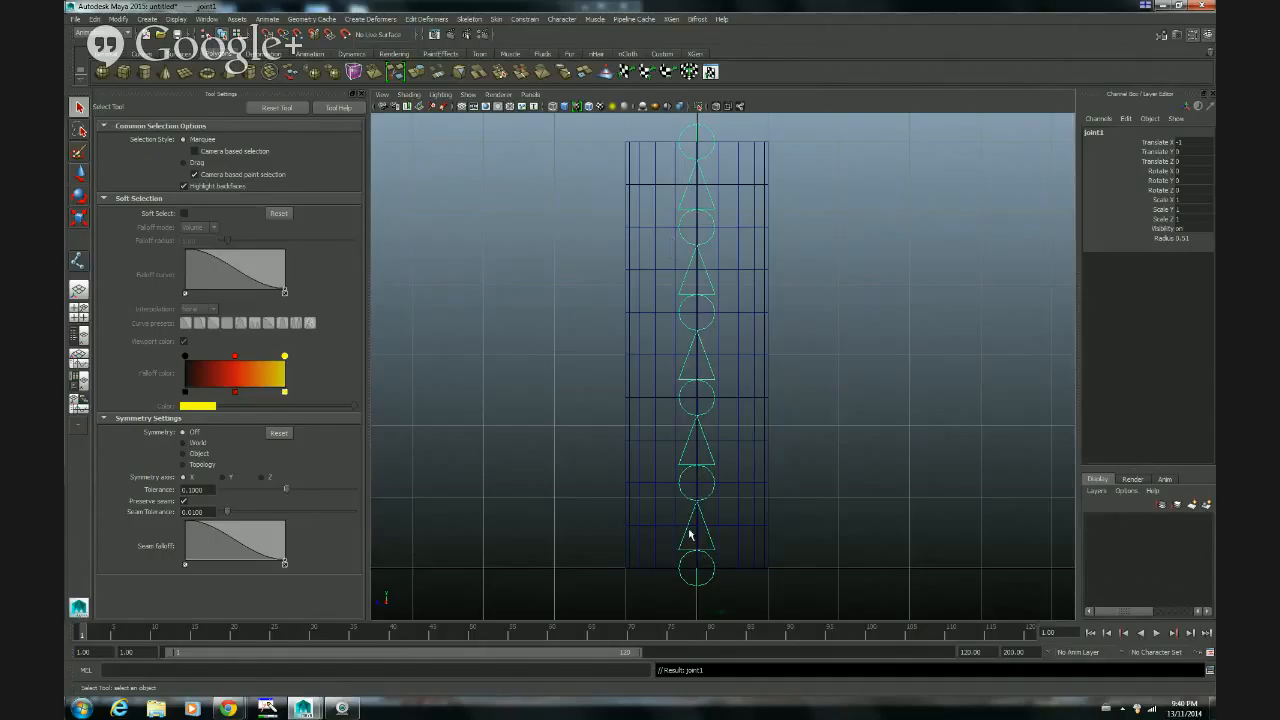
Step: Try bending the chain by rotating the third joint about its Y axis, and undo the rotation
click(678, 406)
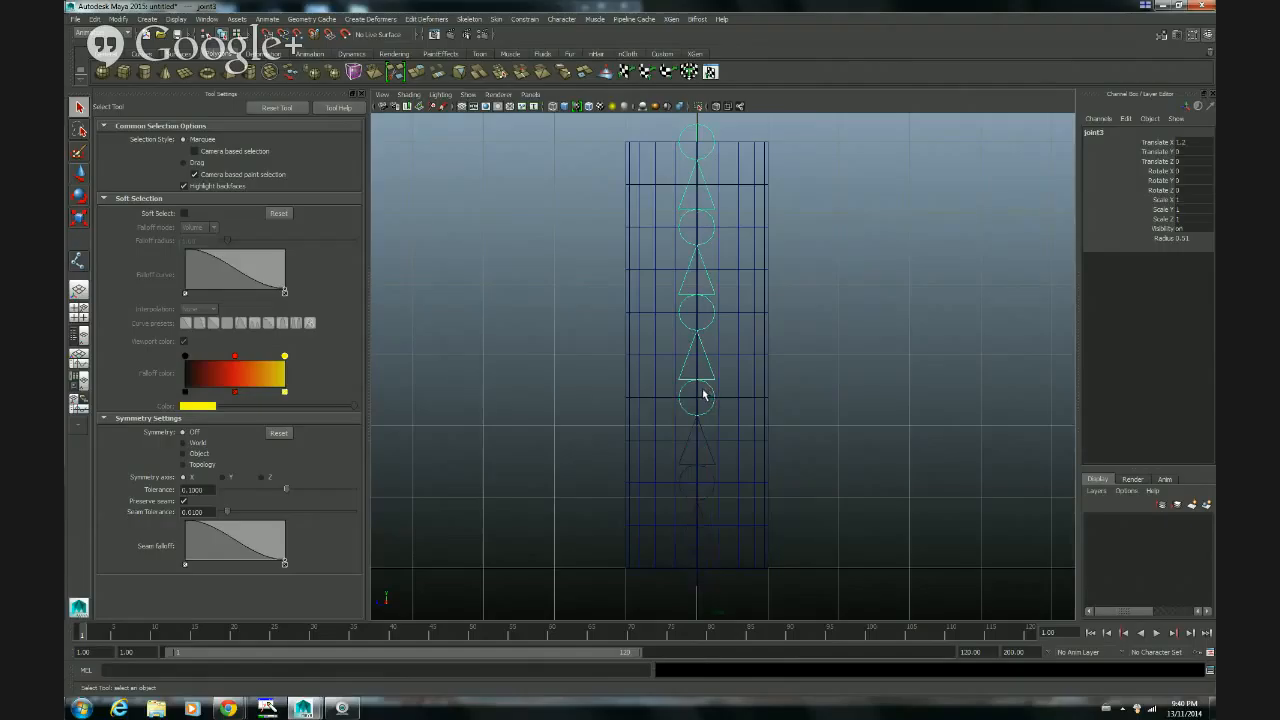
key(e)
drag(728, 358, 624, 335)
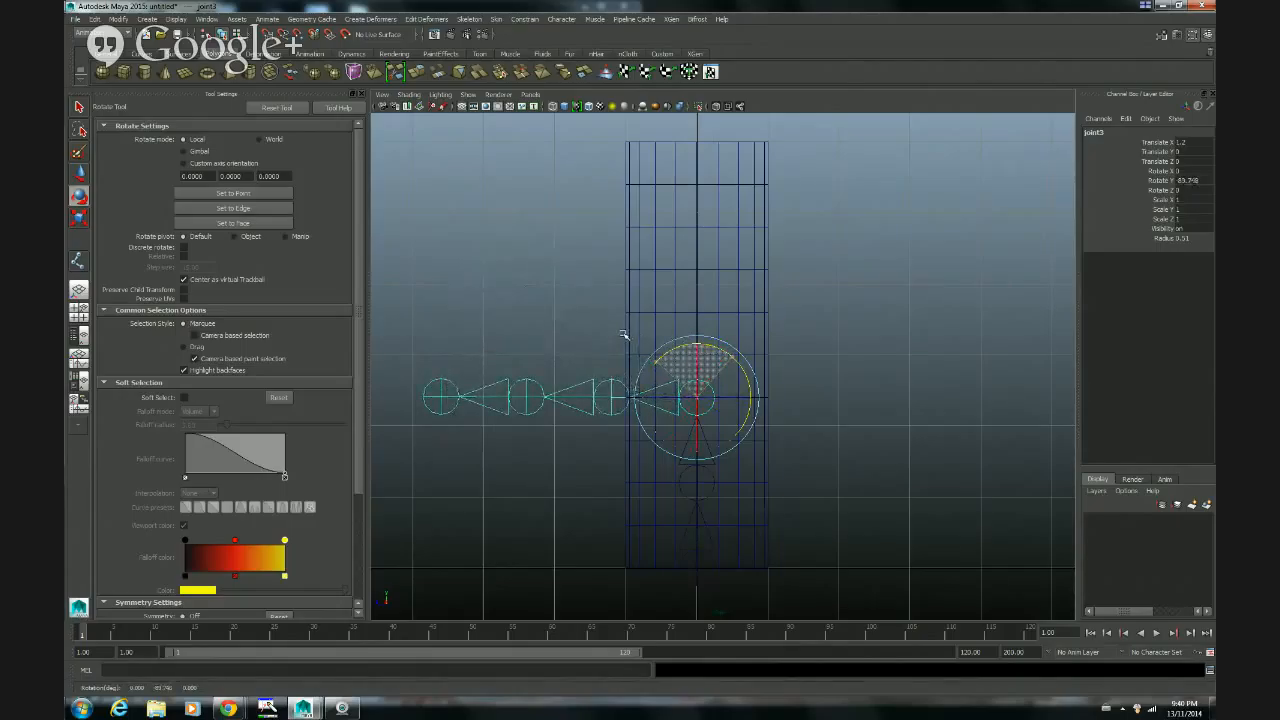
drag(624, 334, 795, 373)
drag(658, 353, 700, 378)
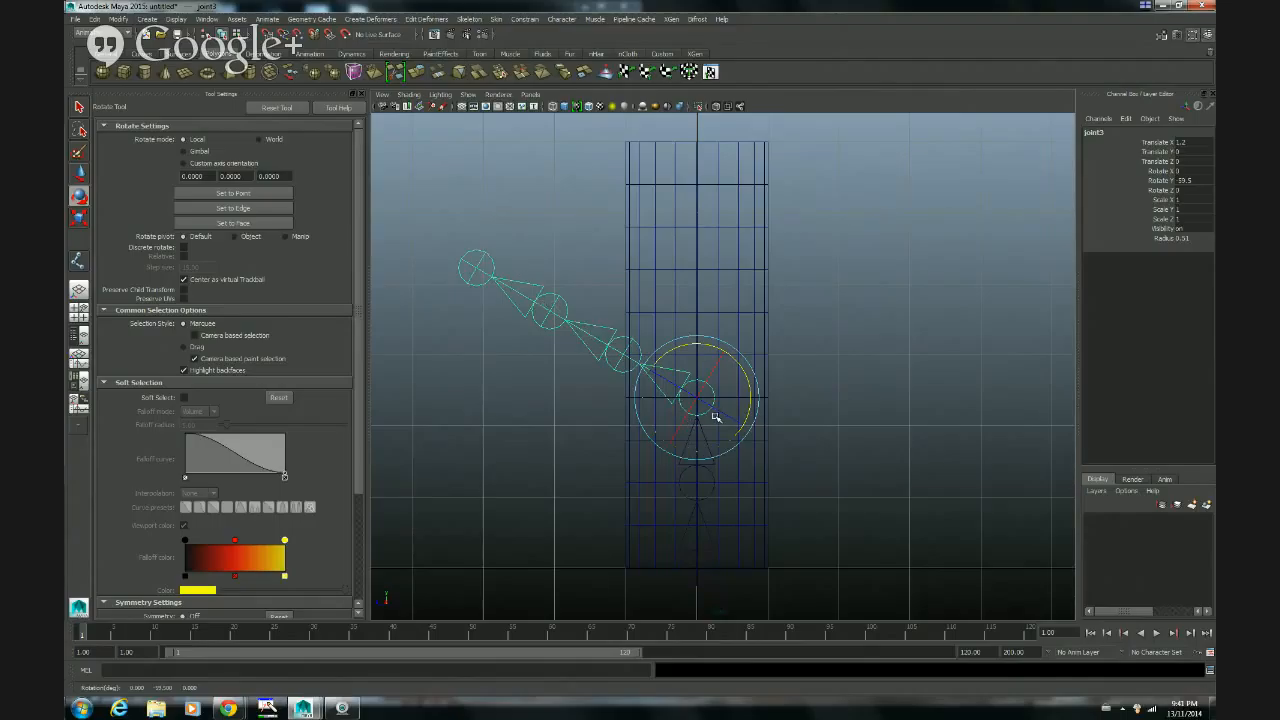
key(ctrl+z)
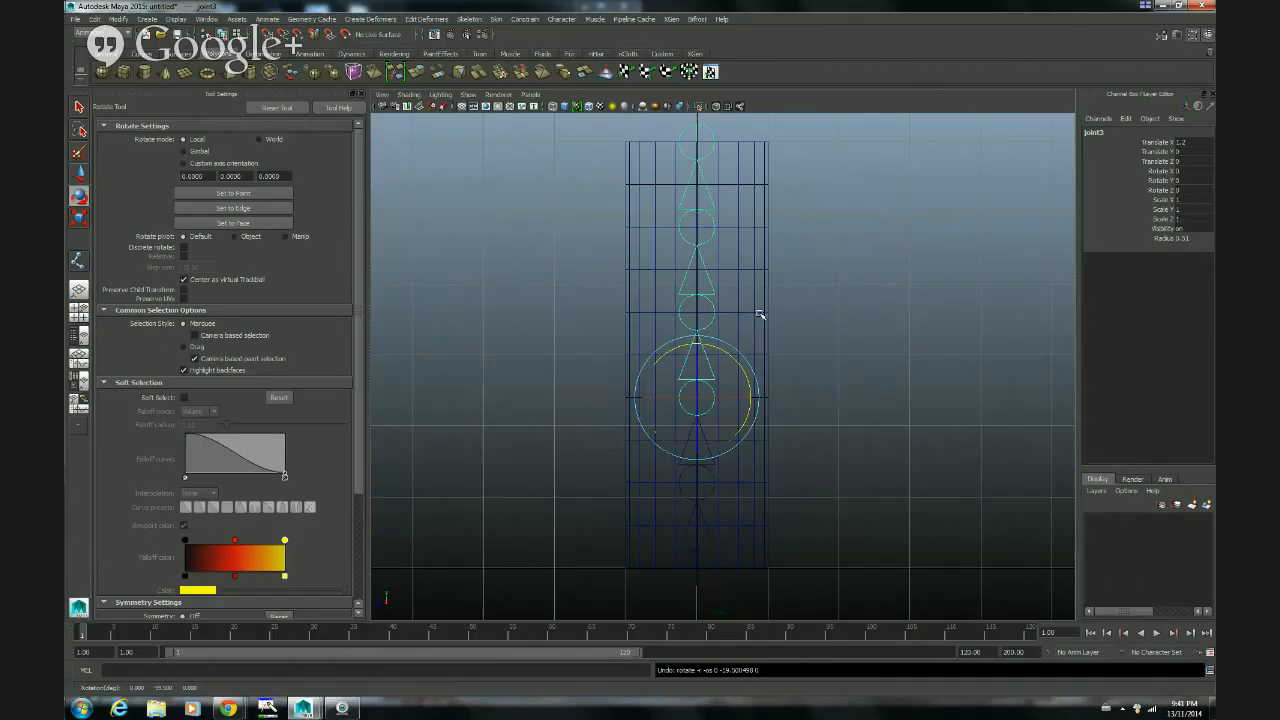
Step: Select the cylinder, leave the Rotate Tool, and return to the four-view layout with the tool settings closed
click(759, 313)
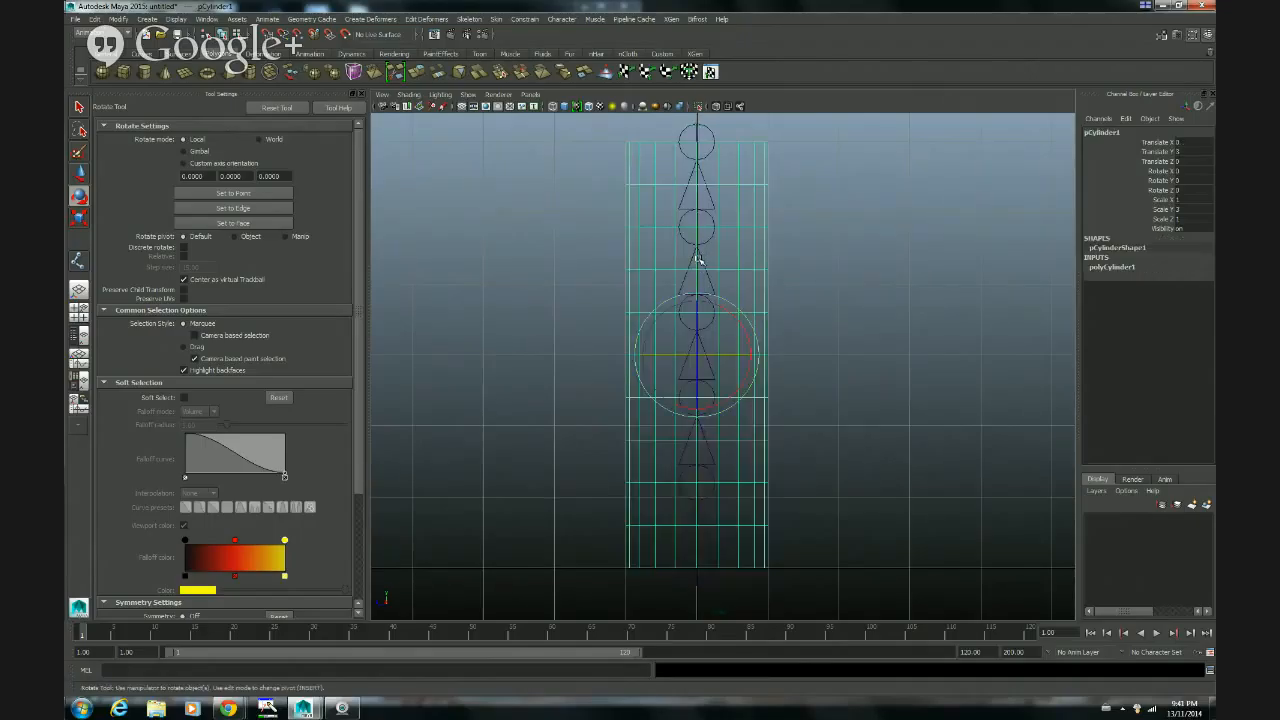
key(q)
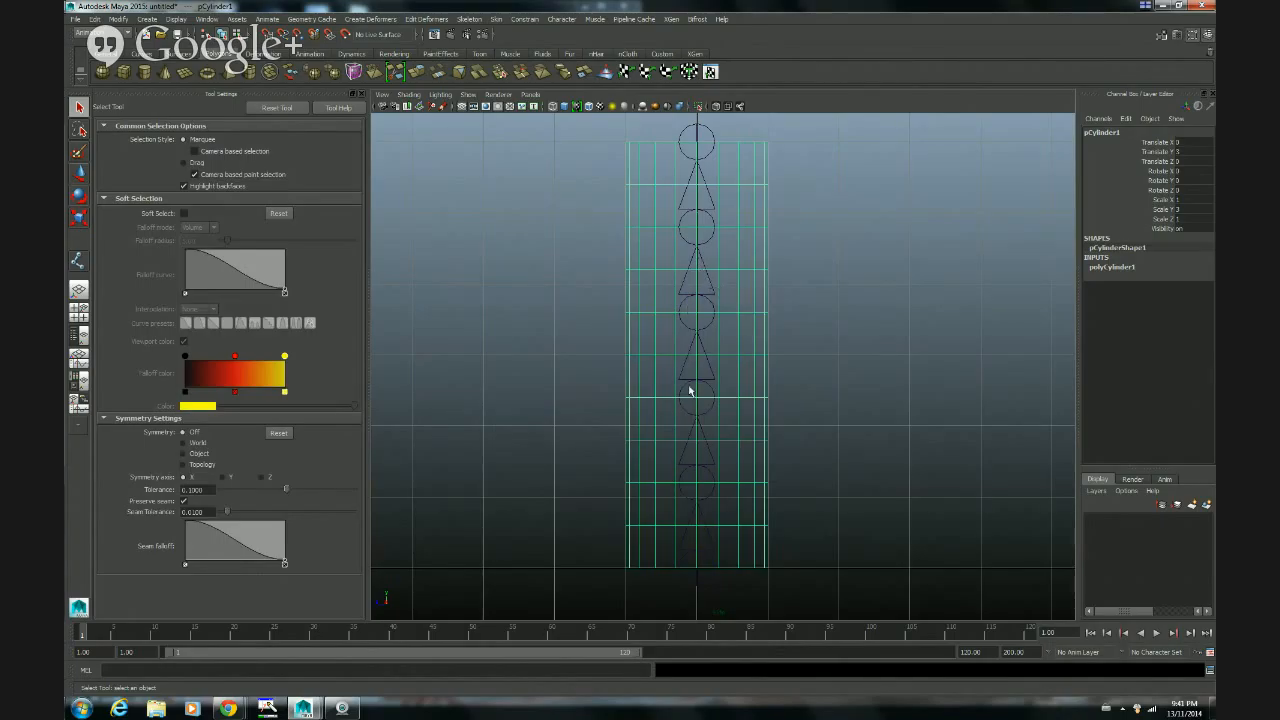
key(space)
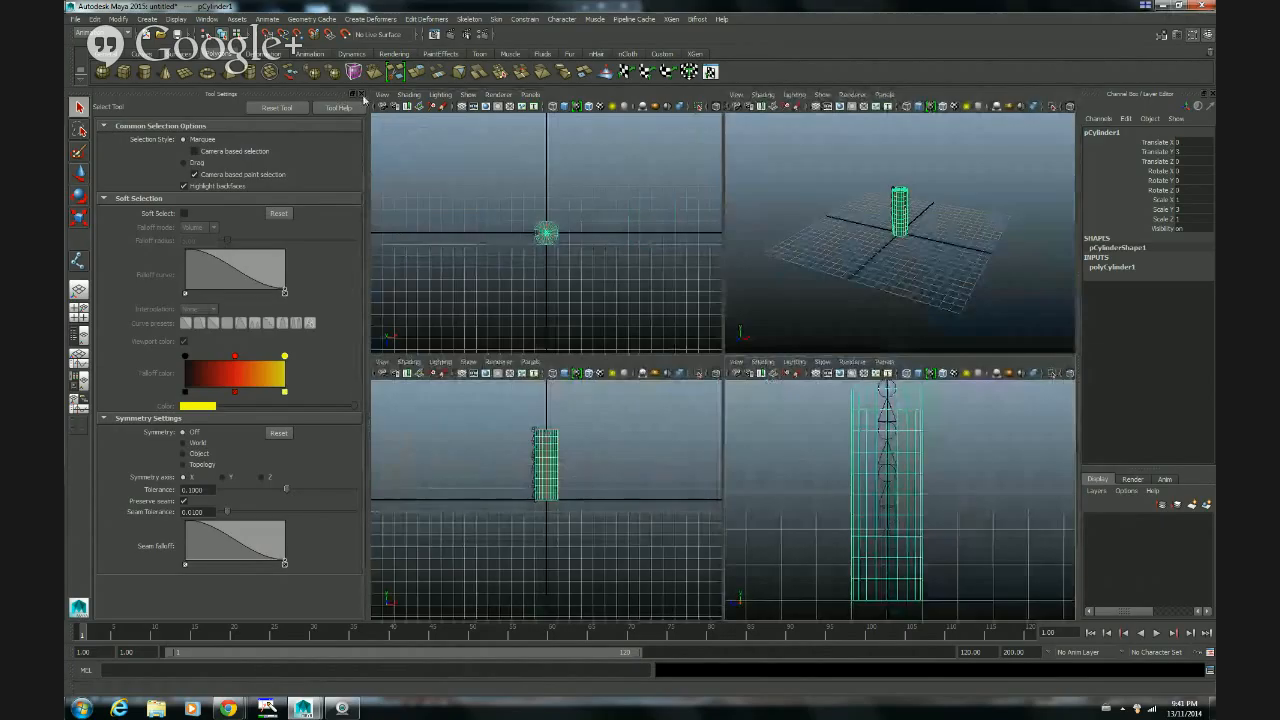
key(ctrl+shift+t)
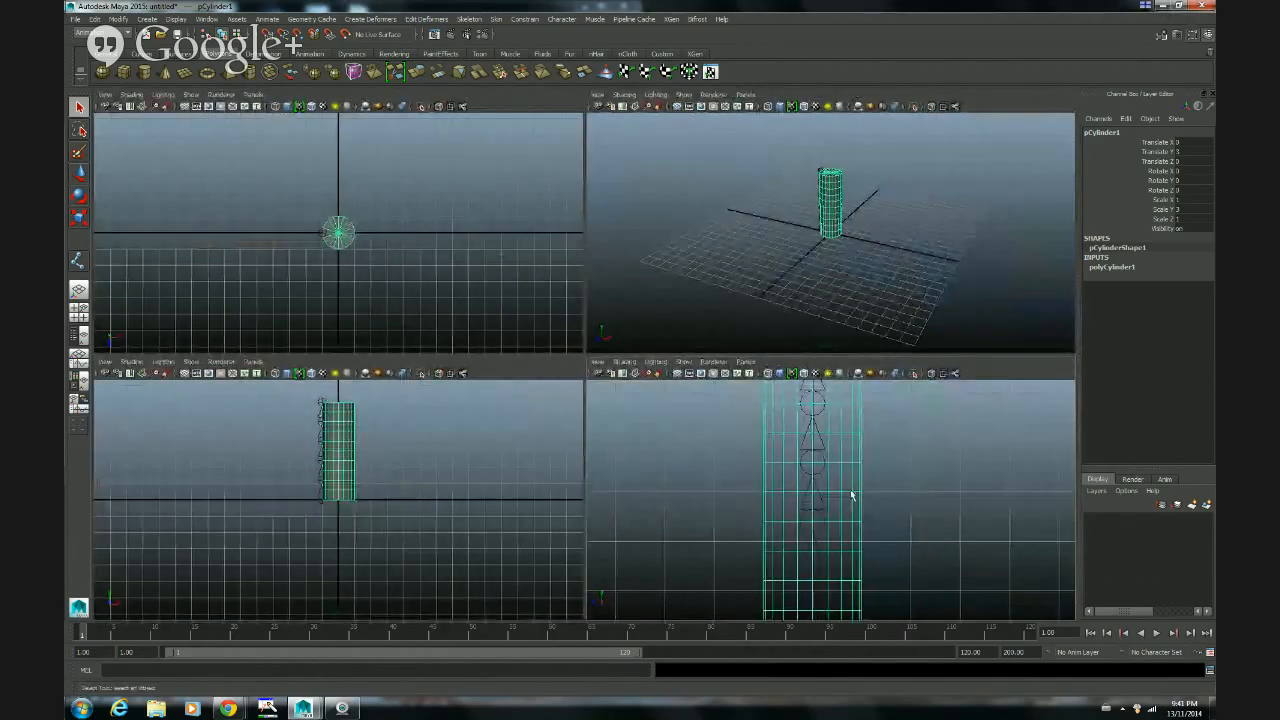
scroll(851, 496, down, 2)
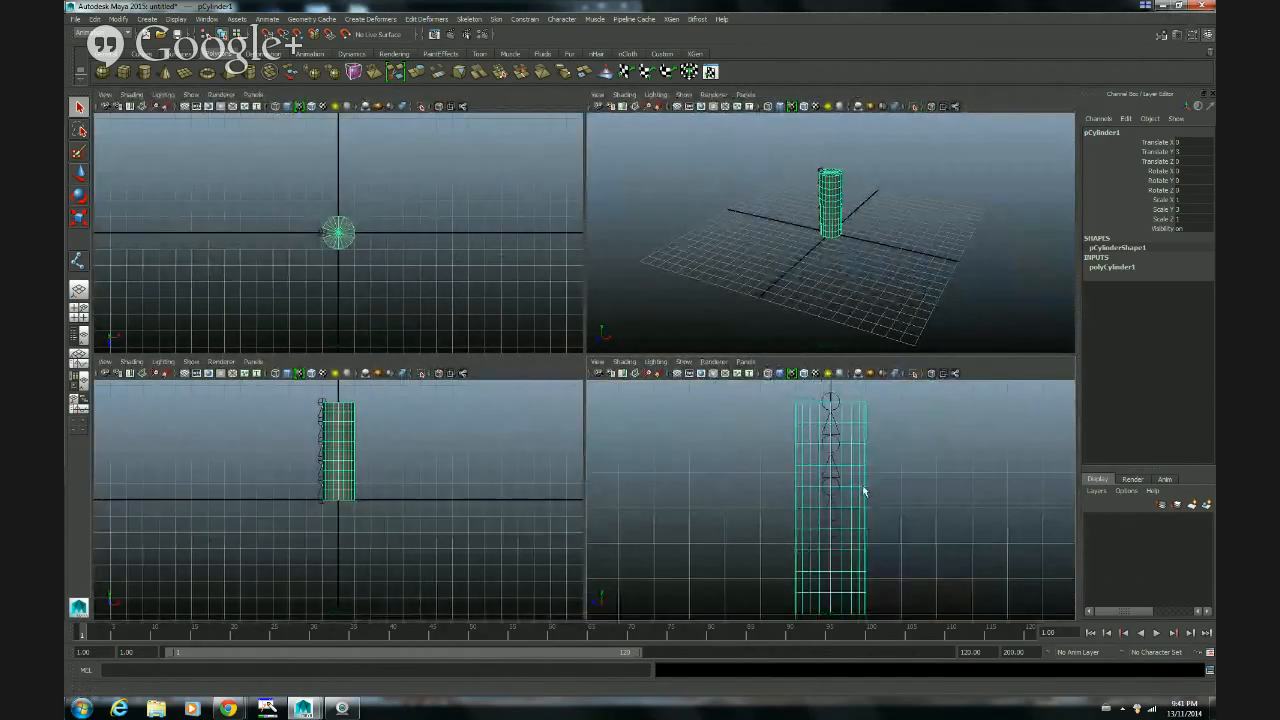
mouse_move(869, 489)
alt+middle_down()
mouse_move(862, 458)
mouse_move(867, 470)
alt+middle_up()
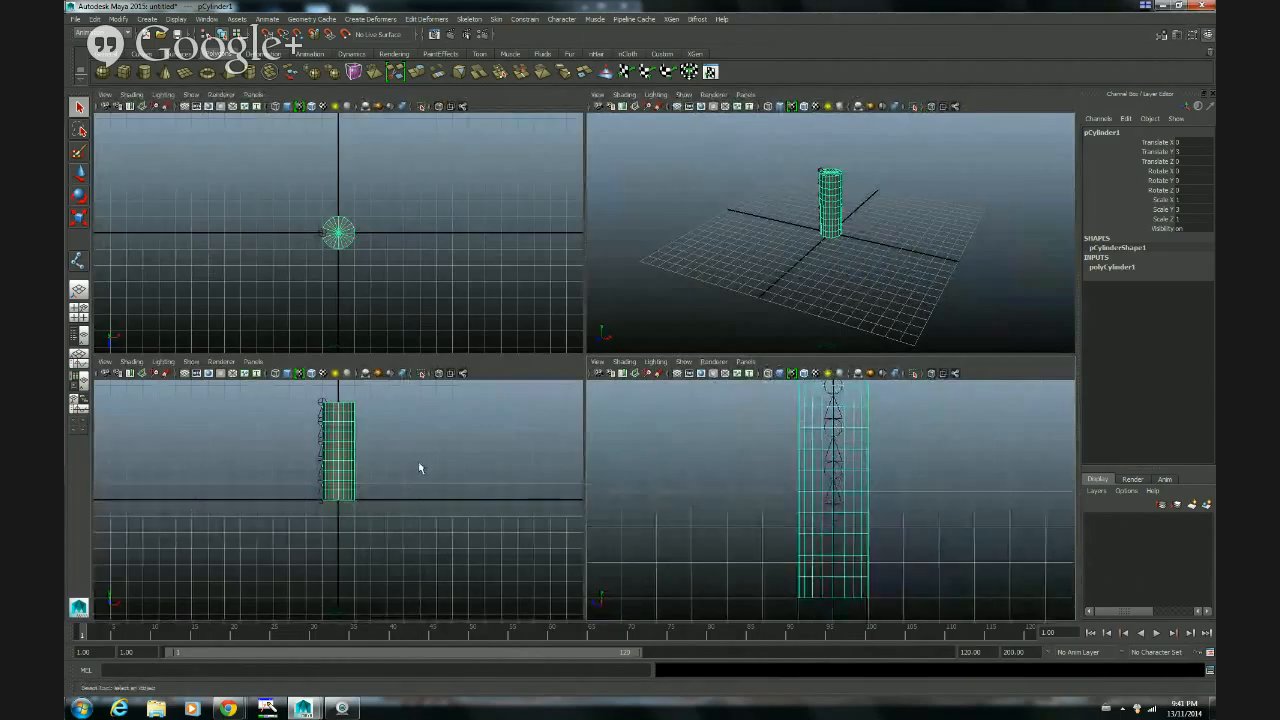
Step: In the front view, display wireframe and snap the skeleton's root joint horizontally onto the cylinder's centre line at its base, then return to four views
key(space)
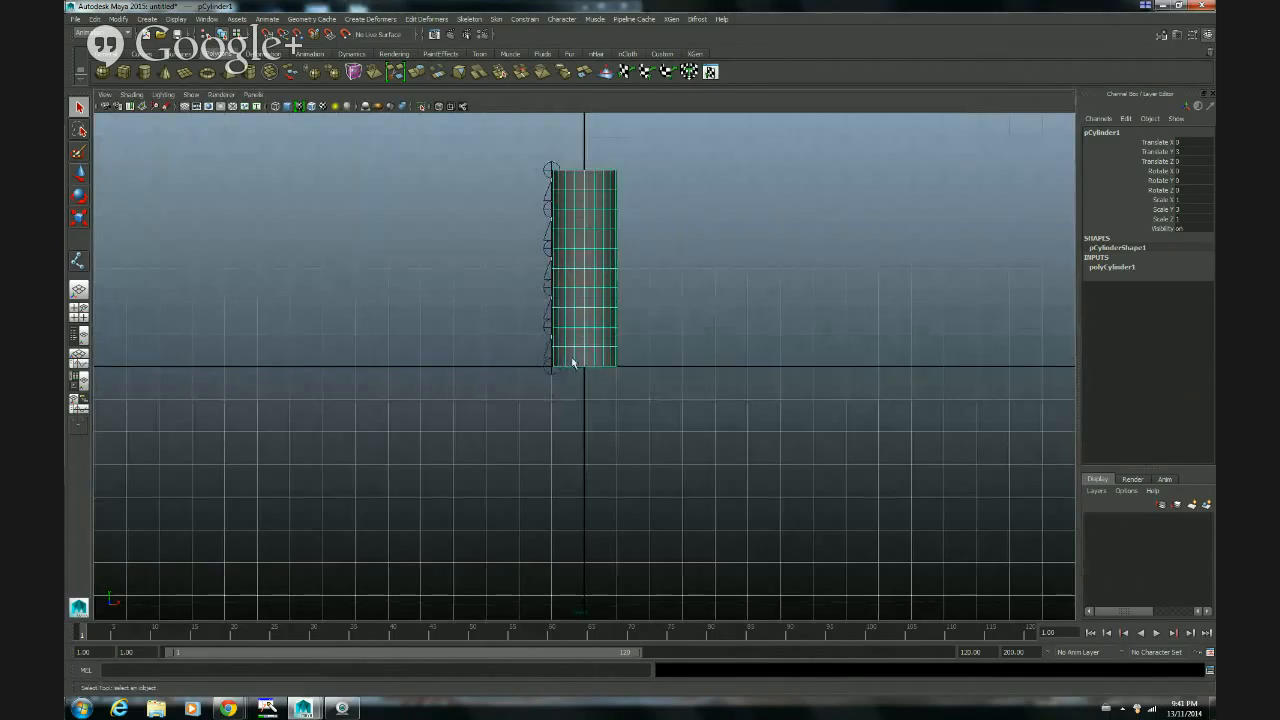
key(4)
alt+right_drag(488, 490, 869, 427)
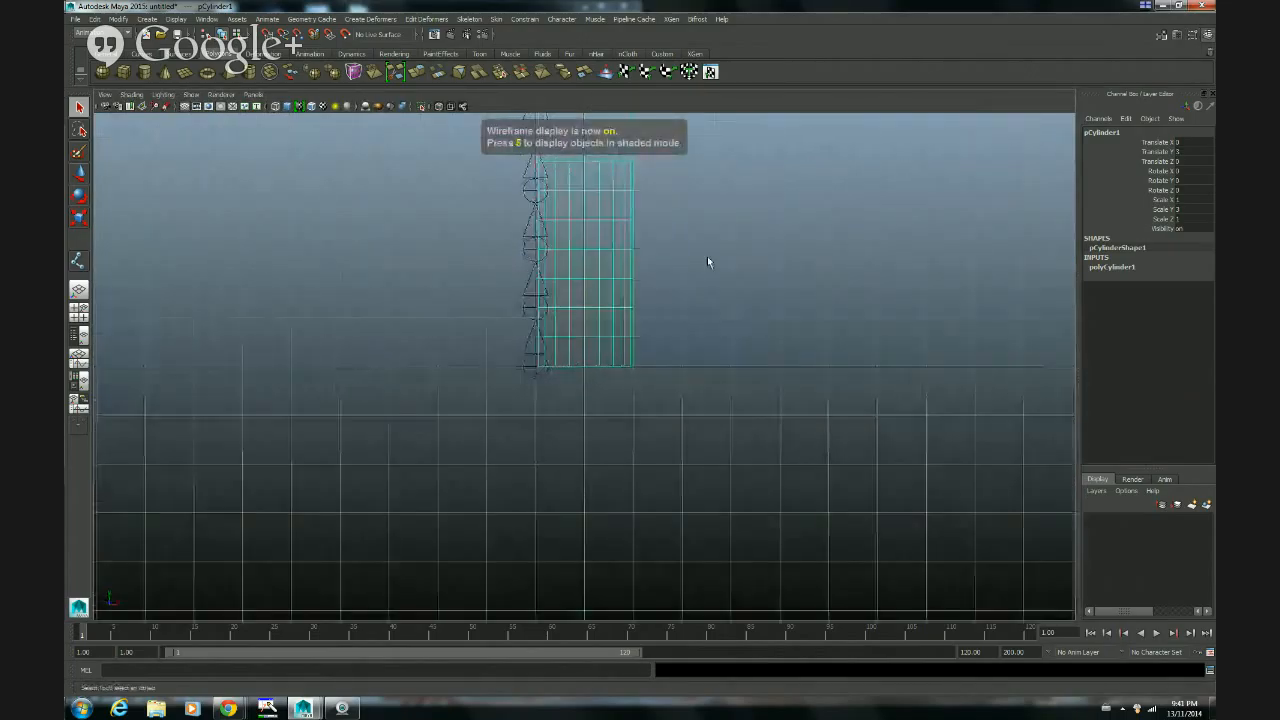
alt+middle_drag(709, 259, 735, 427)
alt+drag(735, 427, 766, 374)
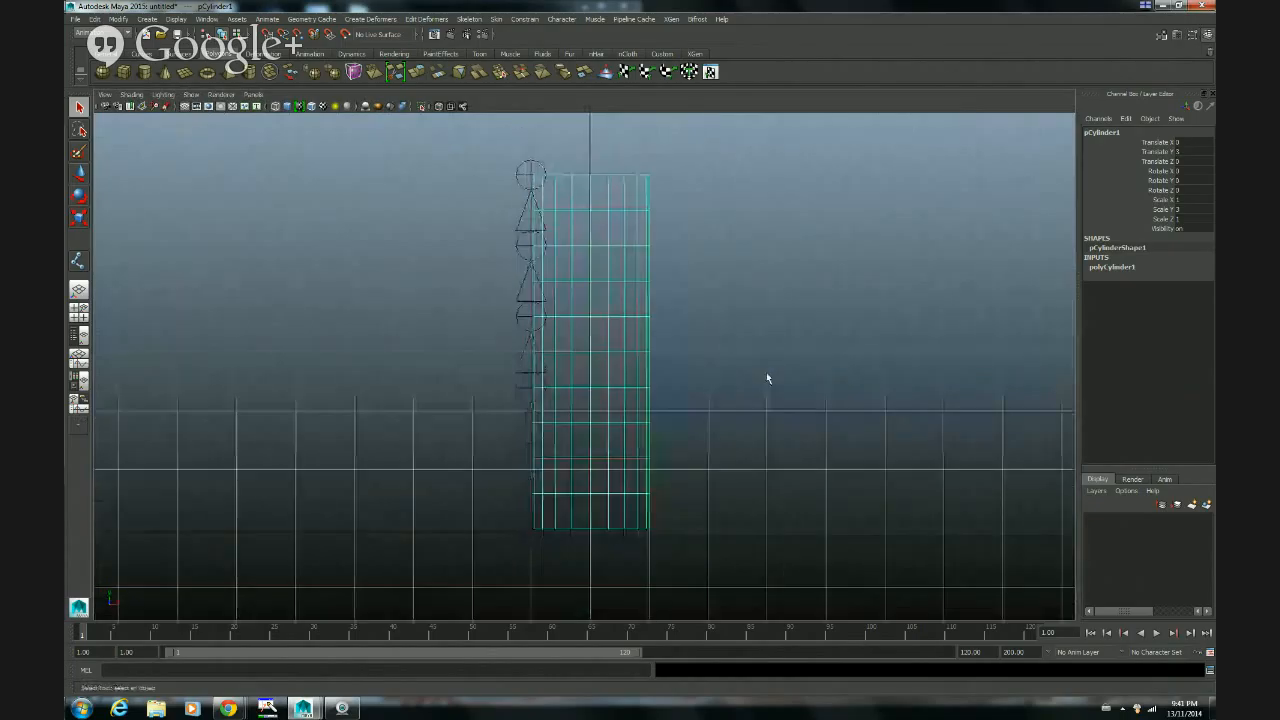
click(530, 544)
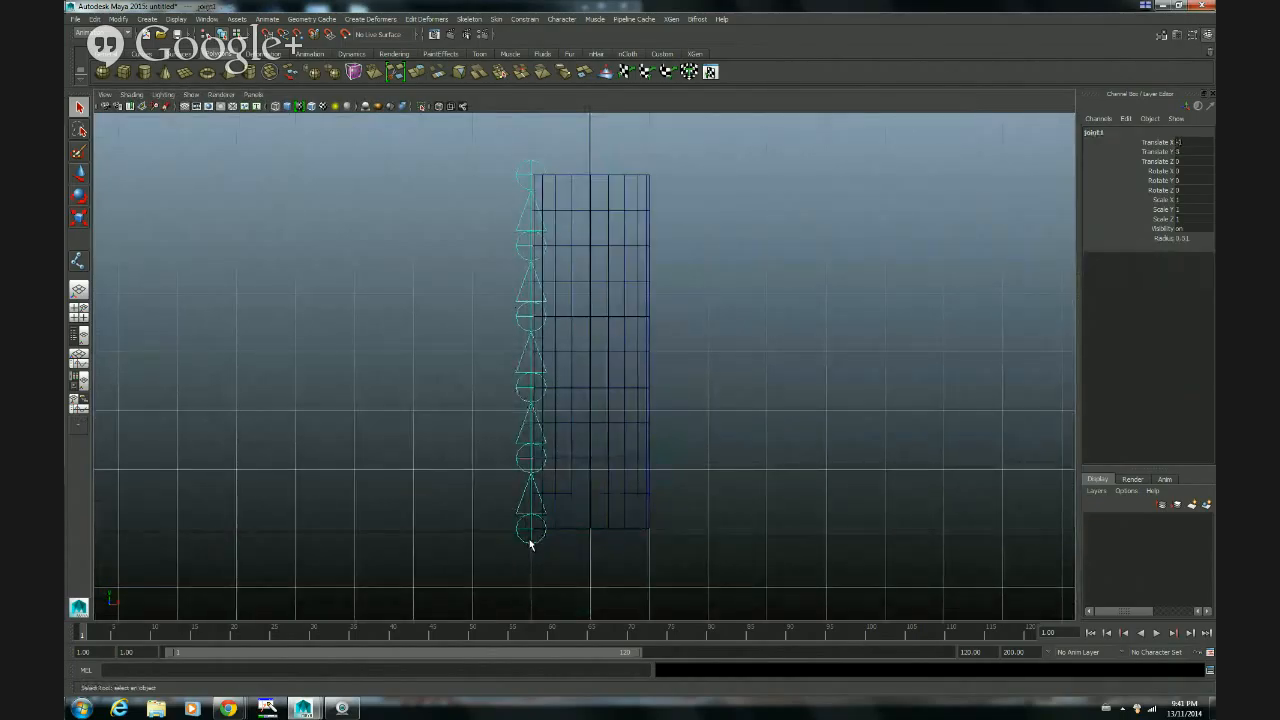
key(w)
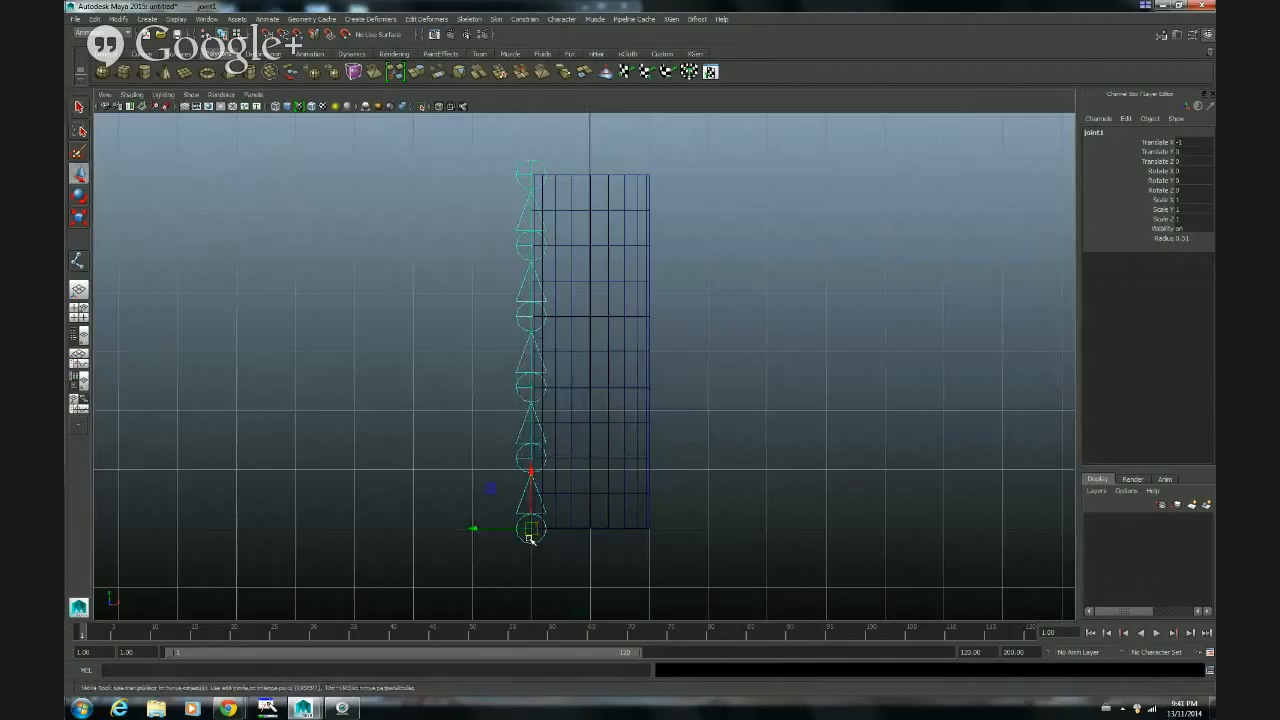
drag(531, 530, 588, 531)
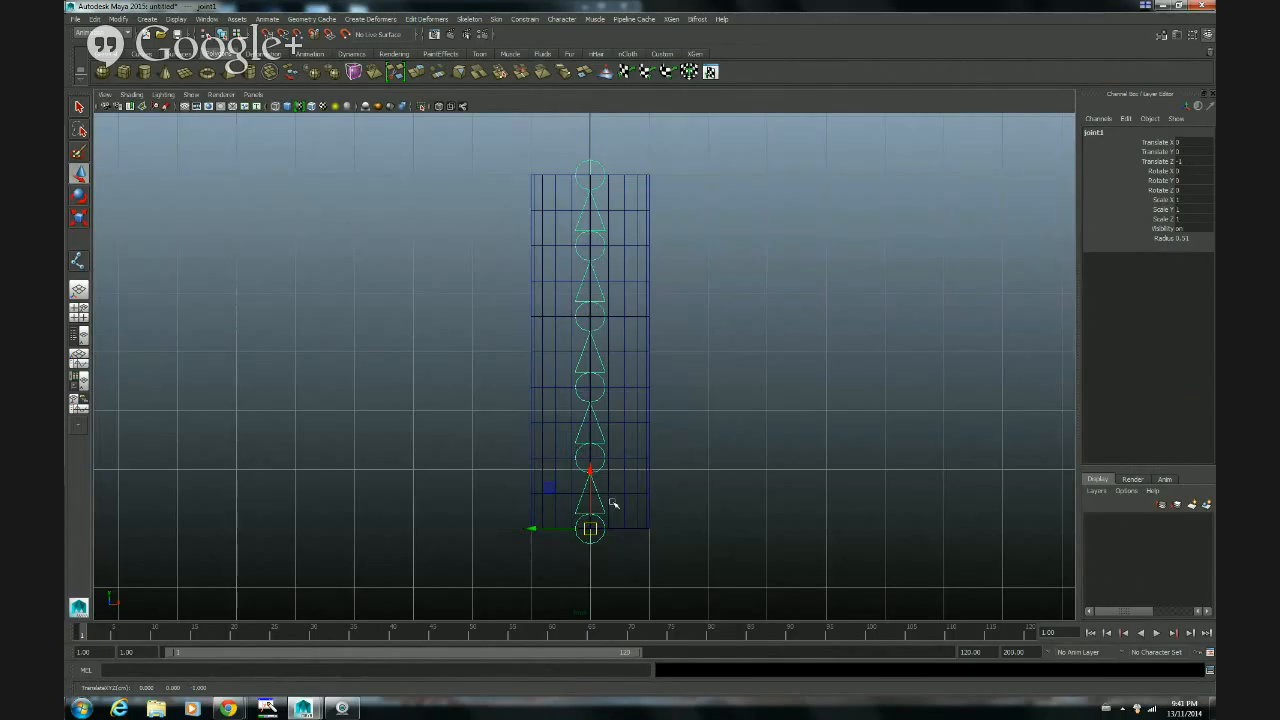
key(q)
key(space)
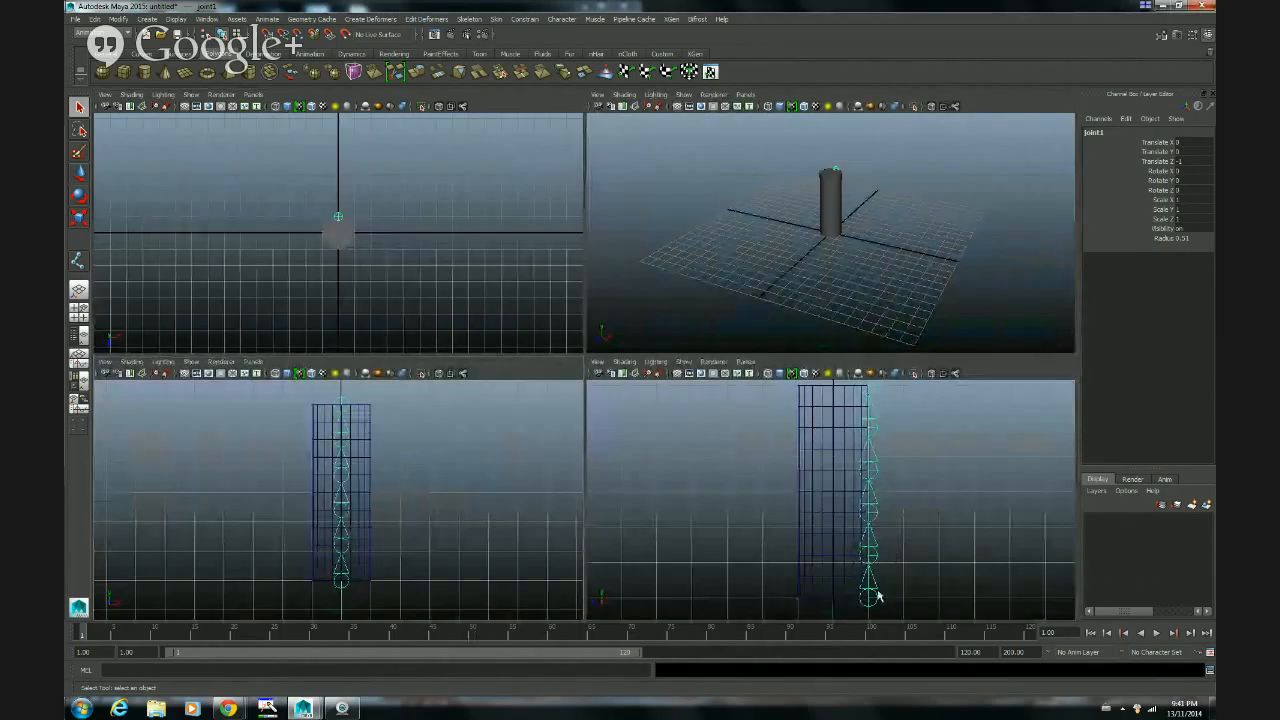
Step: Display the top view in wireframe and snap the root joint to the cylinder's centre at the origin
key(w)
mouse_move(872, 598)
mouse_down()
mouse_move(845, 600)
mouse_move(866, 598)
mouse_up()
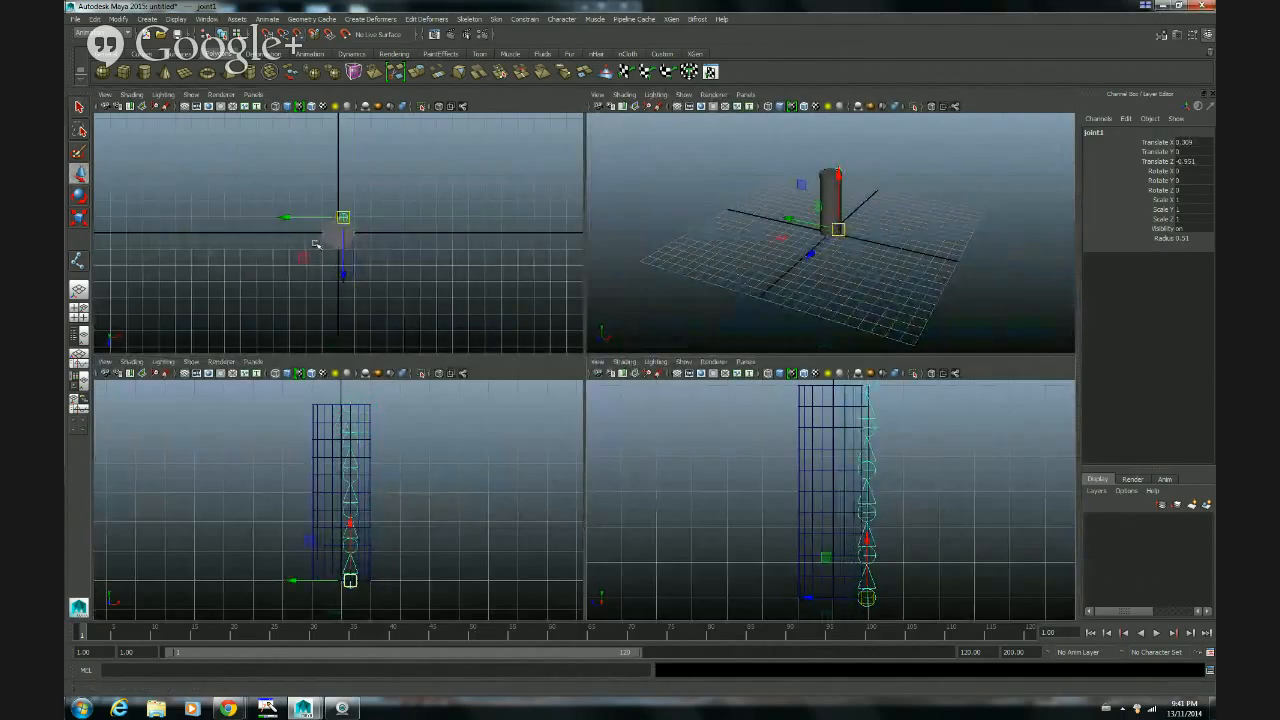
key(4)
alt+right_drag(290, 272, 560, 260)
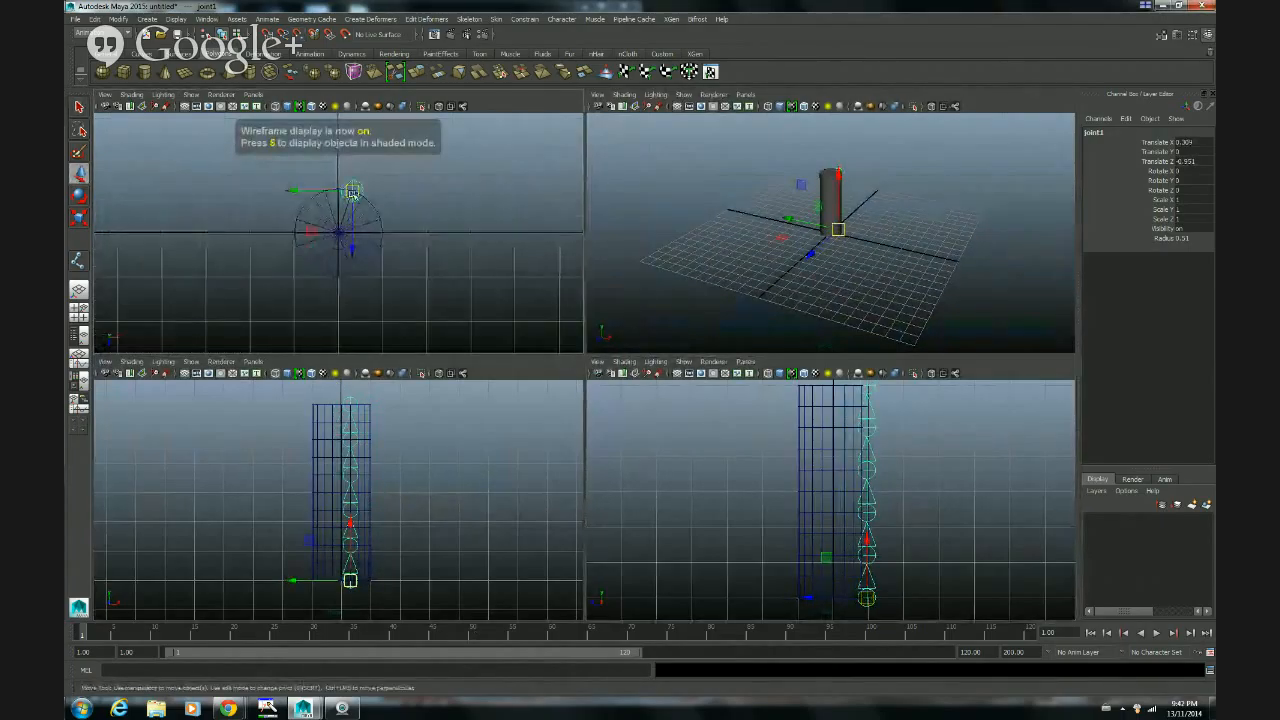
key(v)
drag(354, 190, 338, 233)
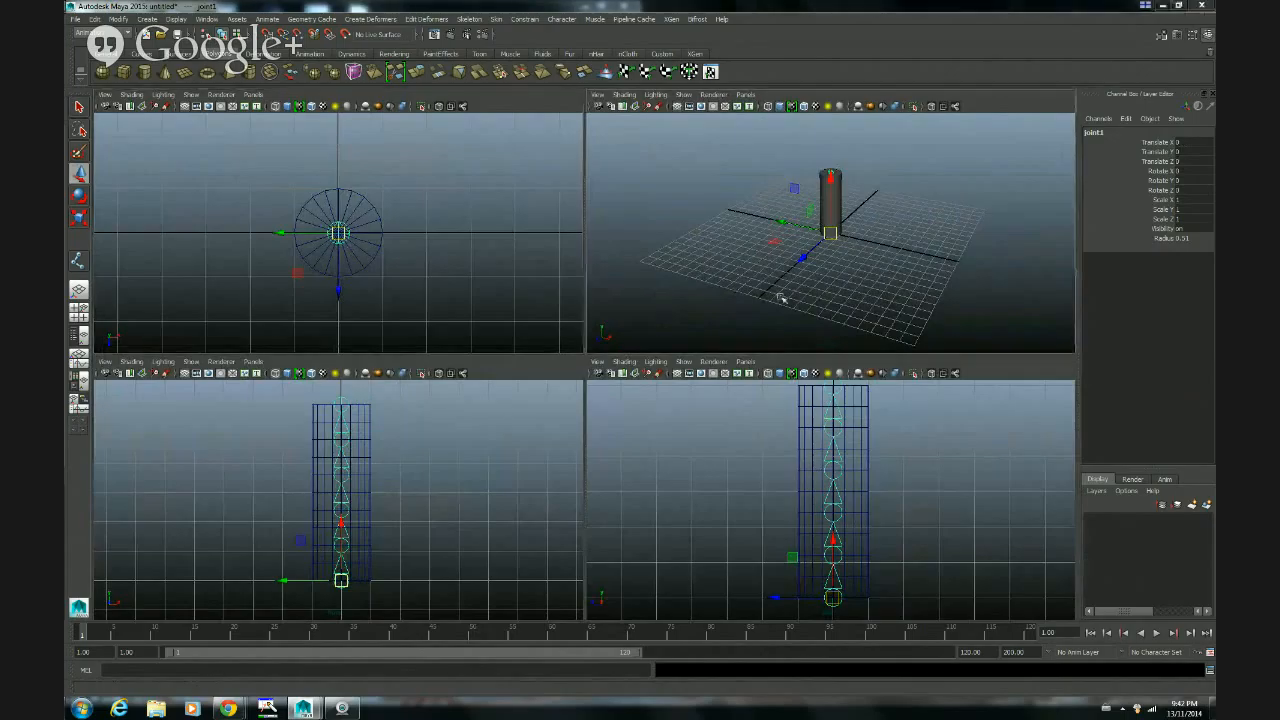
Step: Show the enlarged perspective view in wireframe and add the cylinder to the selection of the root joint
key(space)
key(4)
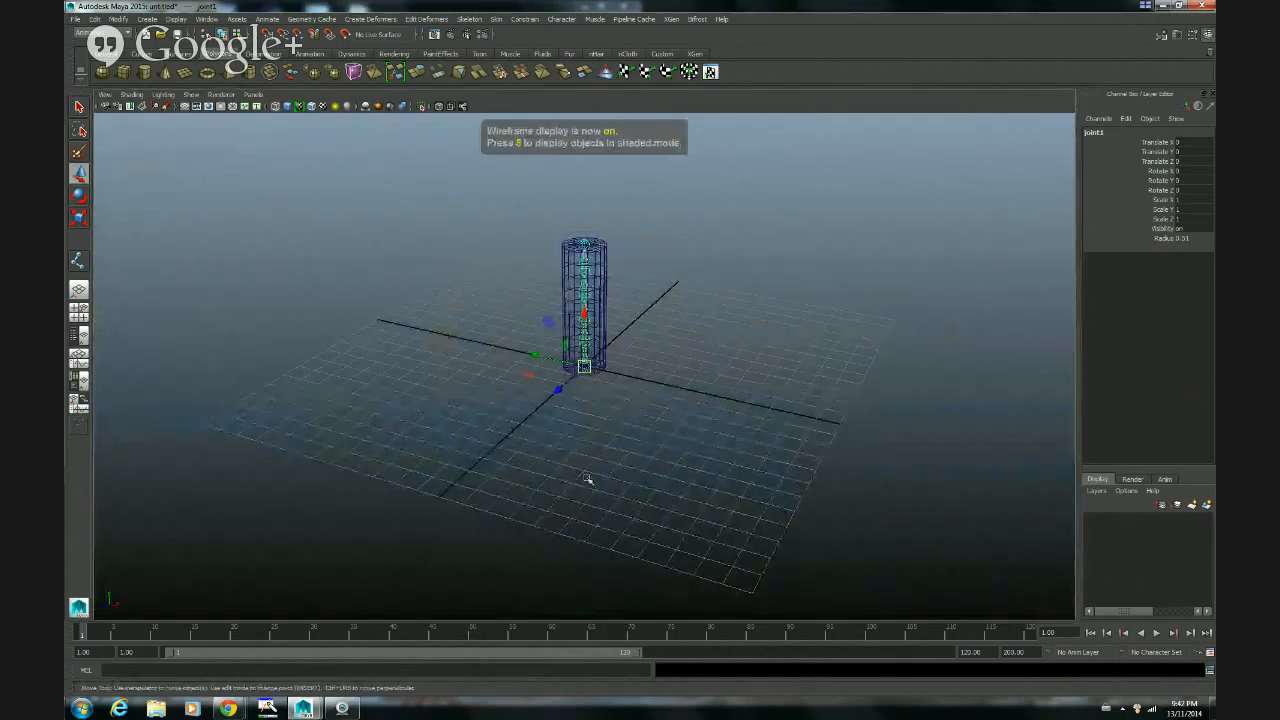
scroll(588, 482, up, 5)
alt+drag(723, 347, 666, 431)
key(q)
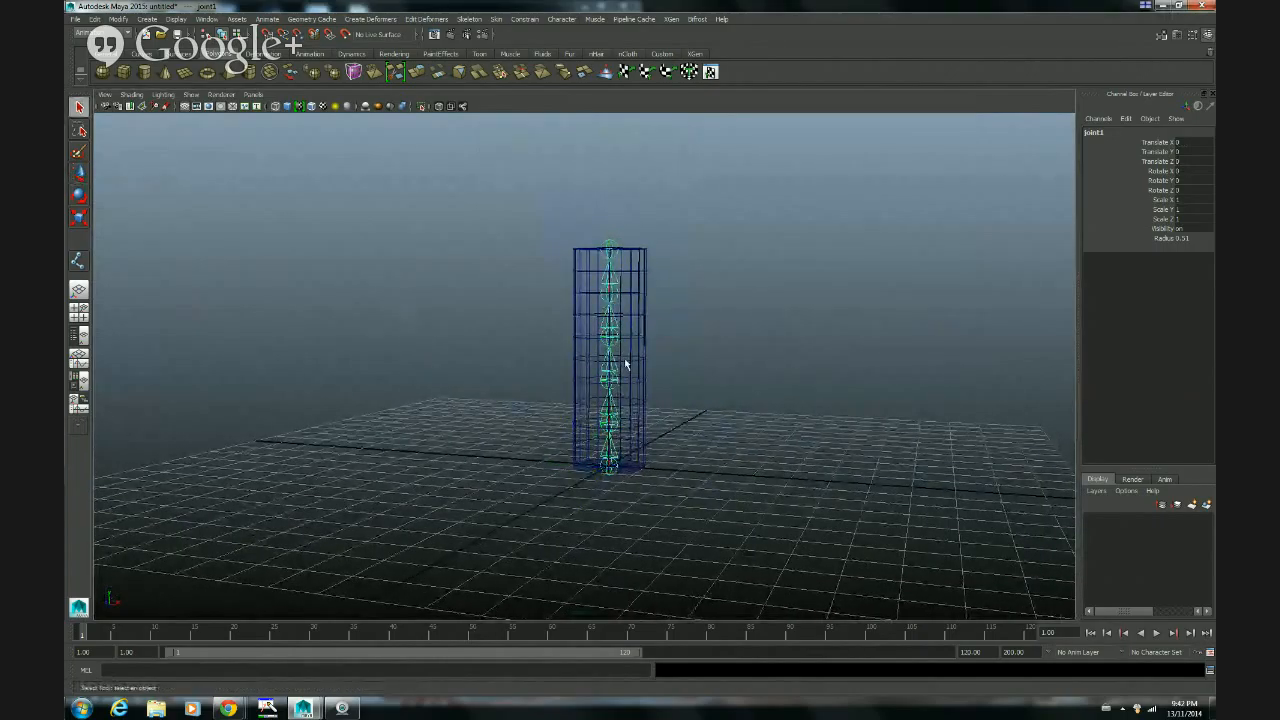
click(644, 320)
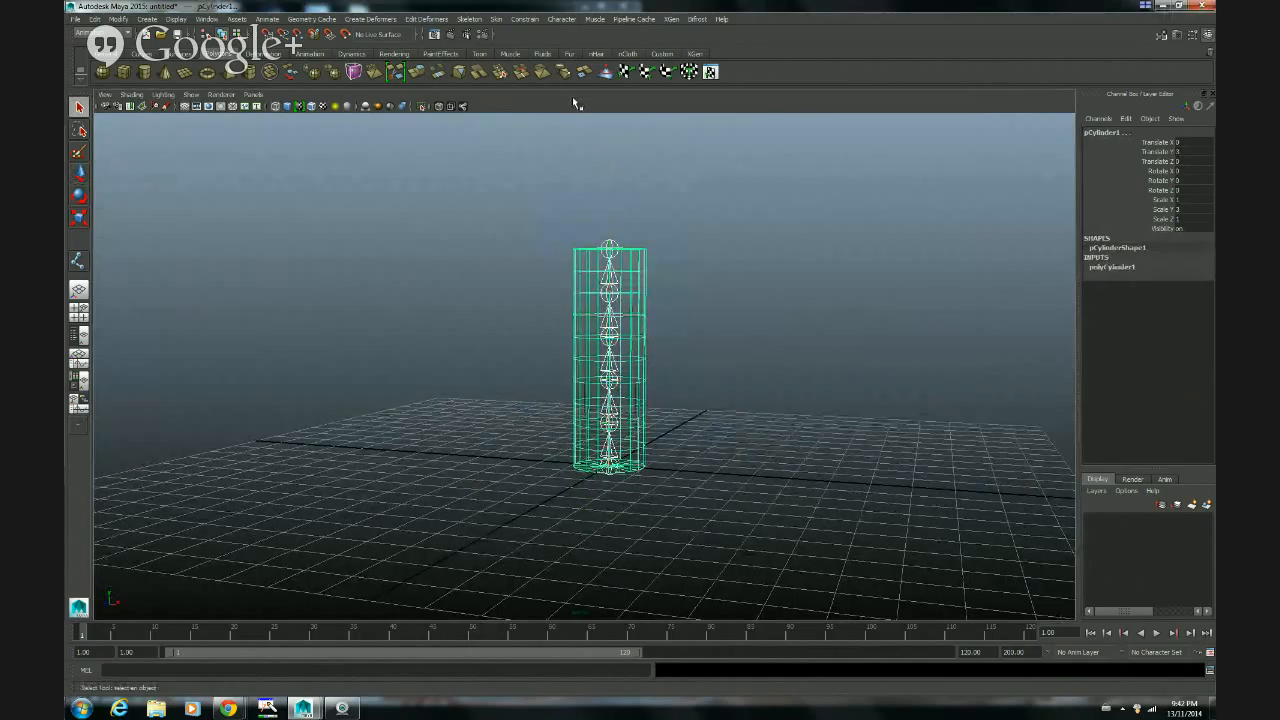
Step: Open the Smooth Bind options for the selected joints and cylinder and reset them to the default settings
click(494, 19)
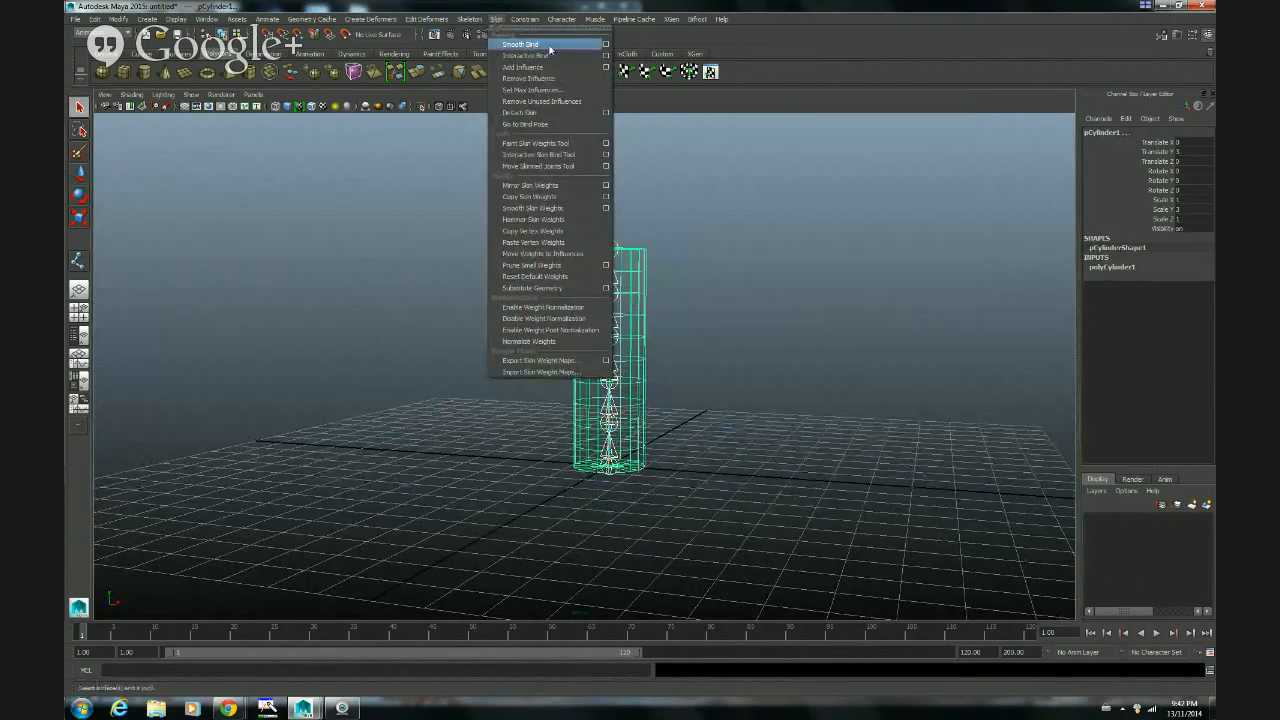
click(604, 45)
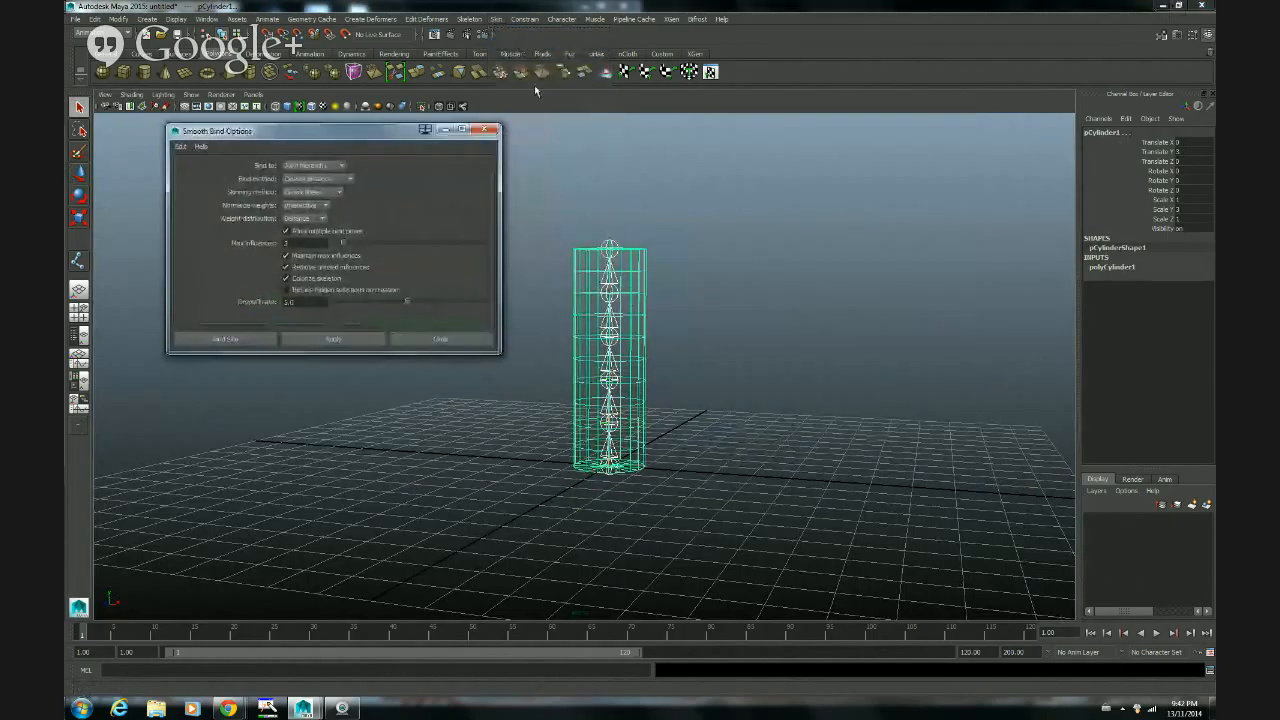
click(181, 146)
click(193, 169)
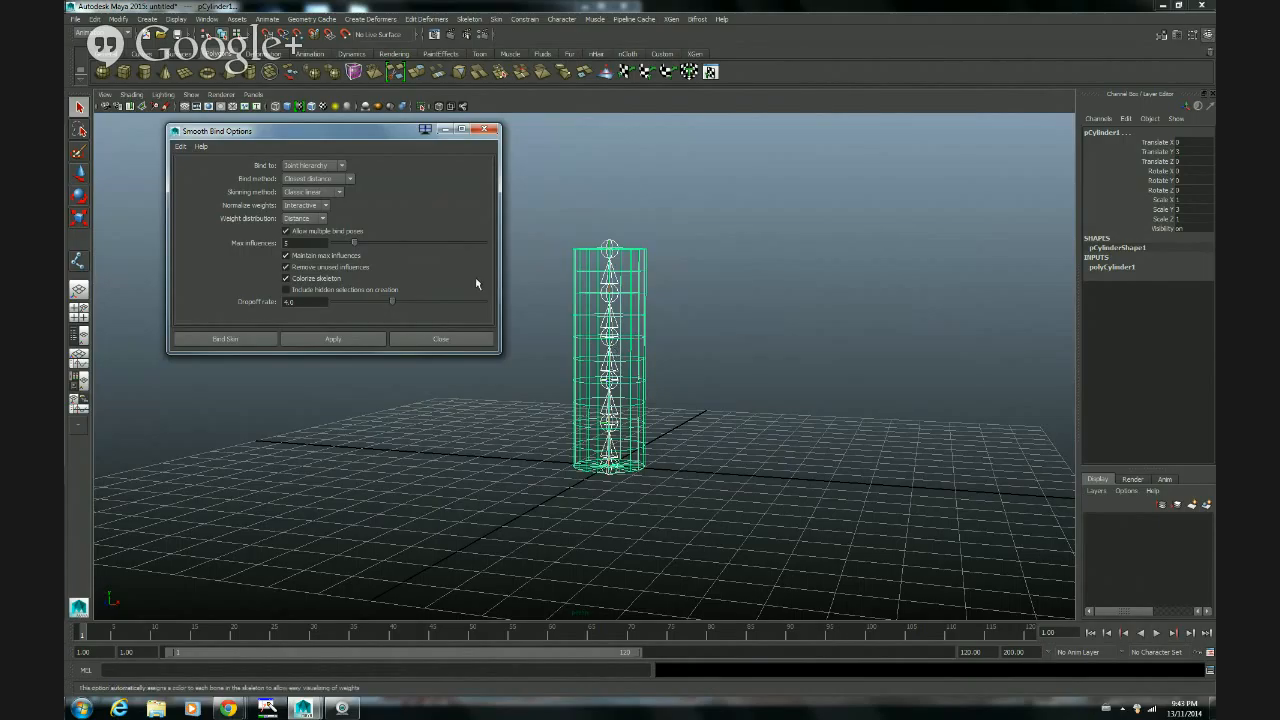
Step: Set Max influences to 3 and bind the cylinder's skin to the joint hierarchy
click(295, 243)
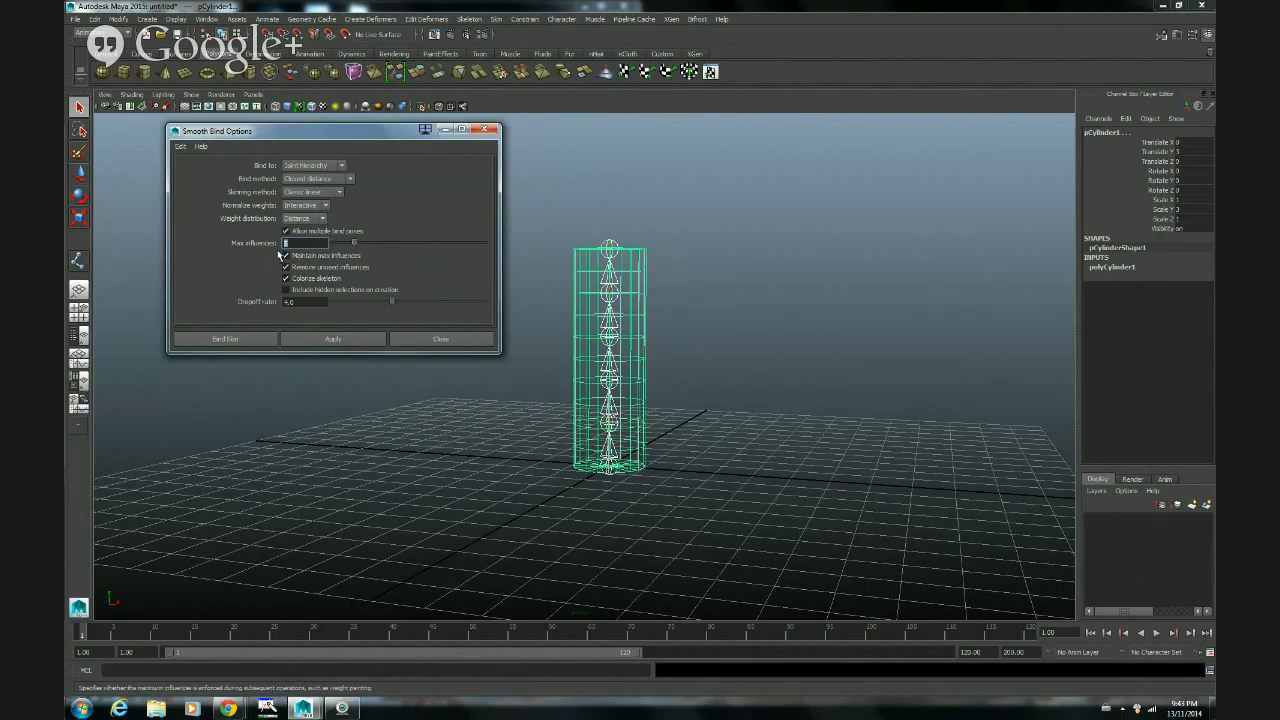
text(3)
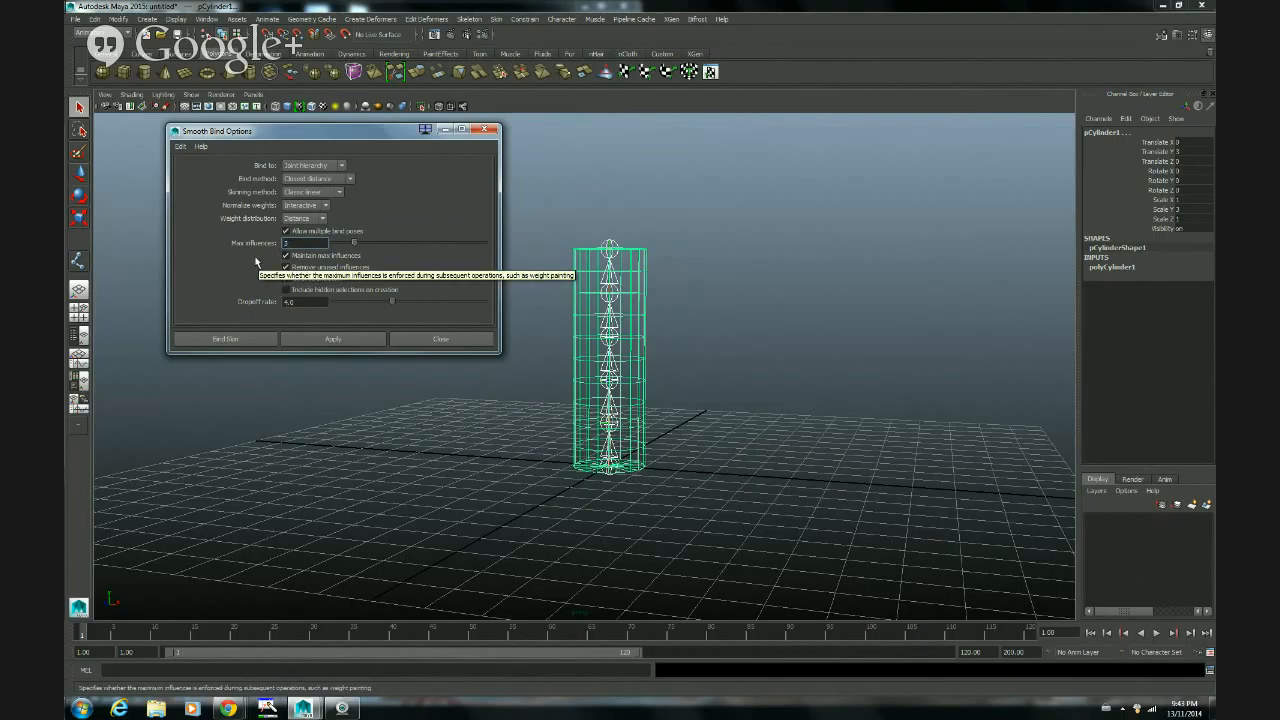
drag(386, 133, 340, 146)
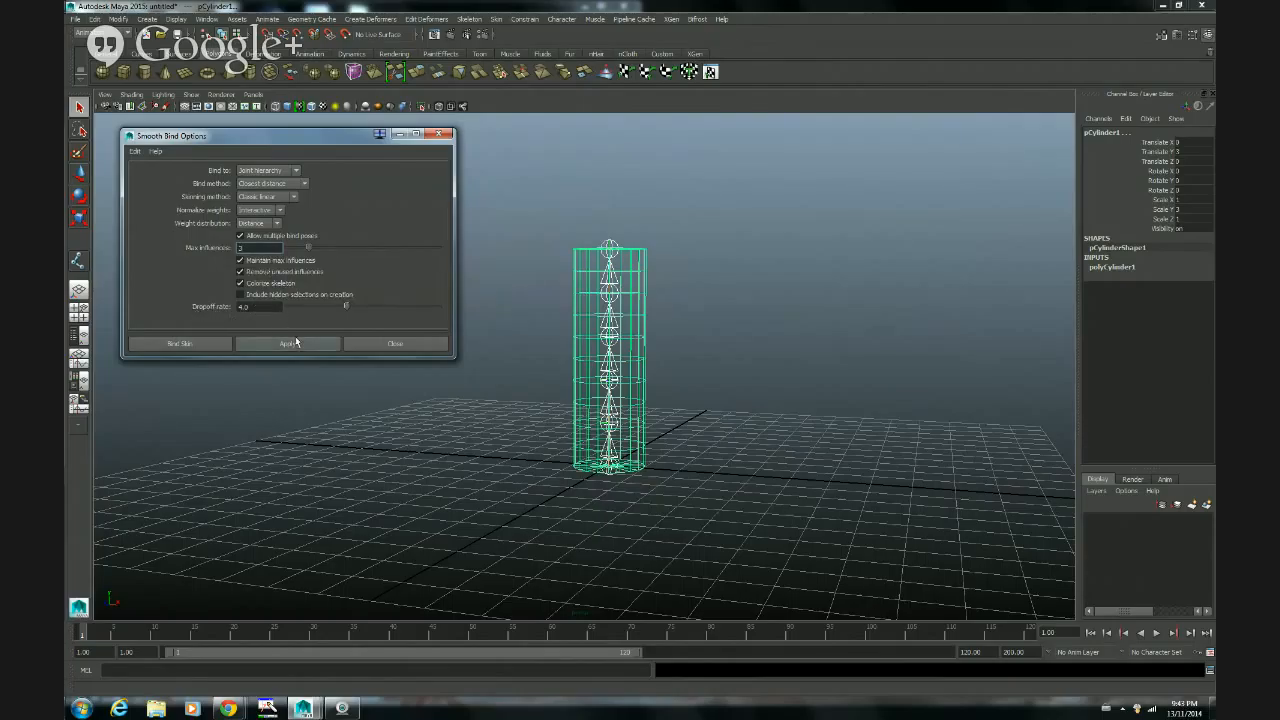
click(212, 344)
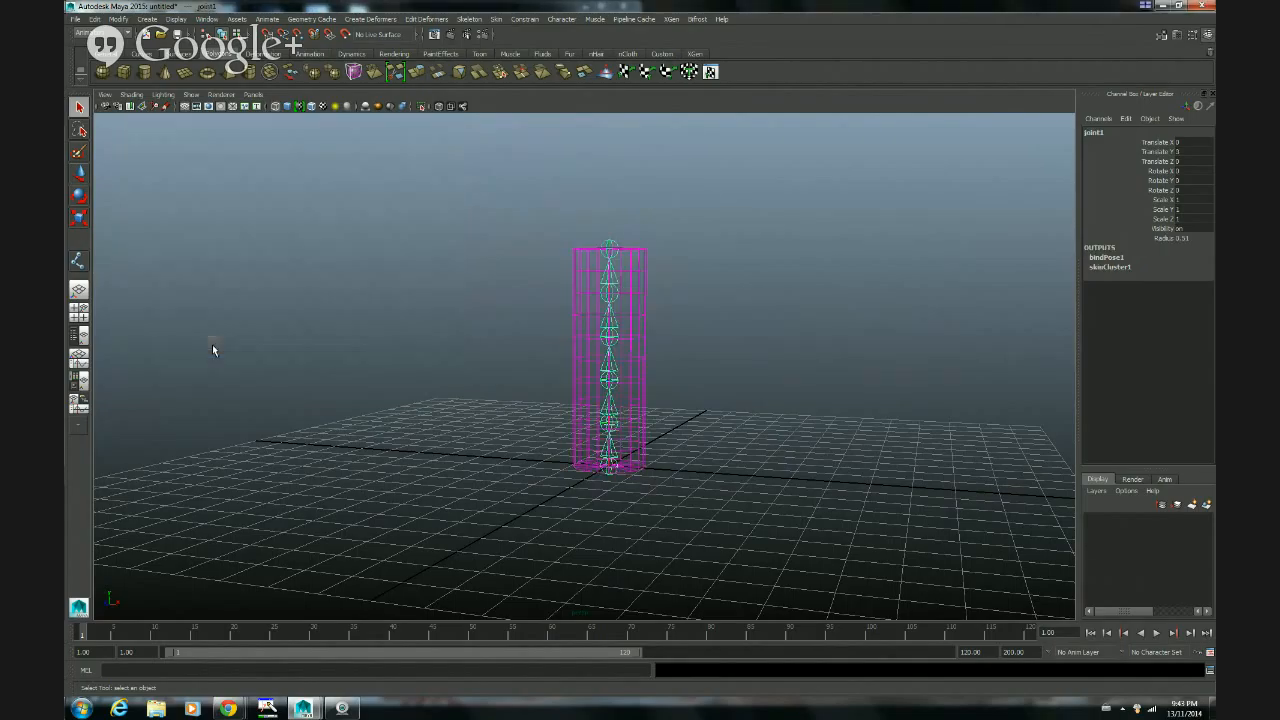
Step: In the enlarged side view, try bending the bound cylinder by rotating the fourth joint about its Y axis, and undo the rotation
key(space)
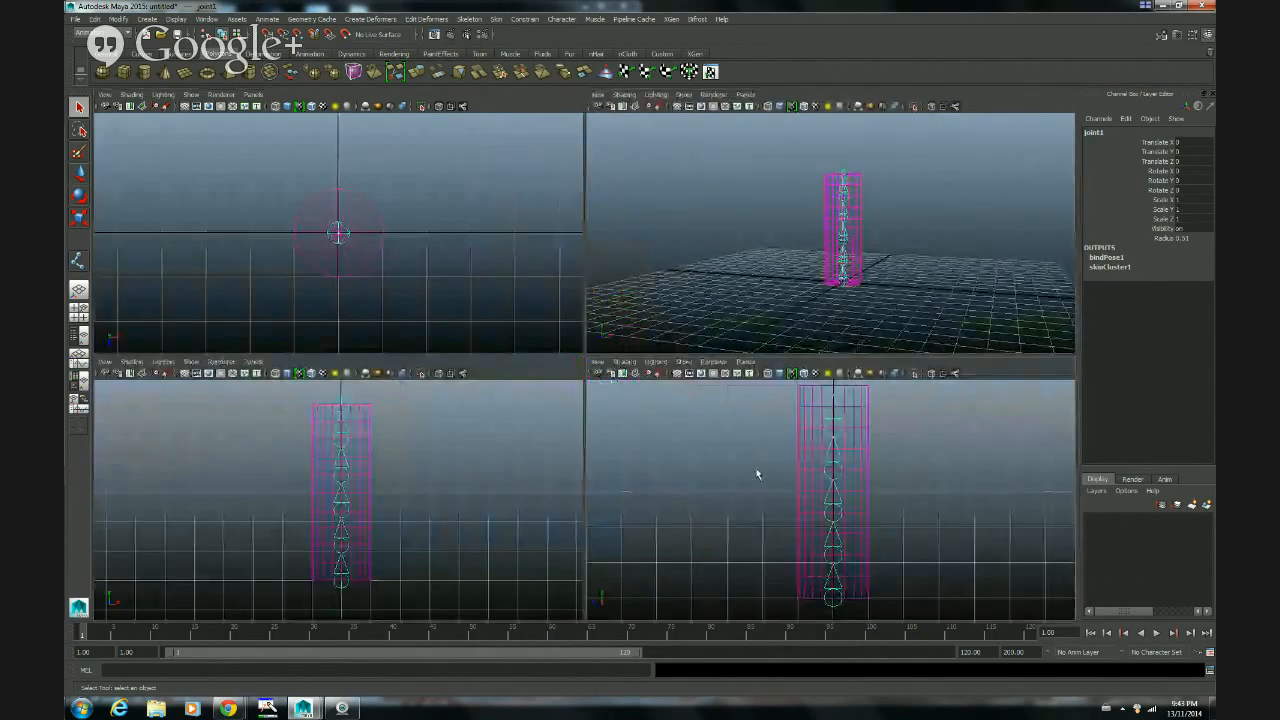
key(space)
scroll(700, 378, down, 3)
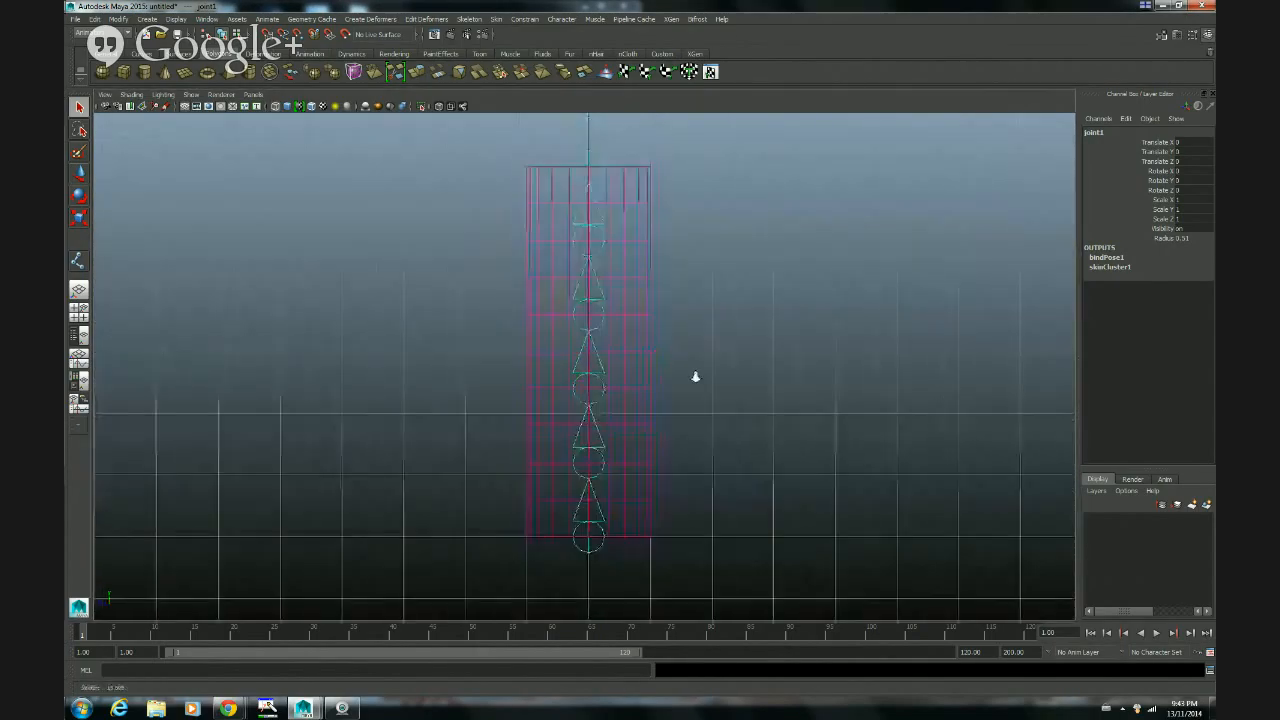
click(594, 330)
key(e)
drag(640, 334, 630, 399)
drag(617, 431, 603, 460)
key(ctrl+z)
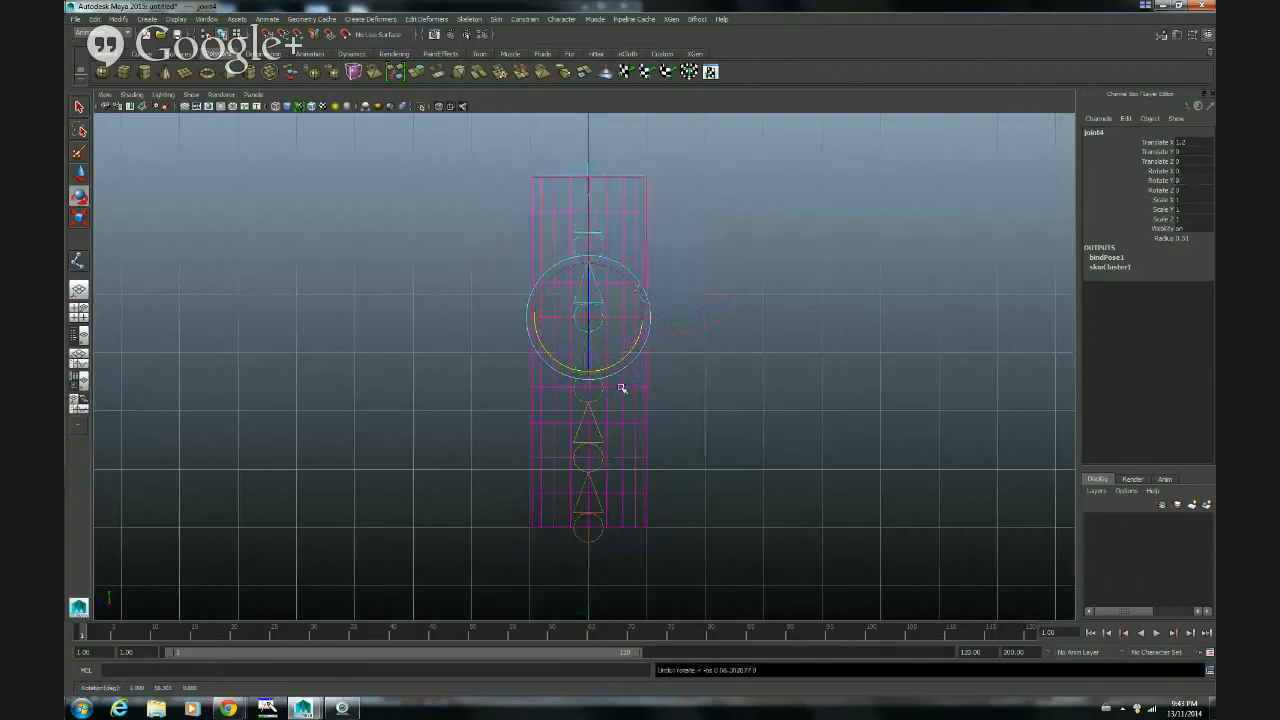
Step: Test the skin deformation by rotating the third joint about -59° in Y, followed by the fifth and fourth joints
click(597, 396)
drag(627, 361, 578, 318)
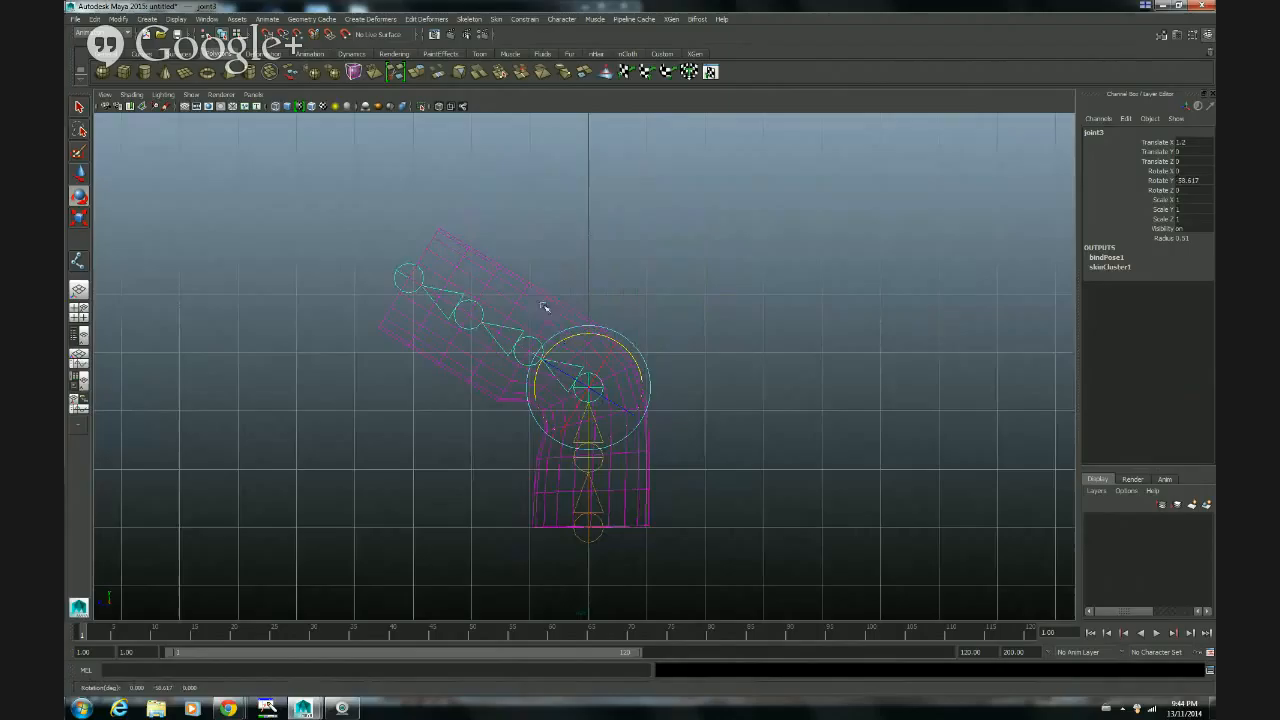
click(480, 307)
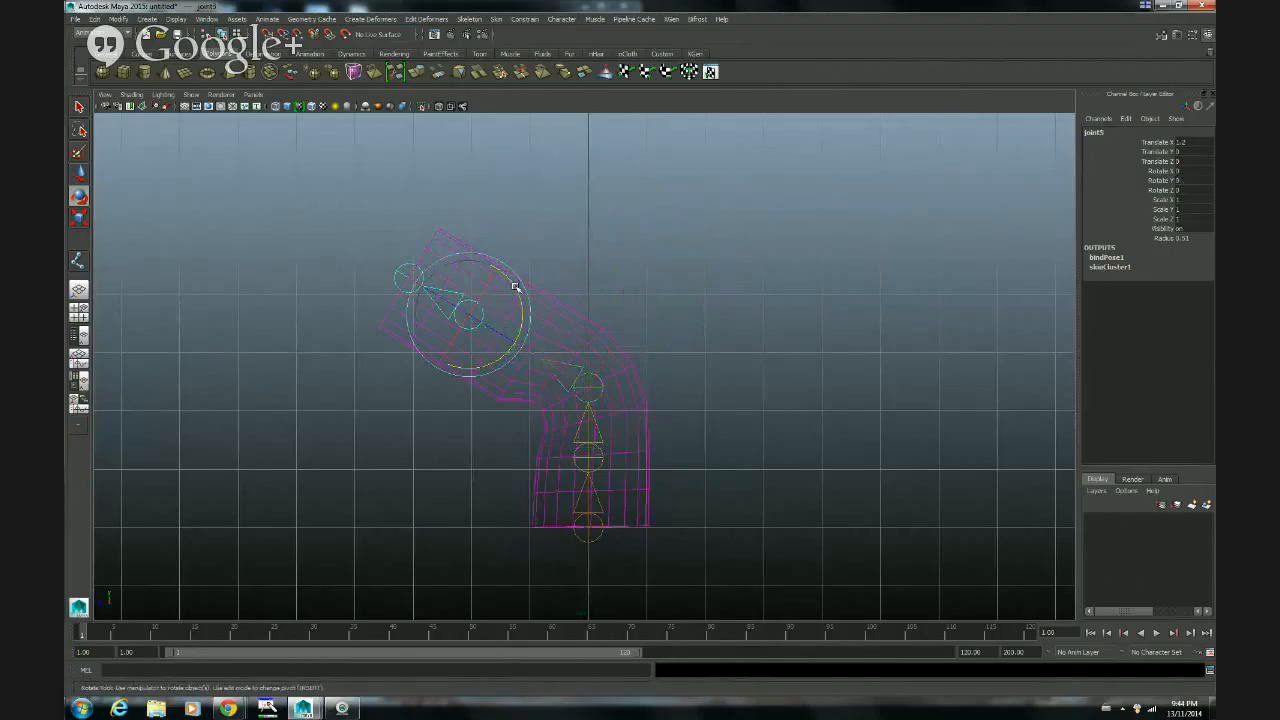
drag(517, 289, 457, 229)
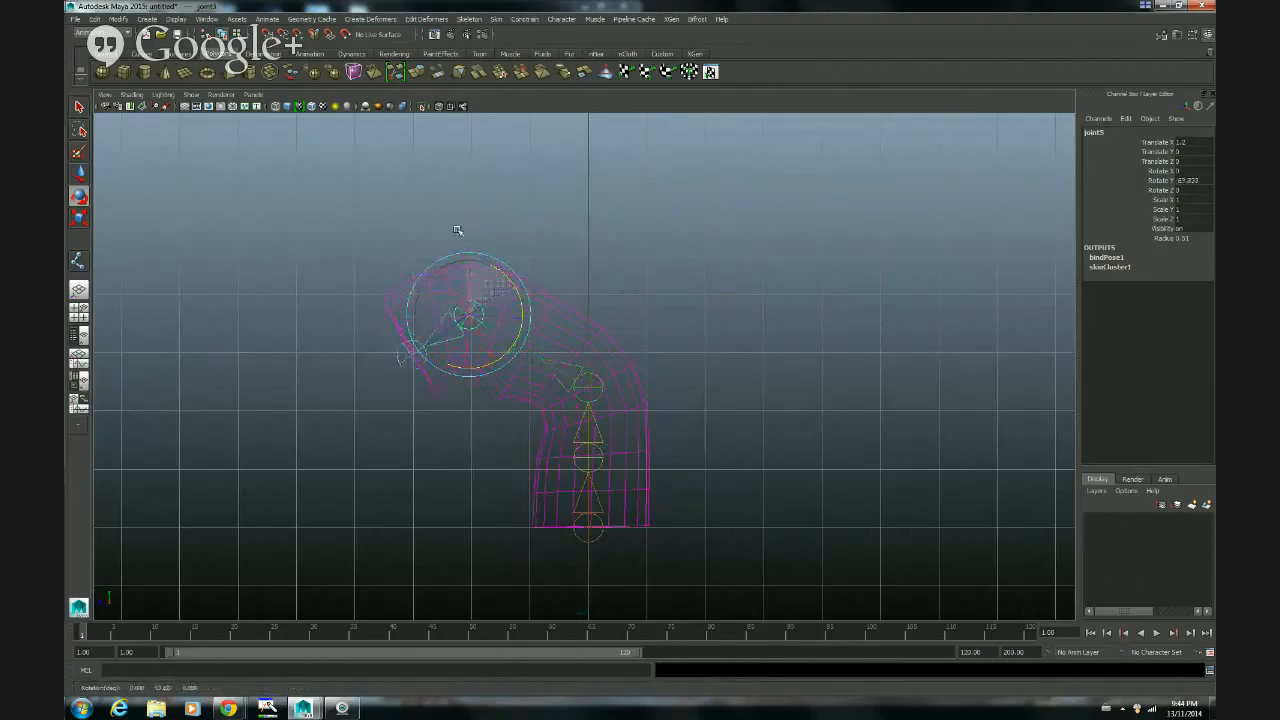
click(537, 344)
drag(564, 315, 584, 374)
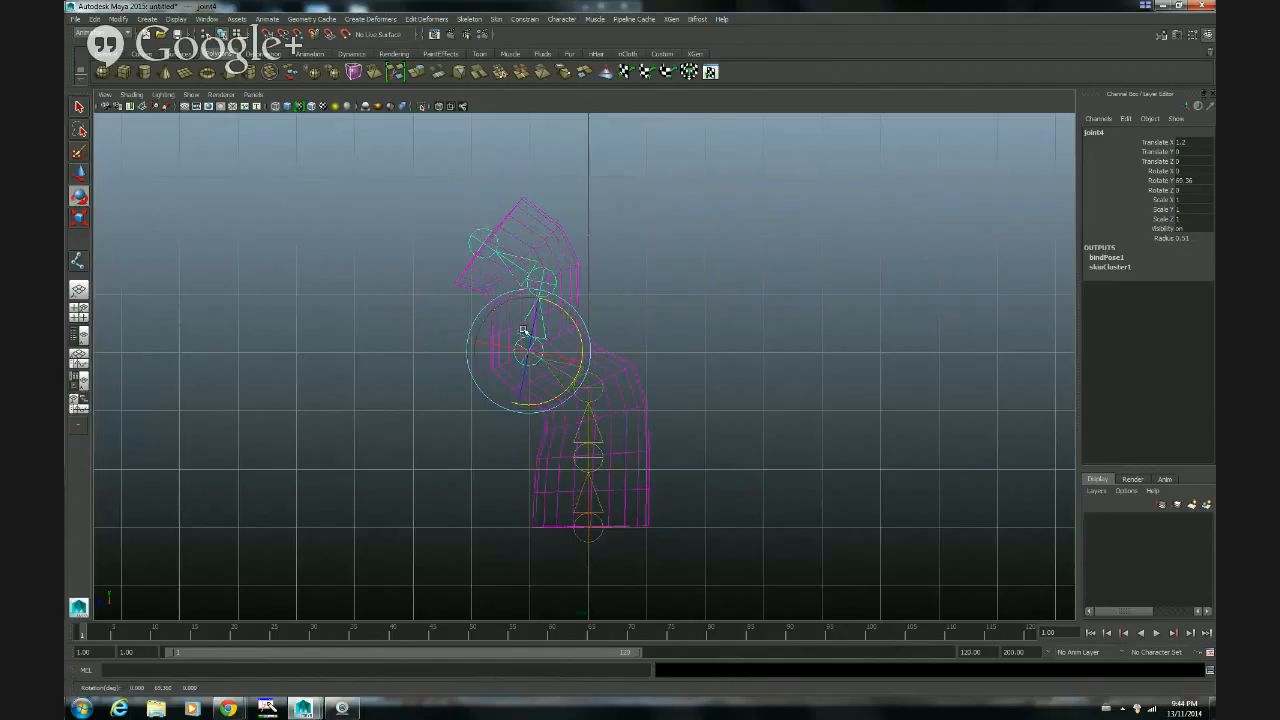
Step: Undo the test rotations of the third, fourth and fifth joints to straighten the cylinder
key(ctrl+z)
key(ctrl+z)
key(ctrl+z)
key(ctrl+z)
key(ctrl+z)
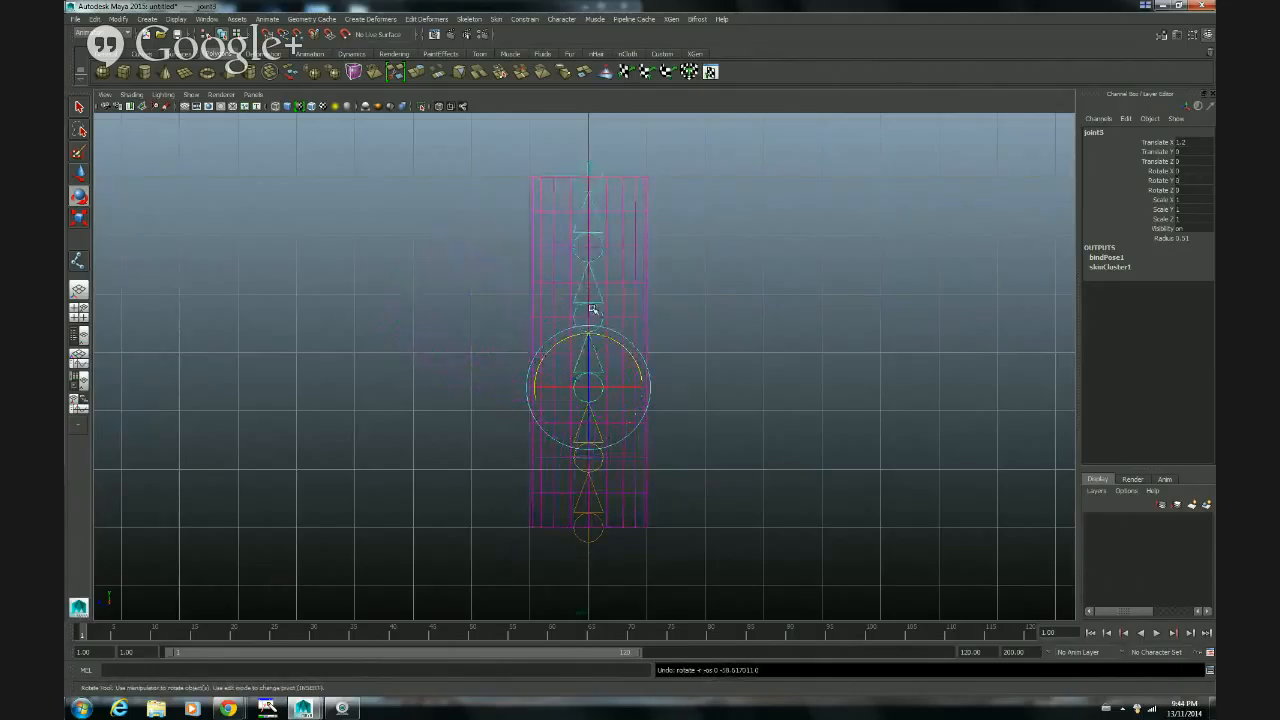
Step: Switch the side view to shaded display, leave the Rotate Tool, and turn on X-Ray Joints
click(595, 309)
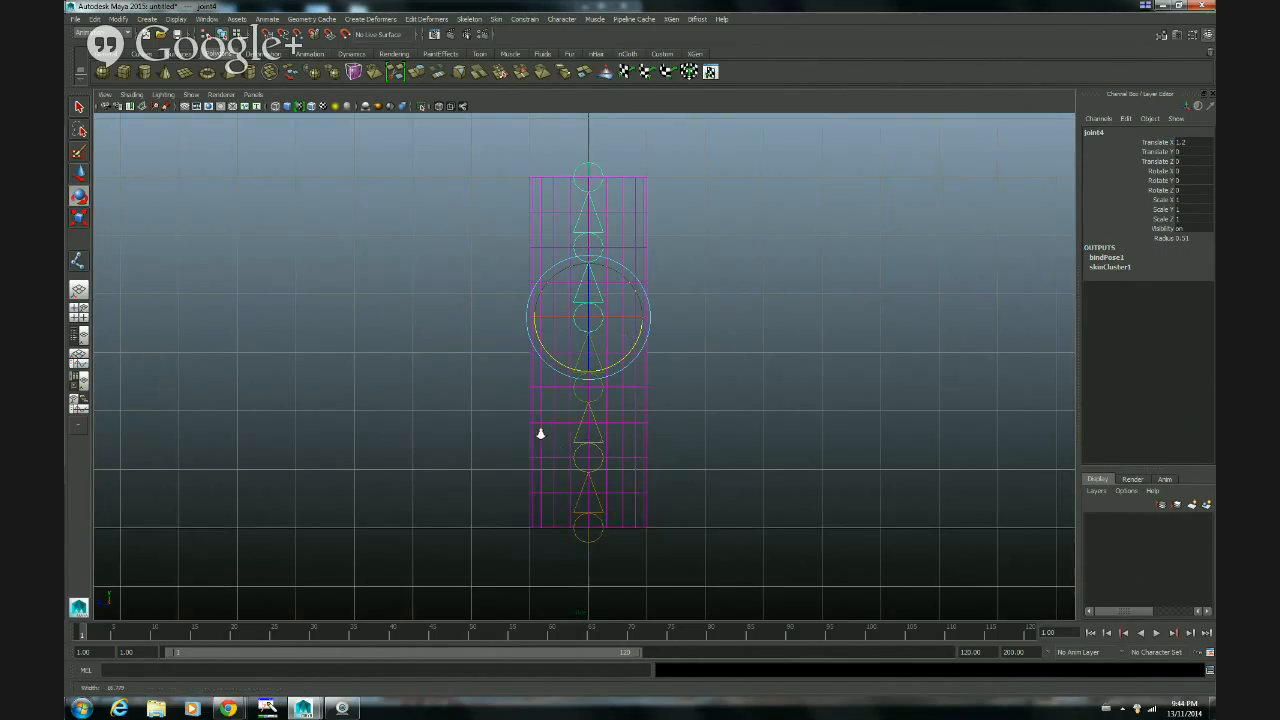
alt+drag(537, 434, 771, 394)
alt+middle_drag(771, 394, 752, 408)
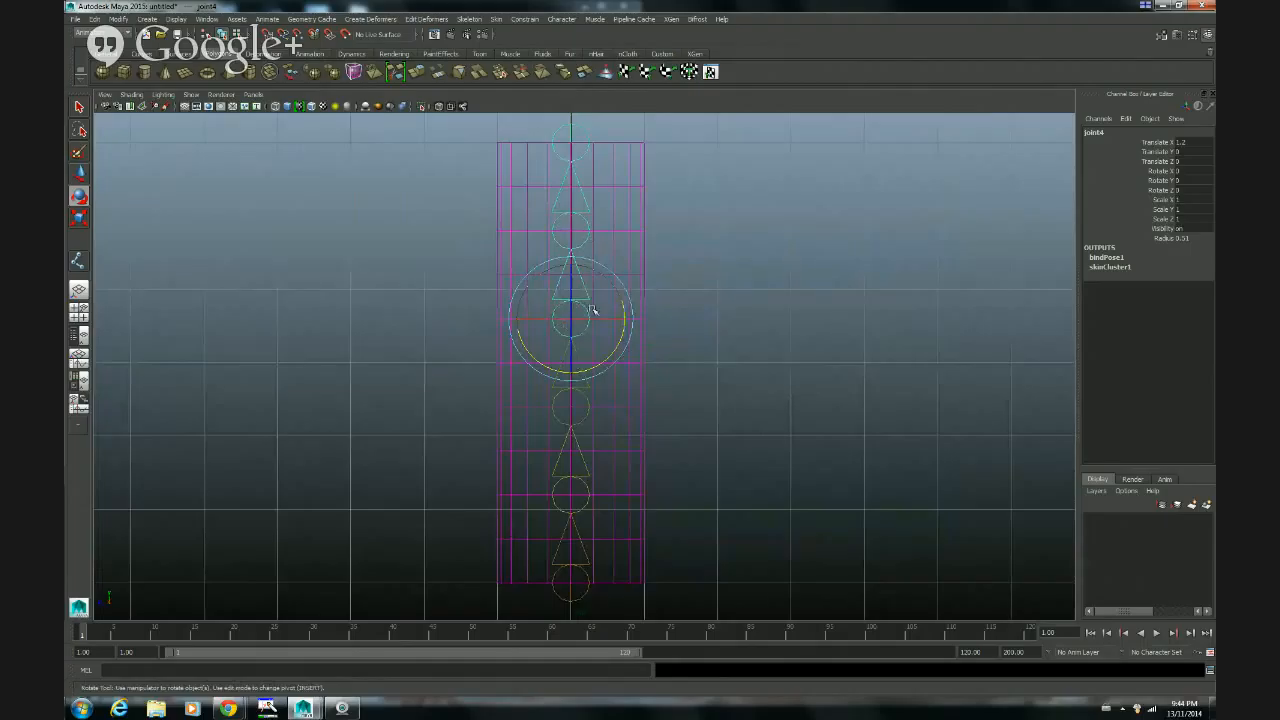
click(626, 407)
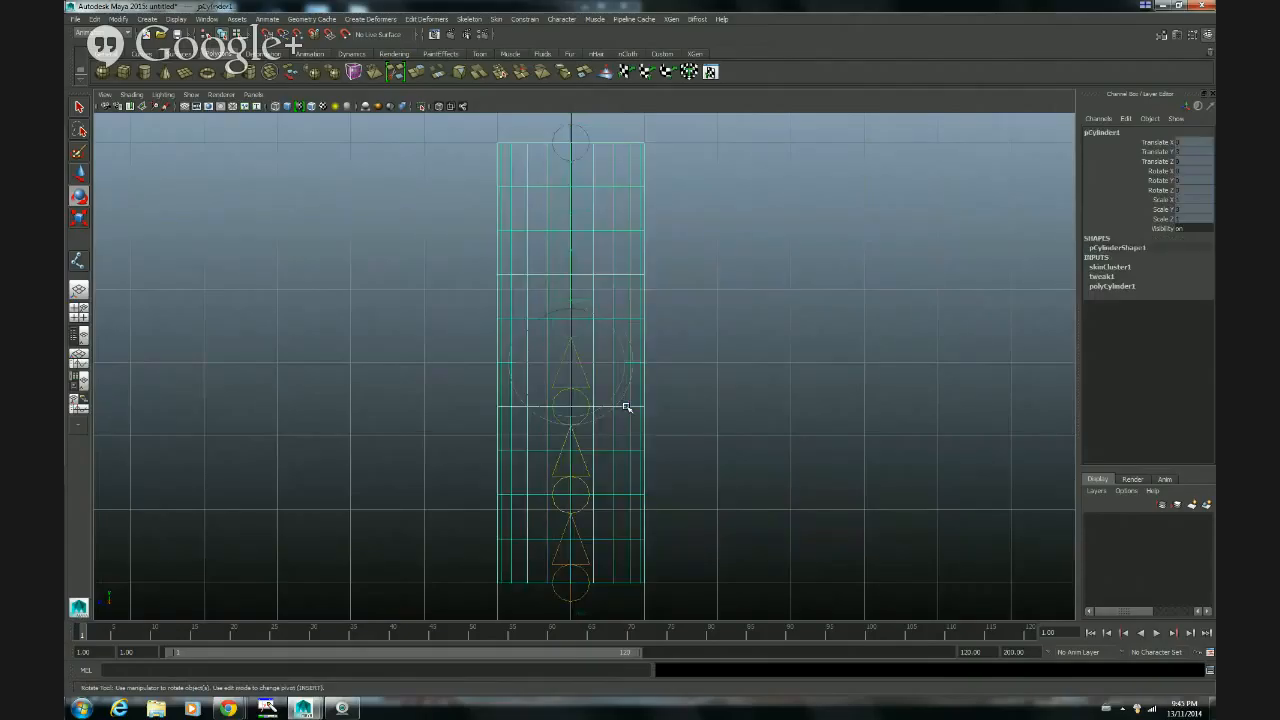
key(5)
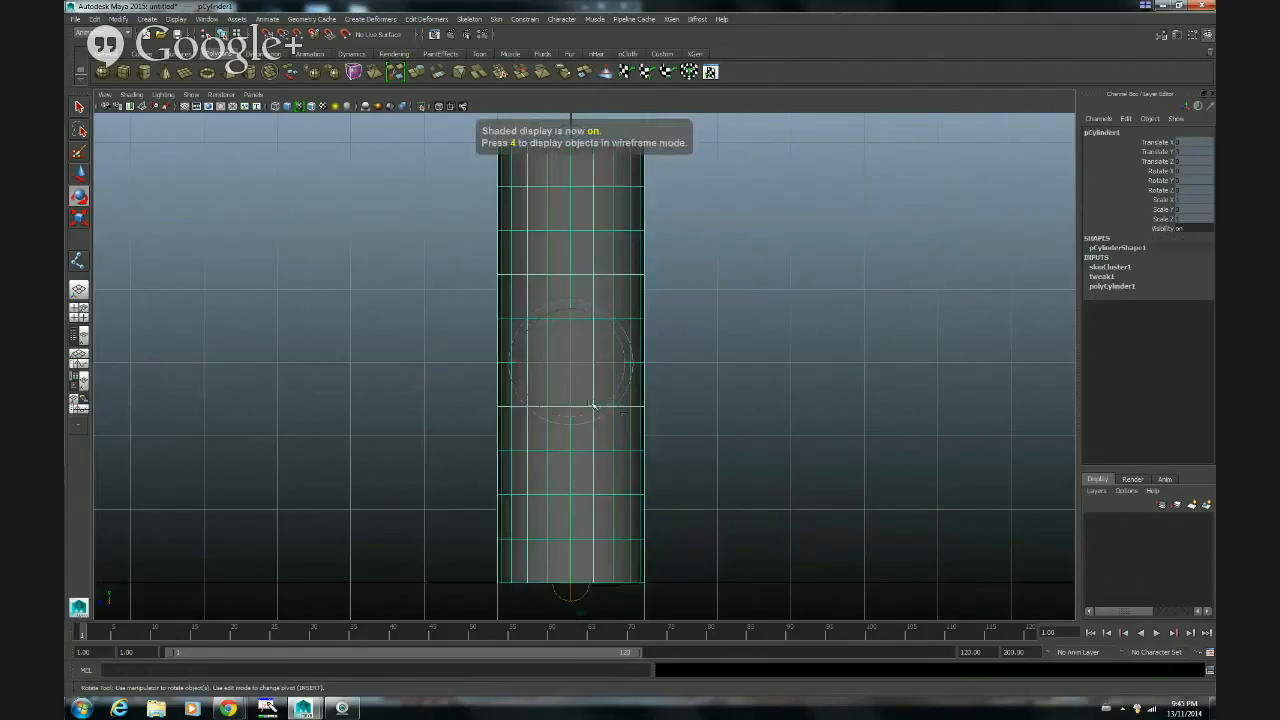
key(q)
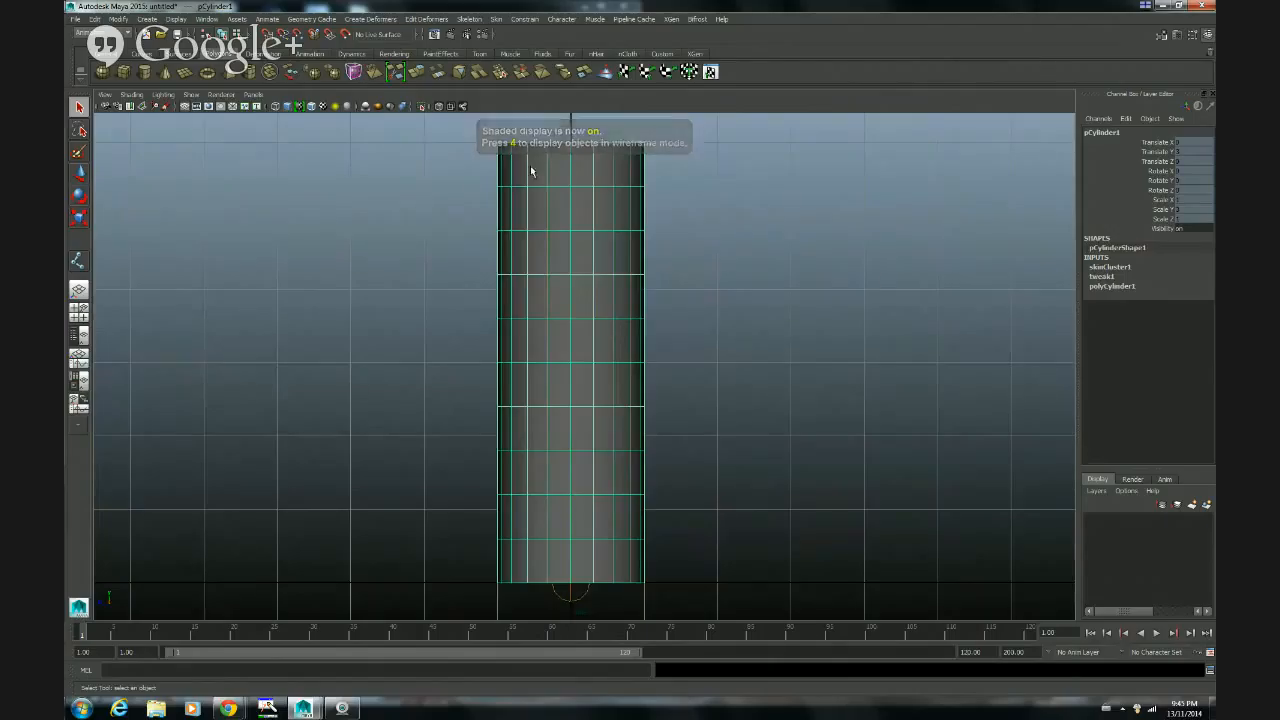
click(131, 95)
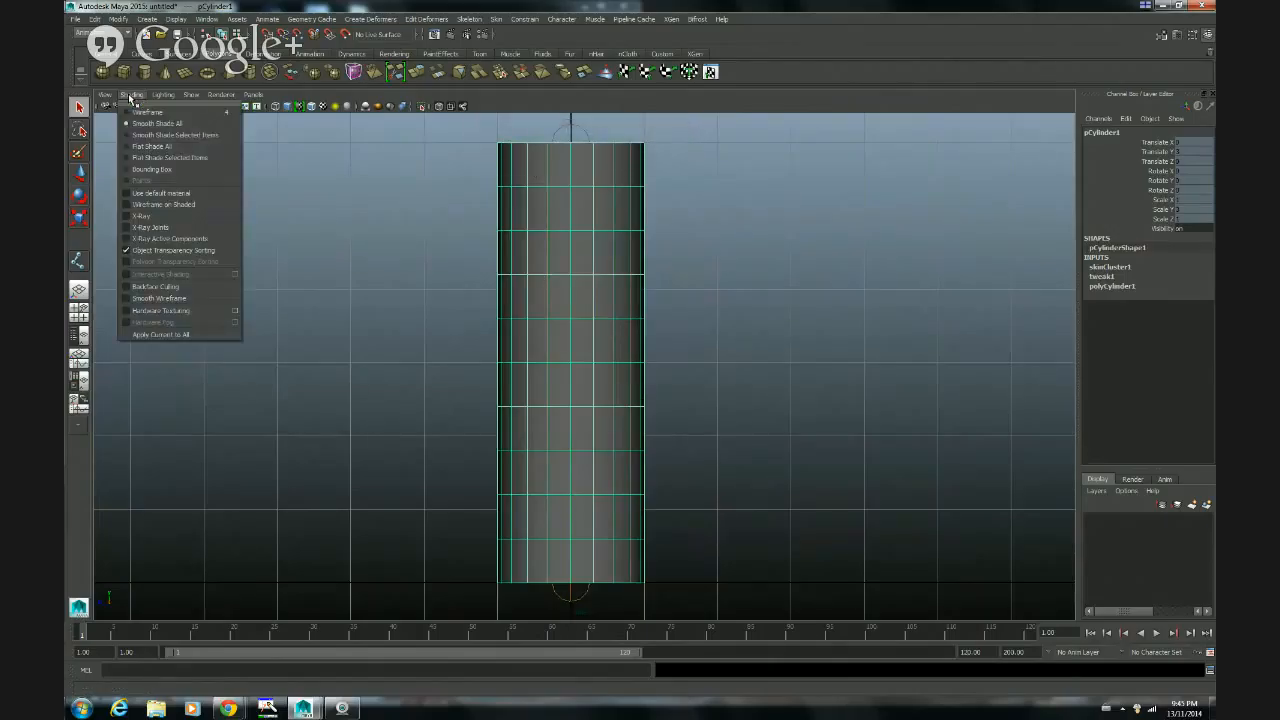
click(146, 228)
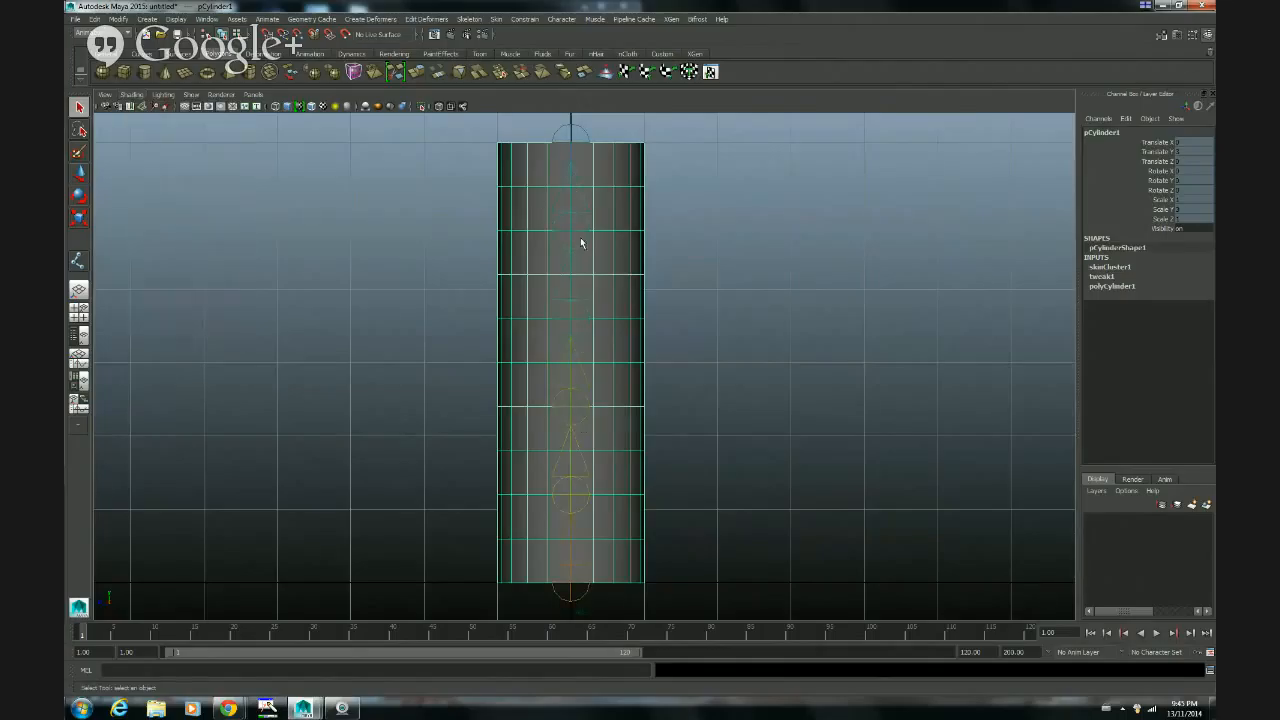
Step: Turn on Wireframe on Shaded and bend the cylinder by rotating the fourth joint about 67° in Y
click(585, 330)
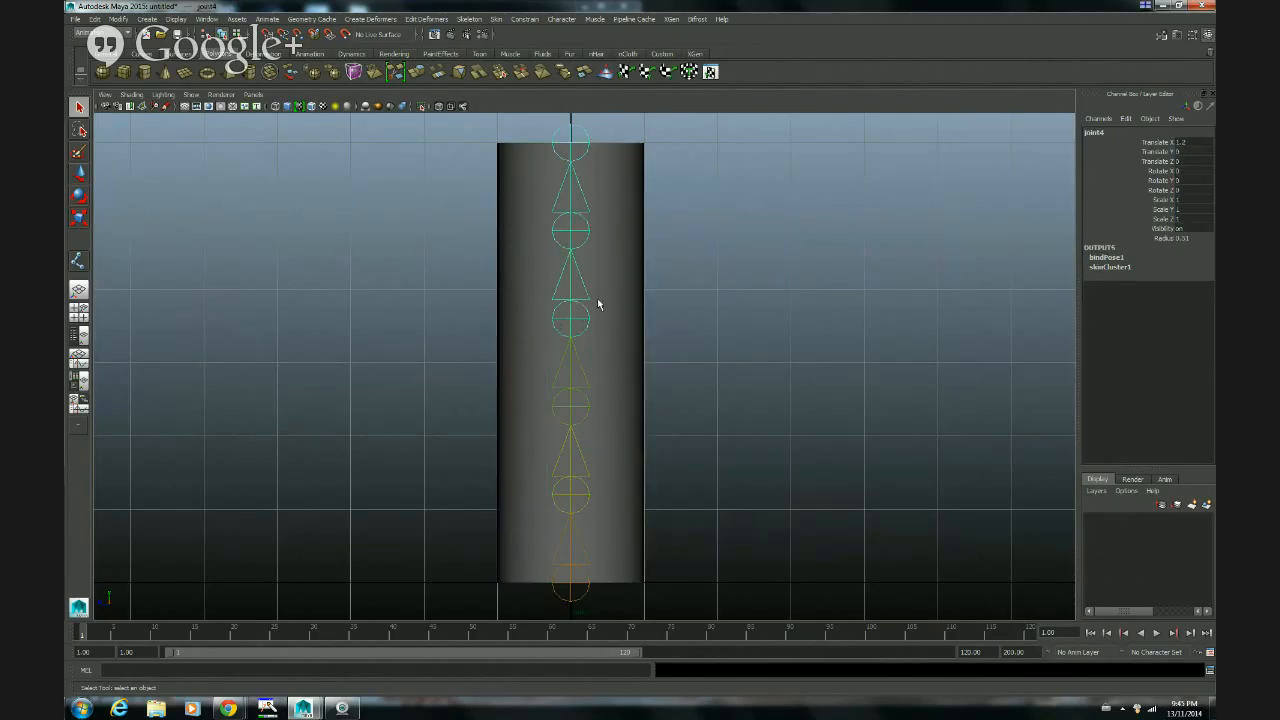
click(131, 95)
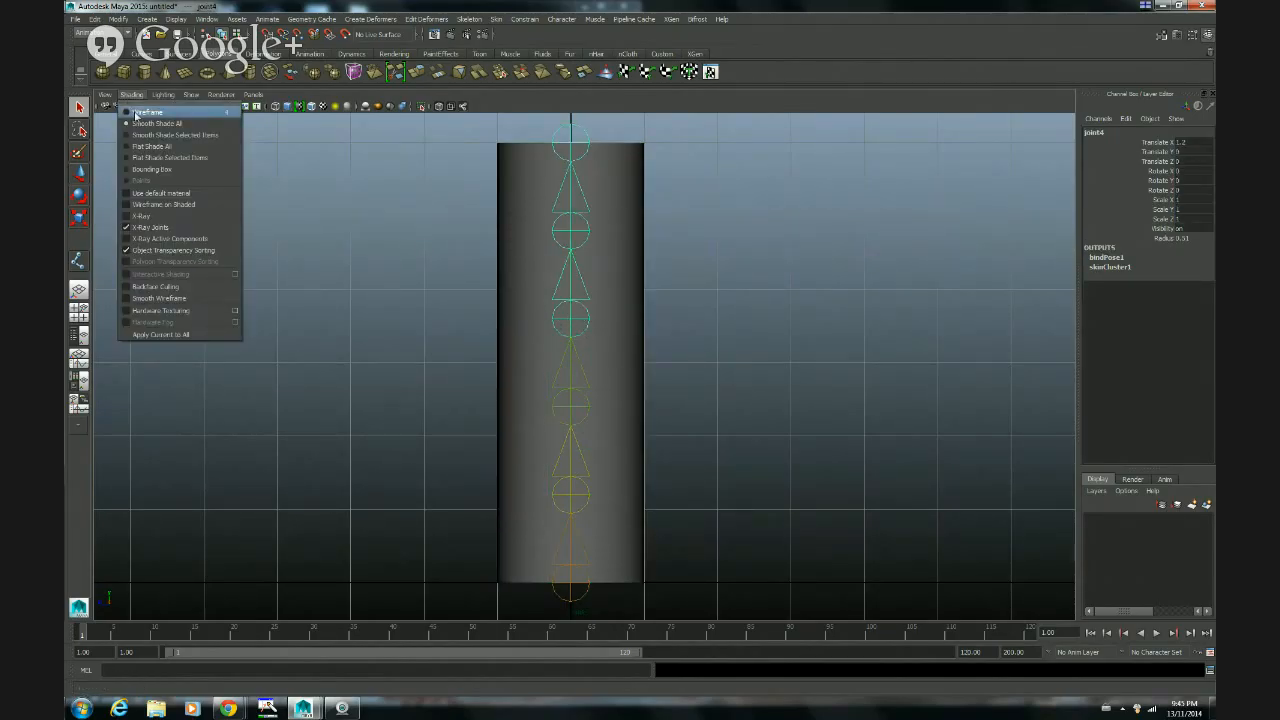
click(159, 206)
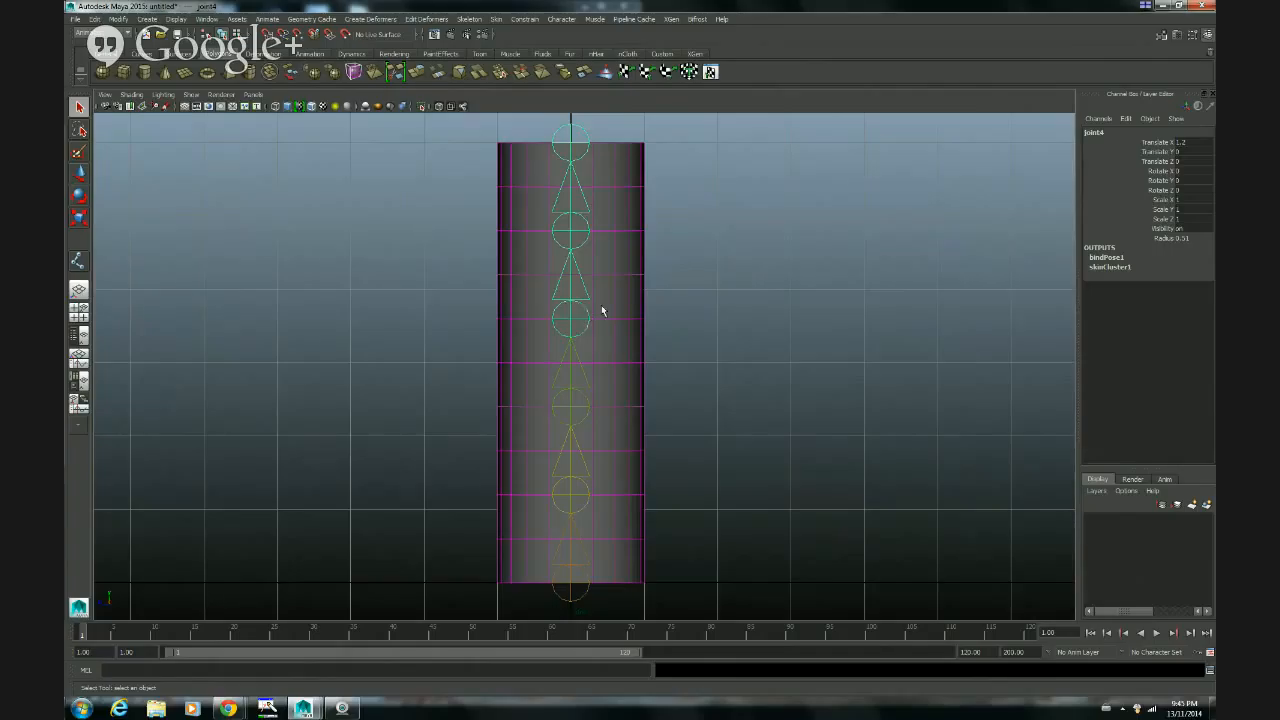
key(e)
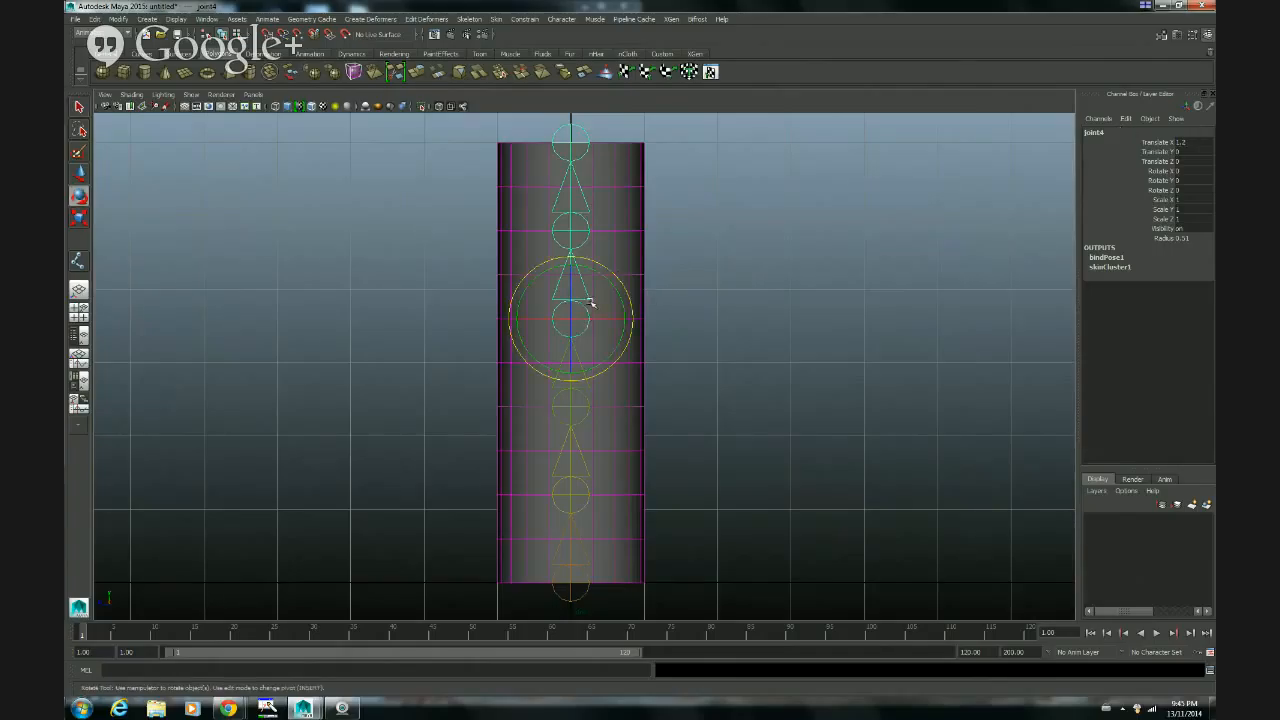
drag(594, 270, 628, 325)
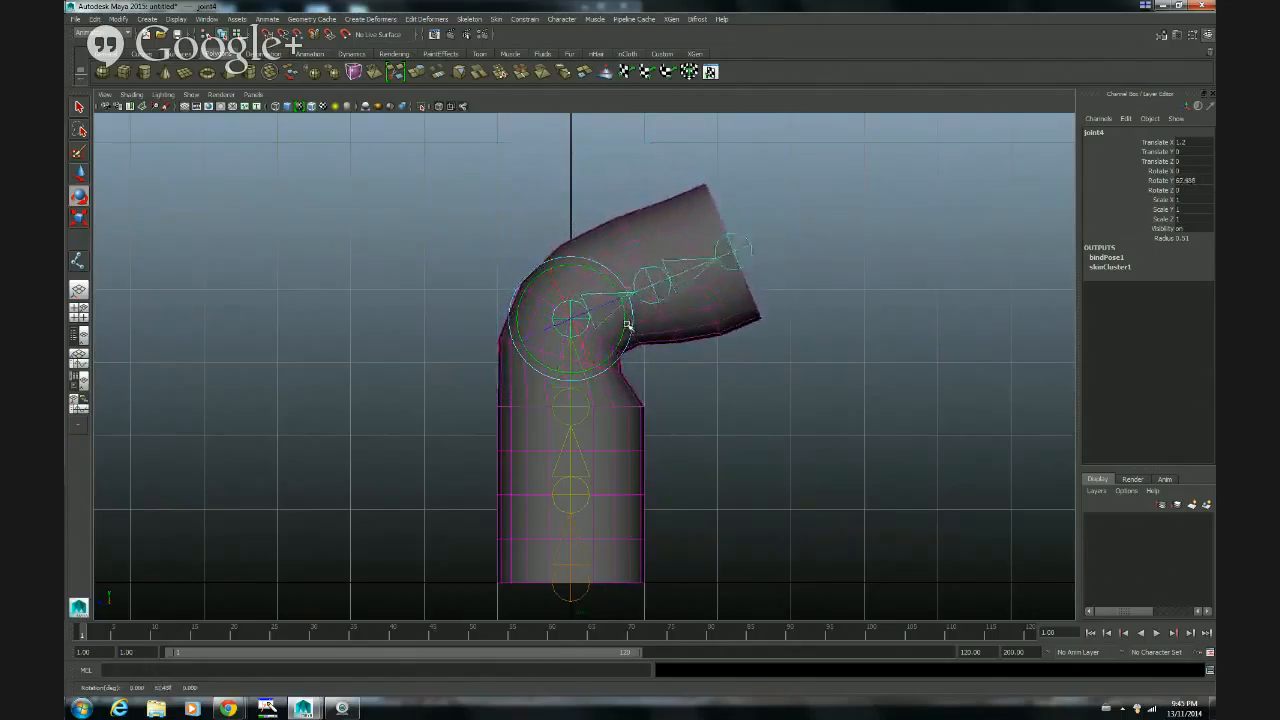
Step: Select the bent cylinder, open the Paint Skin Weights Tool with its settings, and frame the bend
click(631, 389)
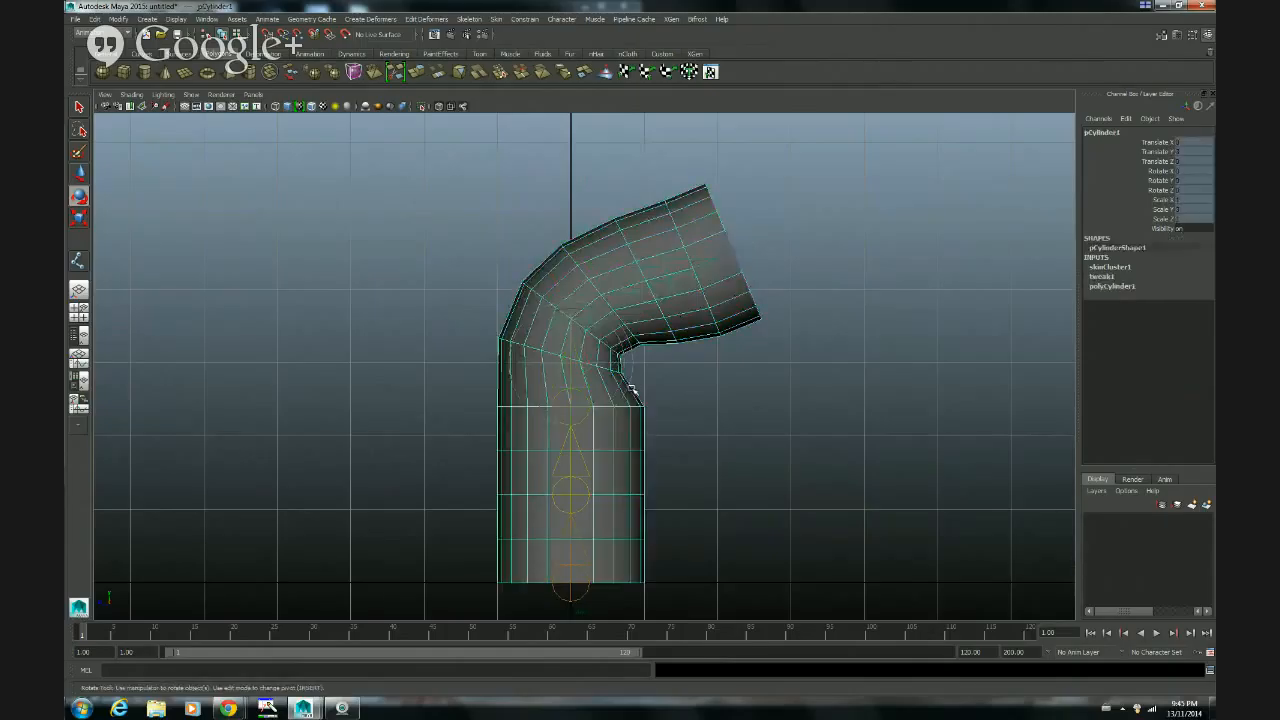
key(q)
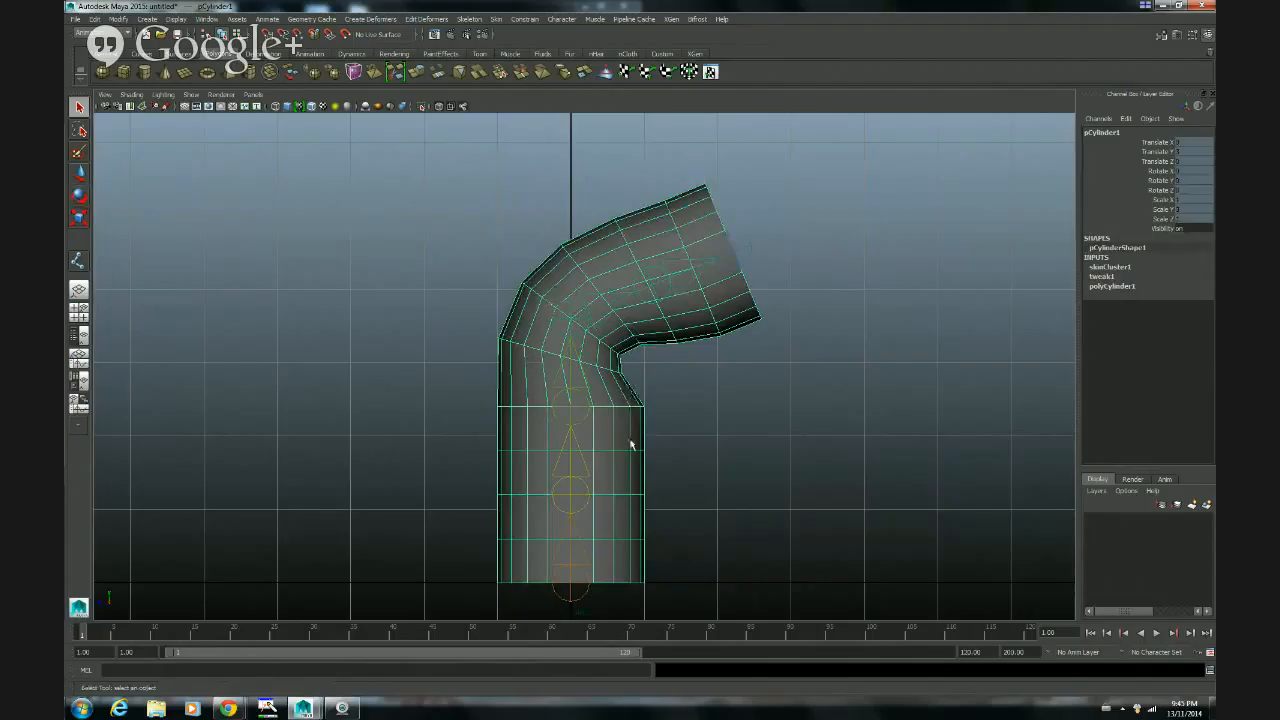
click(497, 19)
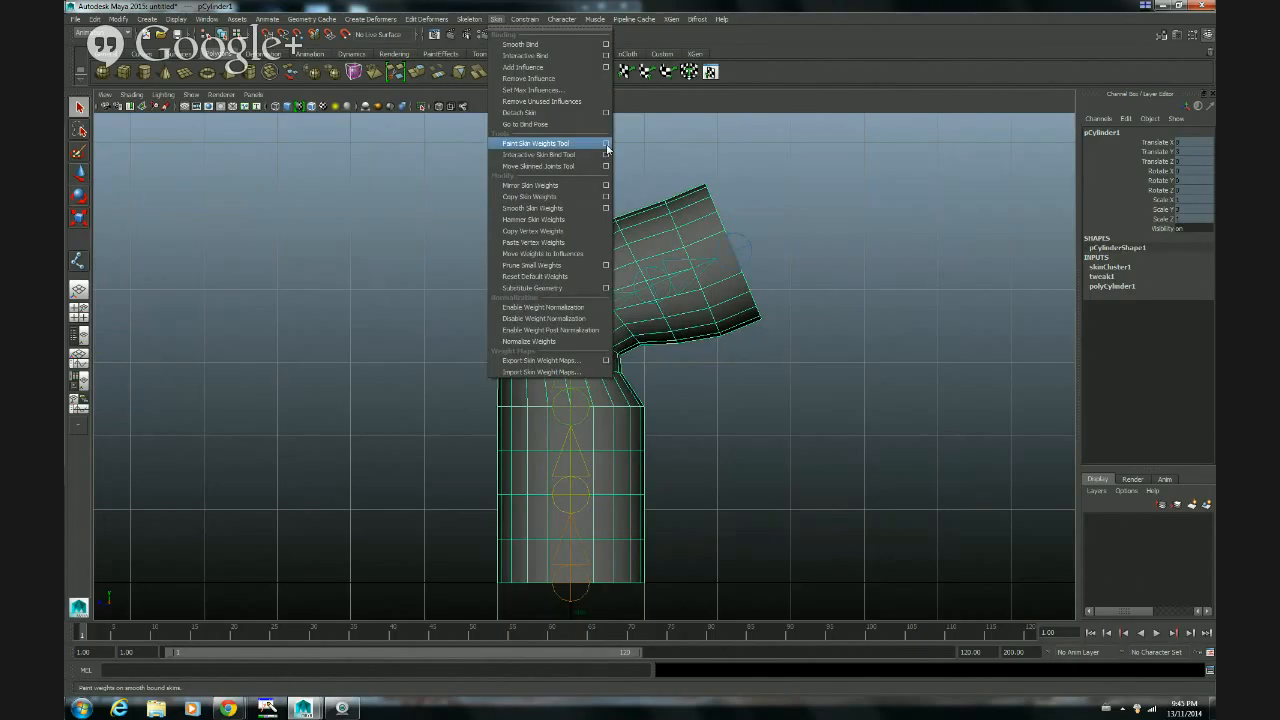
click(607, 148)
alt+right_drag(589, 366, 849, 390)
alt+middle_drag(833, 372, 792, 339)
alt+right_drag(815, 358, 808, 357)
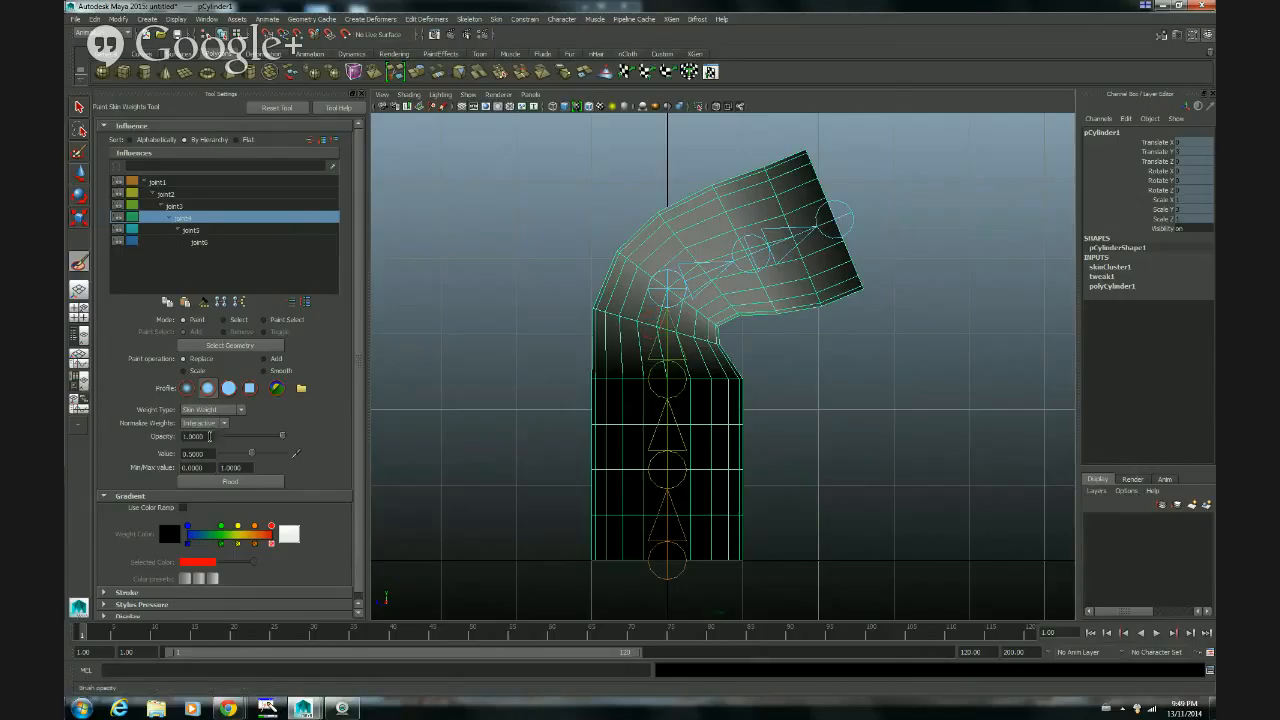
Step: Set the skin weight brush's opacity to 0.15
double_click(205, 436)
text(.15)
key(Return)
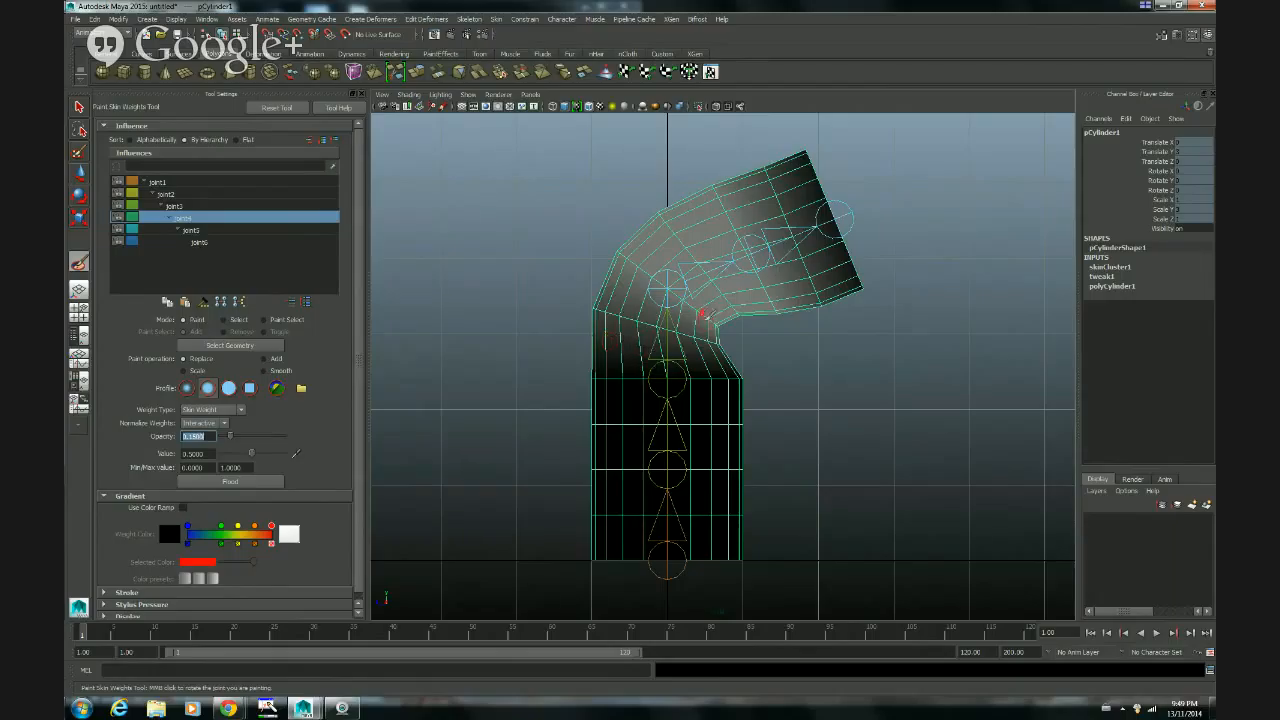
Step: Try painting the fourth joint's weights on the inner bend with brush values 0.5 and 1, undoing the strokes
mouse_move(667, 328)
mouse_down()
mouse_move(717, 343)
mouse_move(677, 328)
mouse_up()
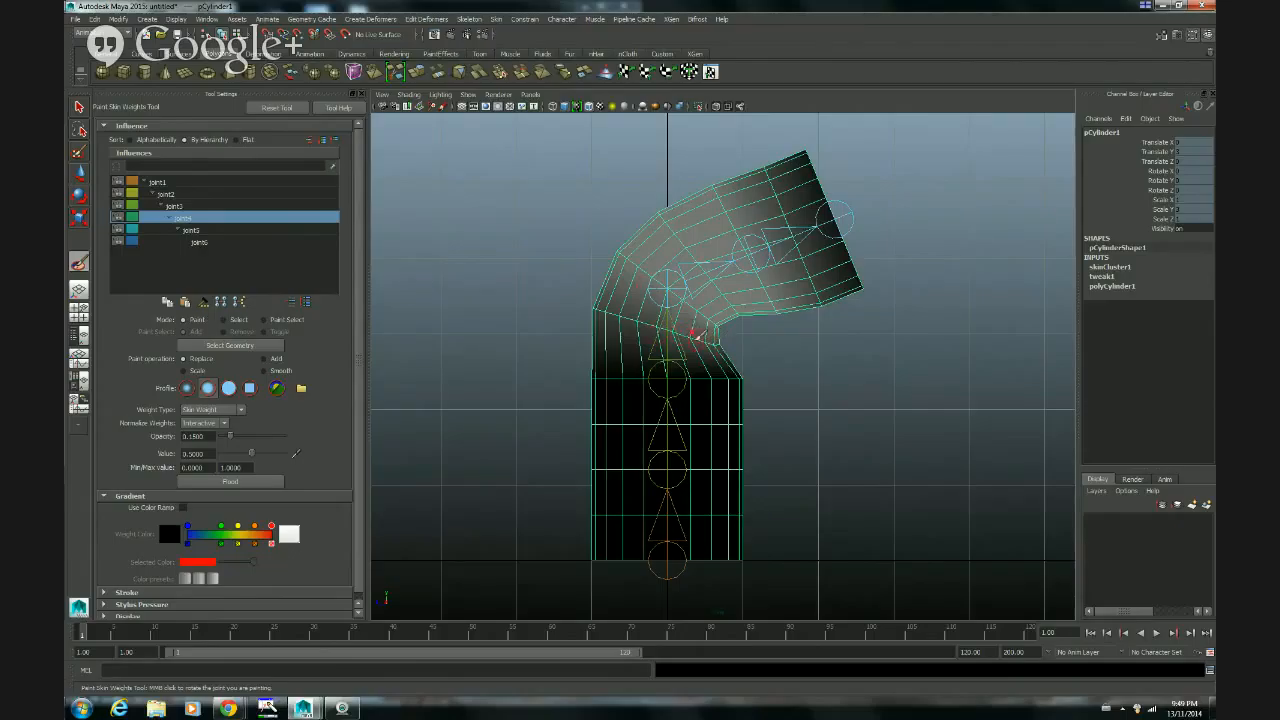
key(ctrl+z)
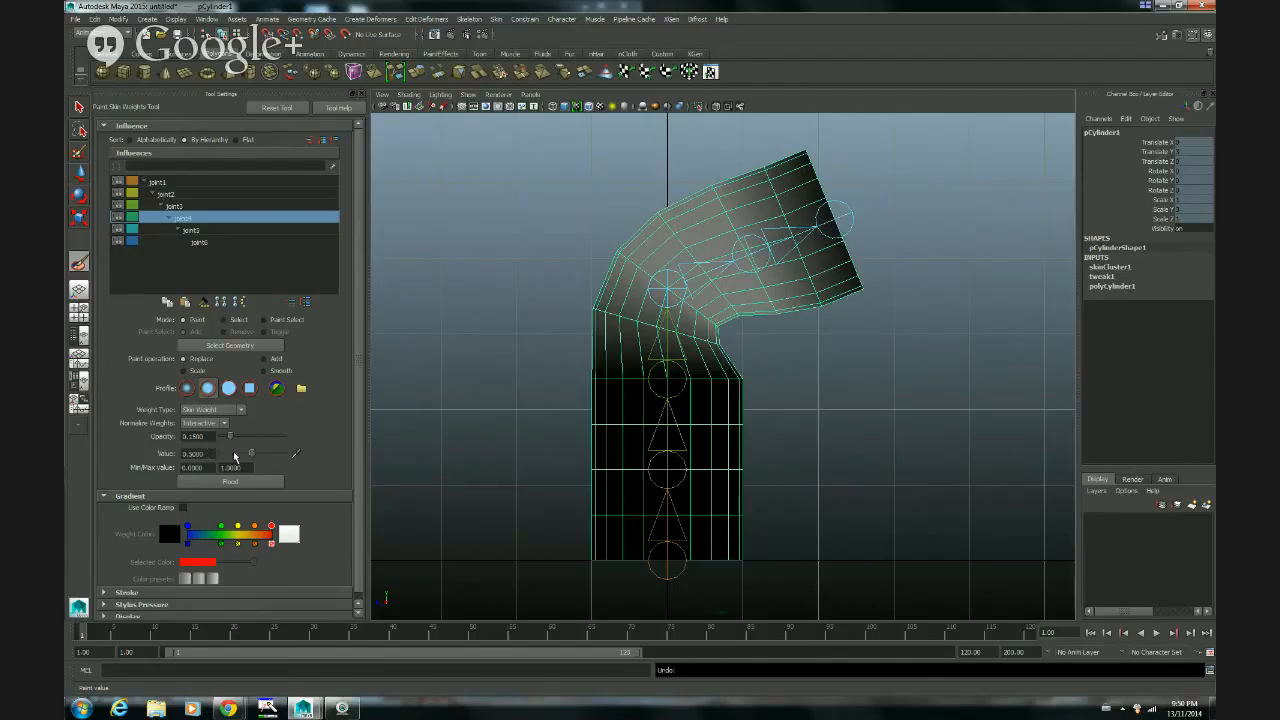
drag(253, 458, 299, 460)
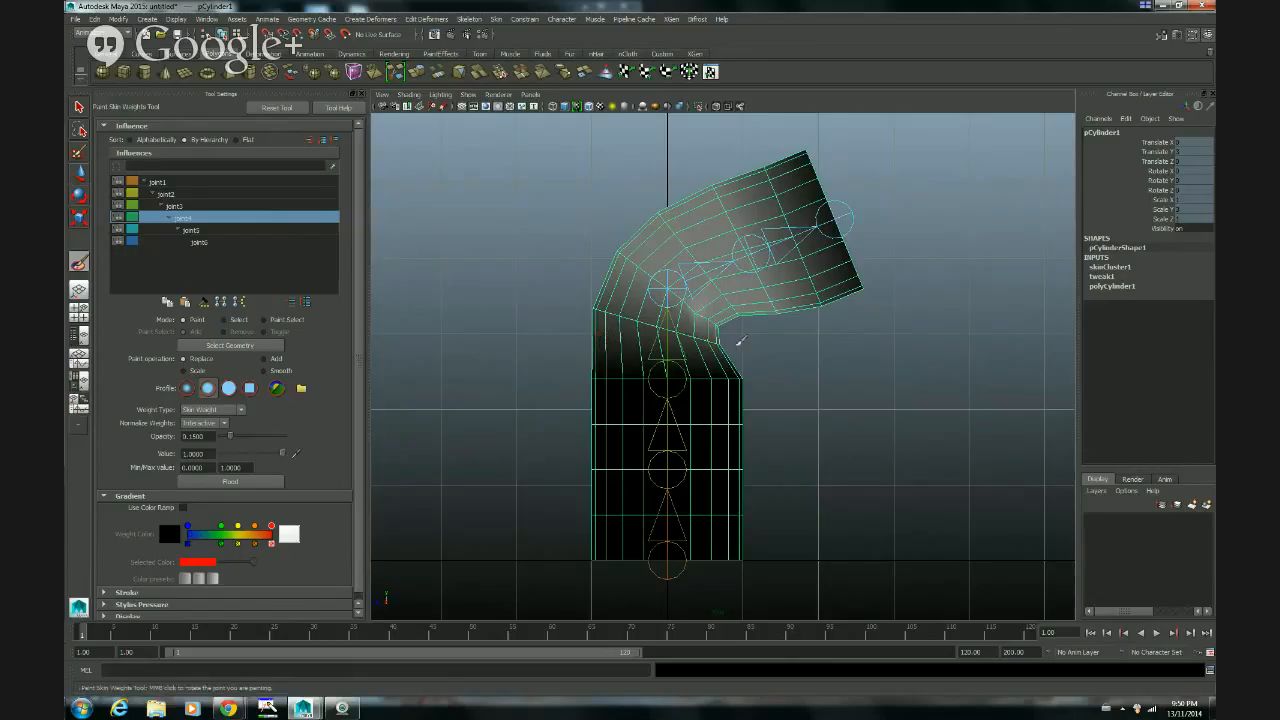
key(ctrl+z)
Step: Set the brush value to 0, paint down the fourth joint's weights along the edge ring below the bend, and check the mesh in wireframe
drag(283, 455, 216, 456)
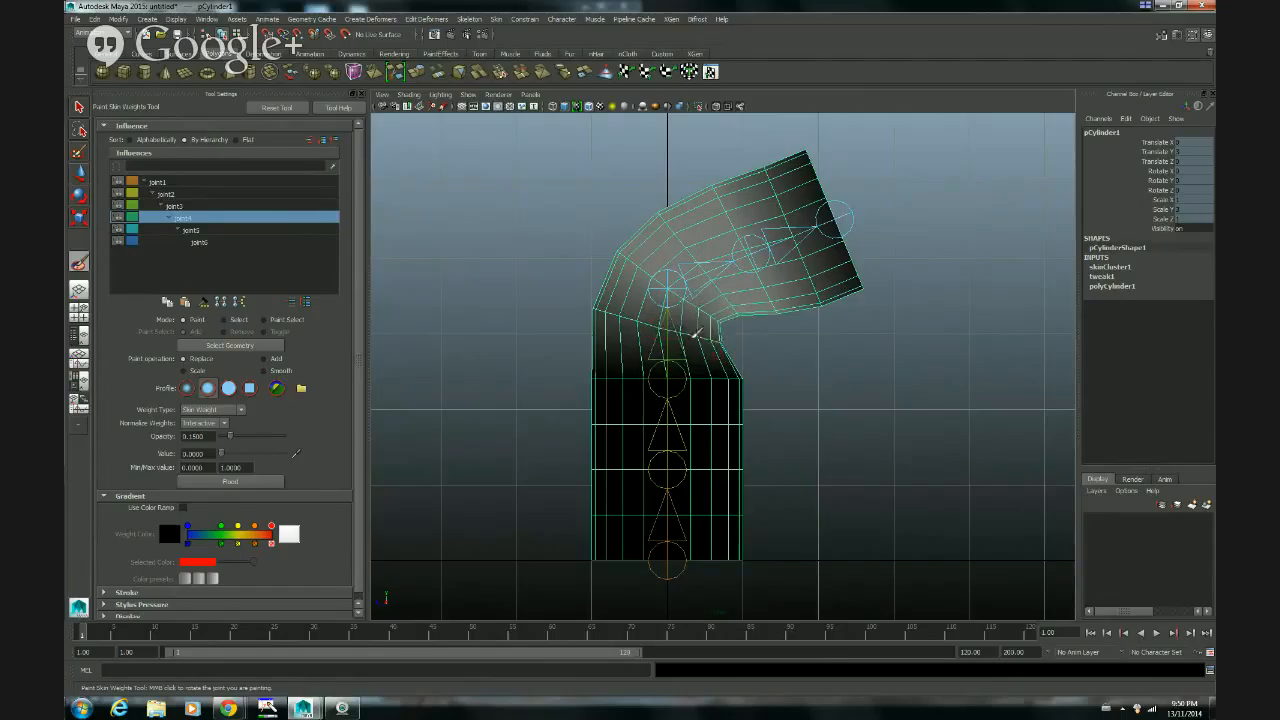
drag(697, 332, 742, 342)
drag(648, 318, 745, 342)
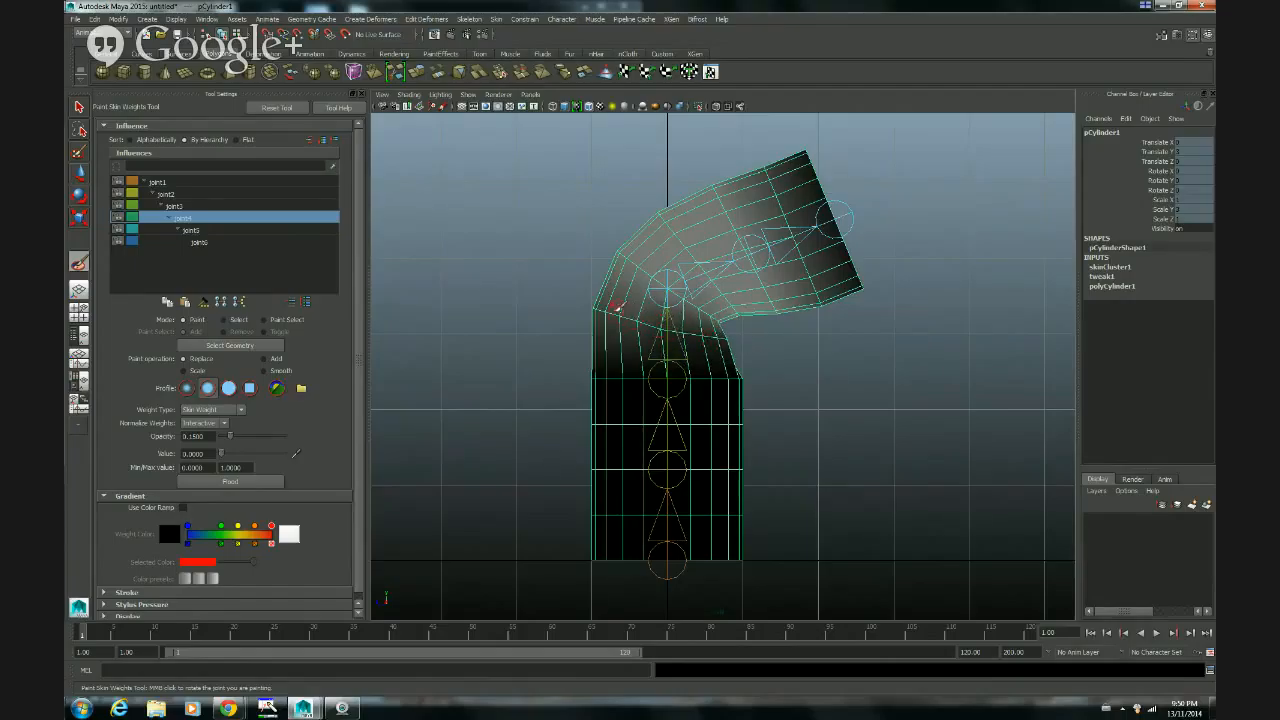
drag(617, 309, 667, 327)
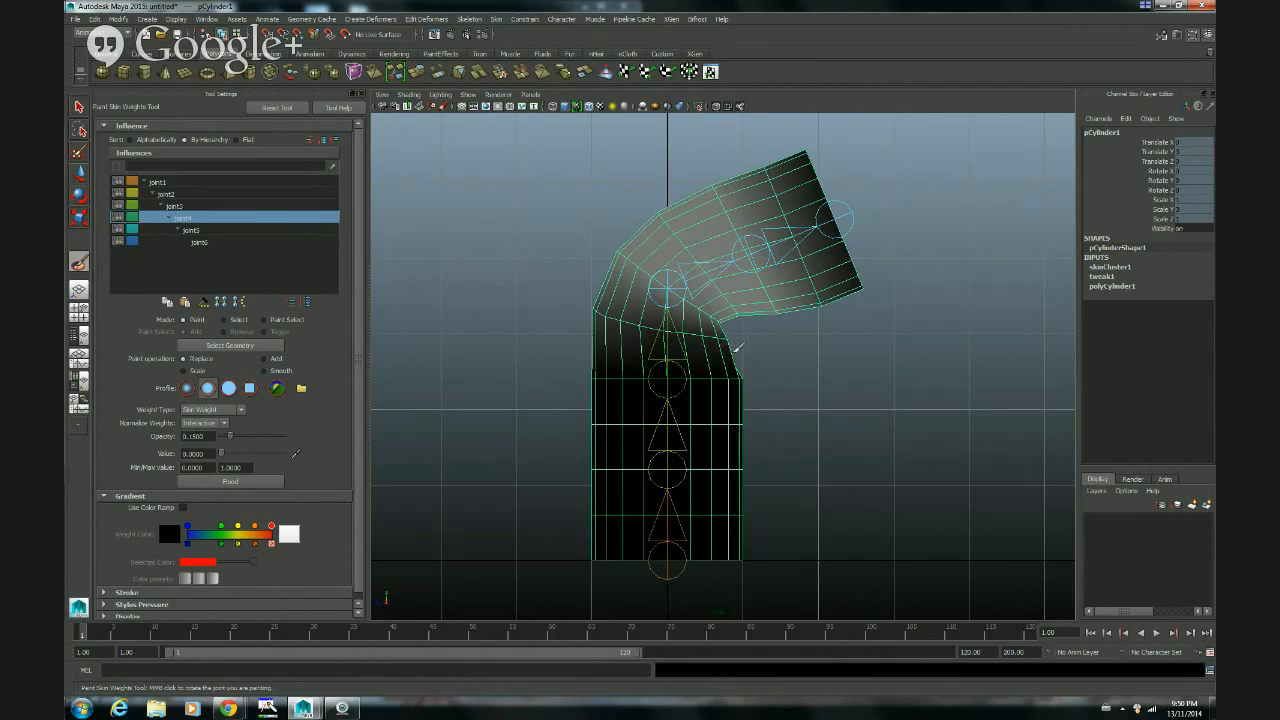
key(4)
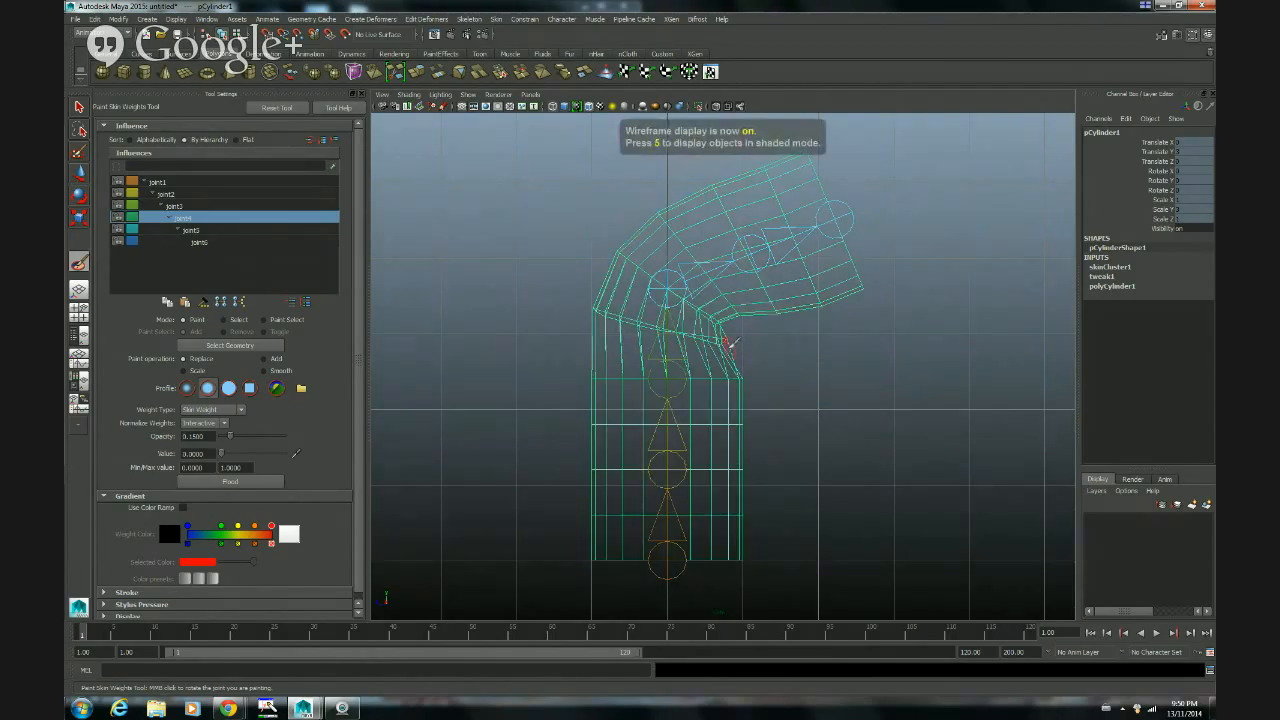
key(5)
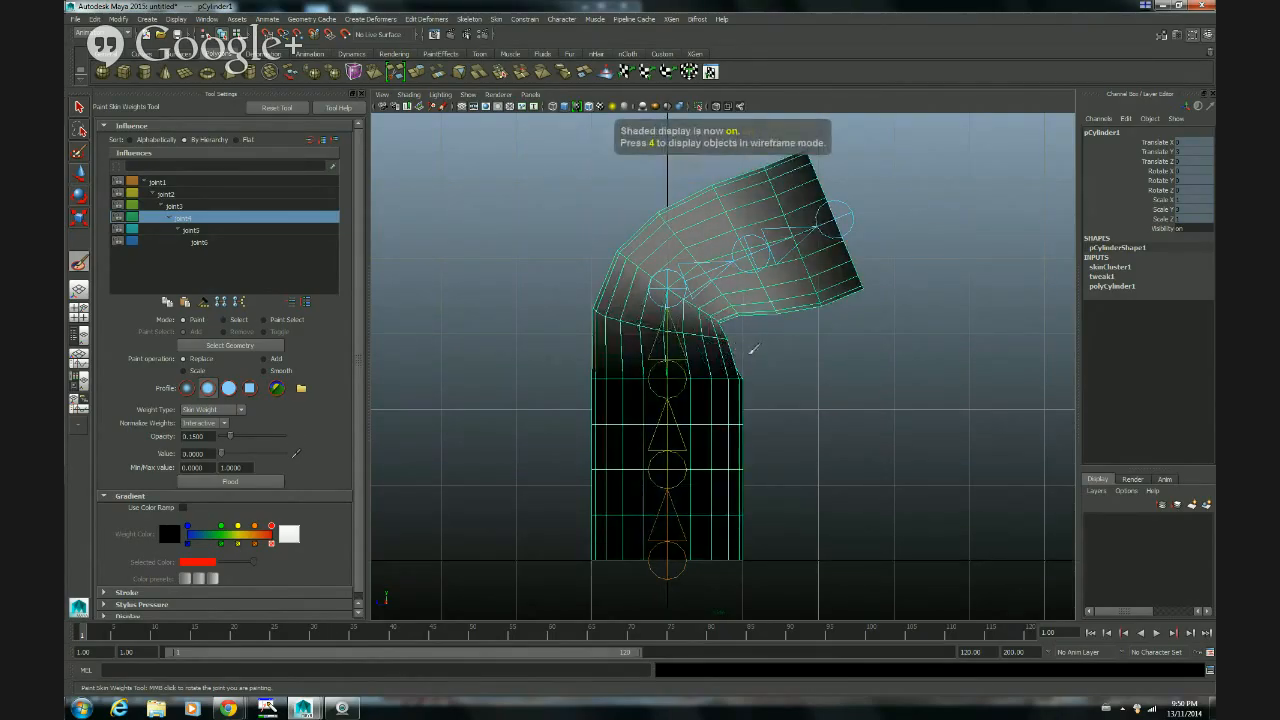
Step: Switch to the perspective view in shaded display and frame the inner side of the cylinder's bend
key(space)
key(space)
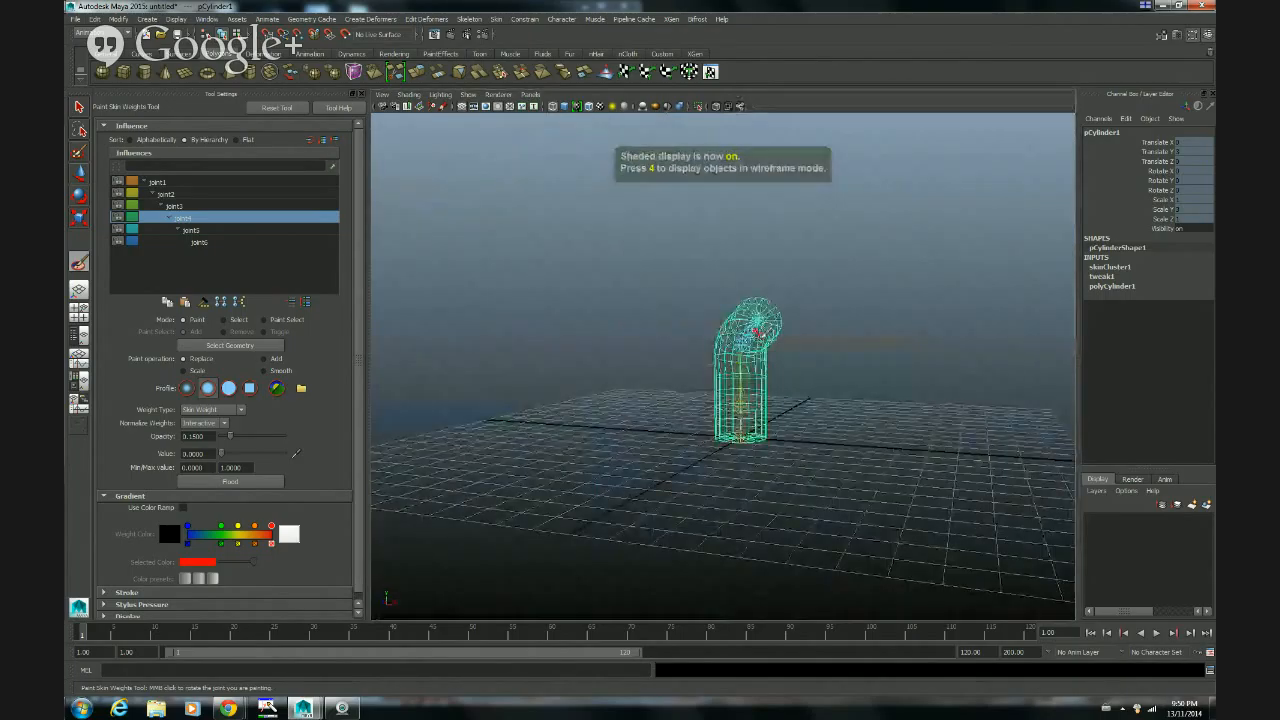
alt+right_drag(650, 406, 917, 366)
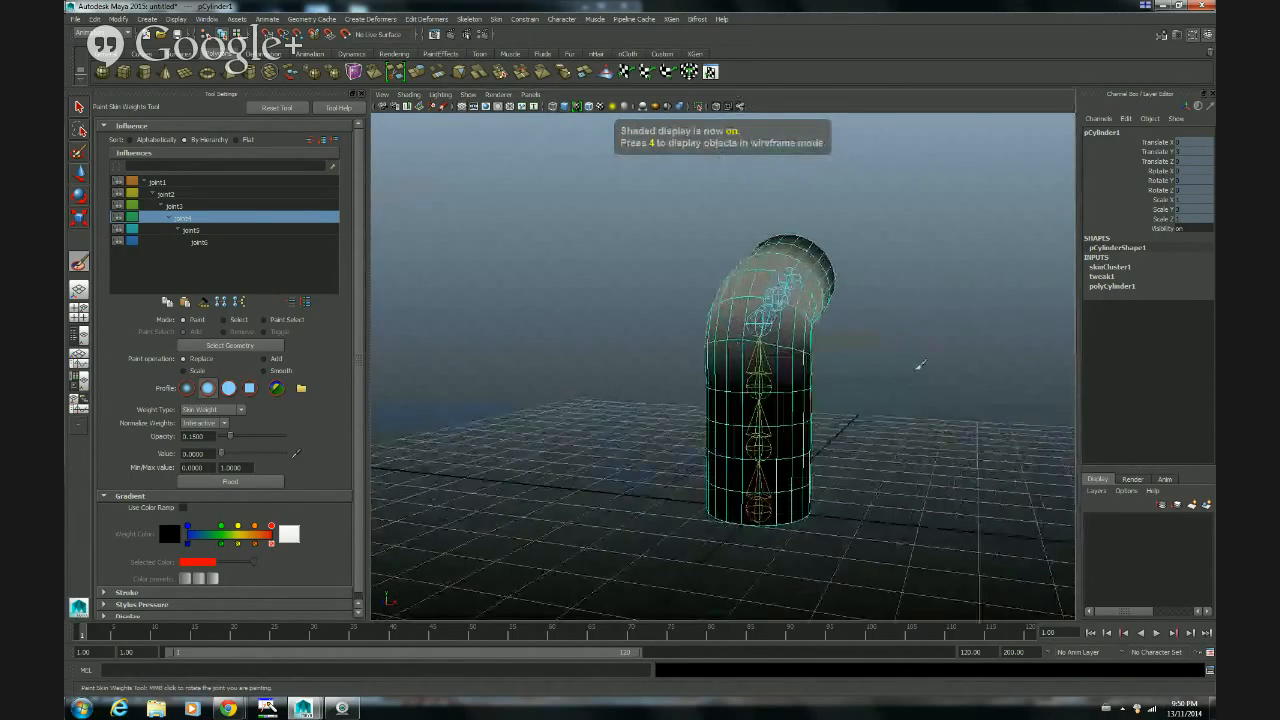
alt+drag(917, 366, 702, 366)
alt+right_drag(636, 362, 806, 374)
alt+drag(806, 374, 766, 374)
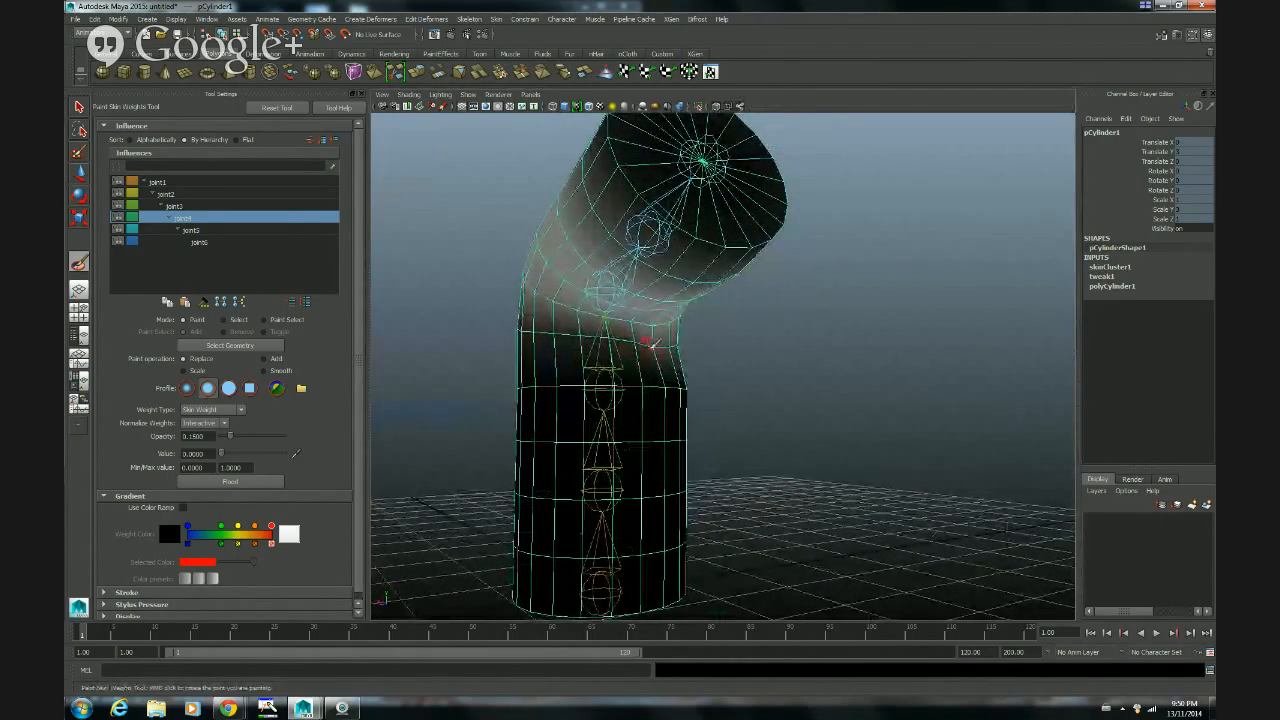
Step: Paint the fourth joint's weights toward 0 around the ring just below the bend, undoing the stray stroke above it
alt+drag(676, 342, 819, 333)
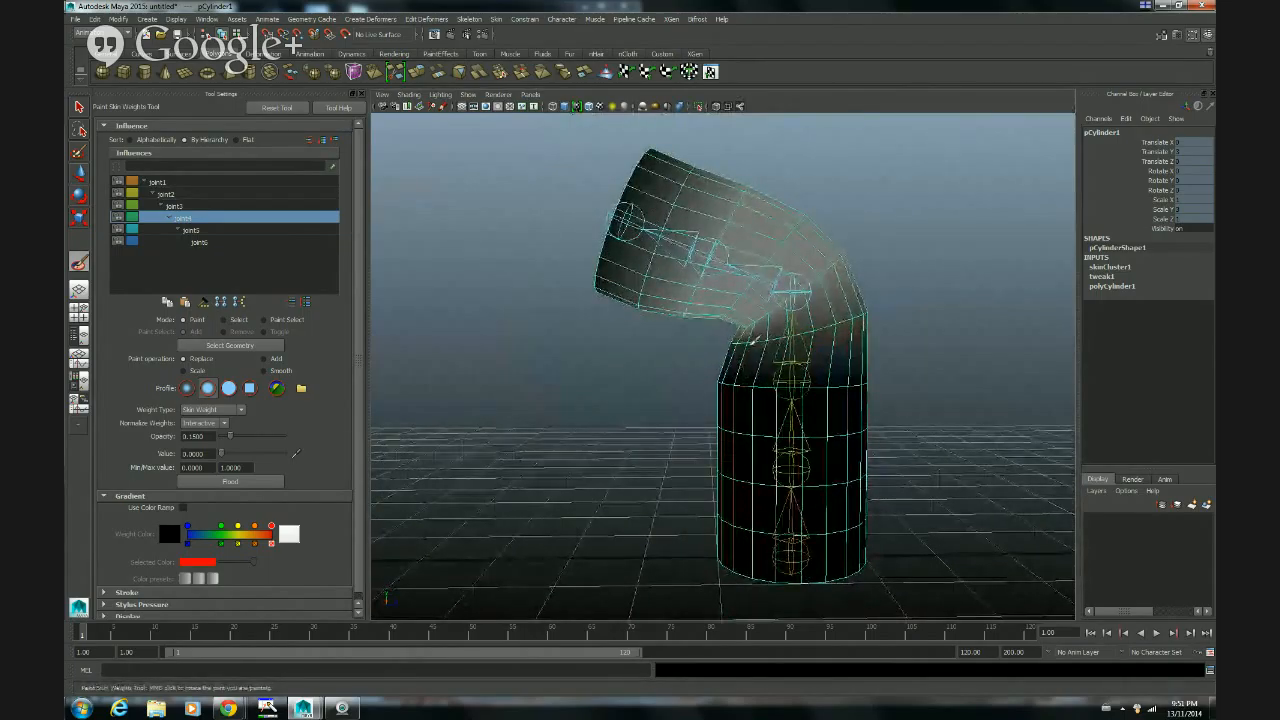
alt+drag(743, 355, 992, 354)
mouse_move(591, 334)
alt+mouse_down()
mouse_move(660, 360)
mouse_move(577, 334)
alt+mouse_up()
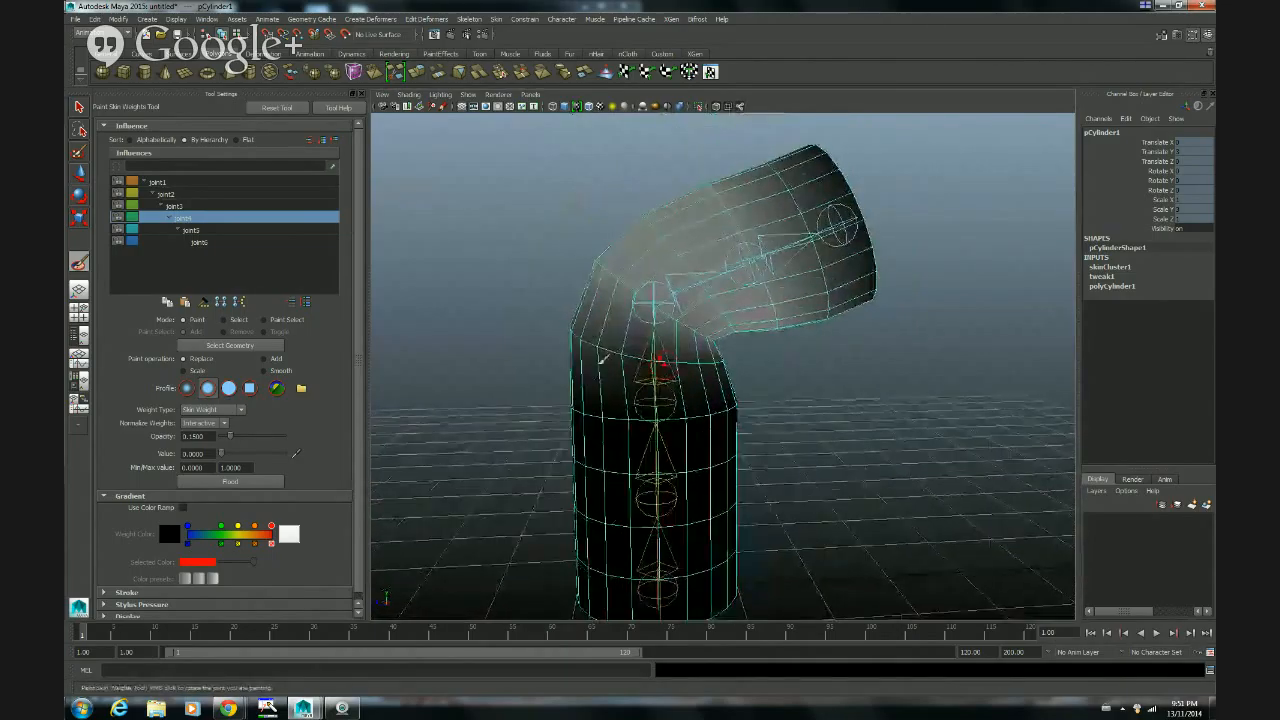
mouse_move(712, 382)
alt+mouse_down()
mouse_move(694, 366)
mouse_move(729, 366)
mouse_move(706, 409)
mouse_move(648, 411)
mouse_move(602, 338)
alt+mouse_up()
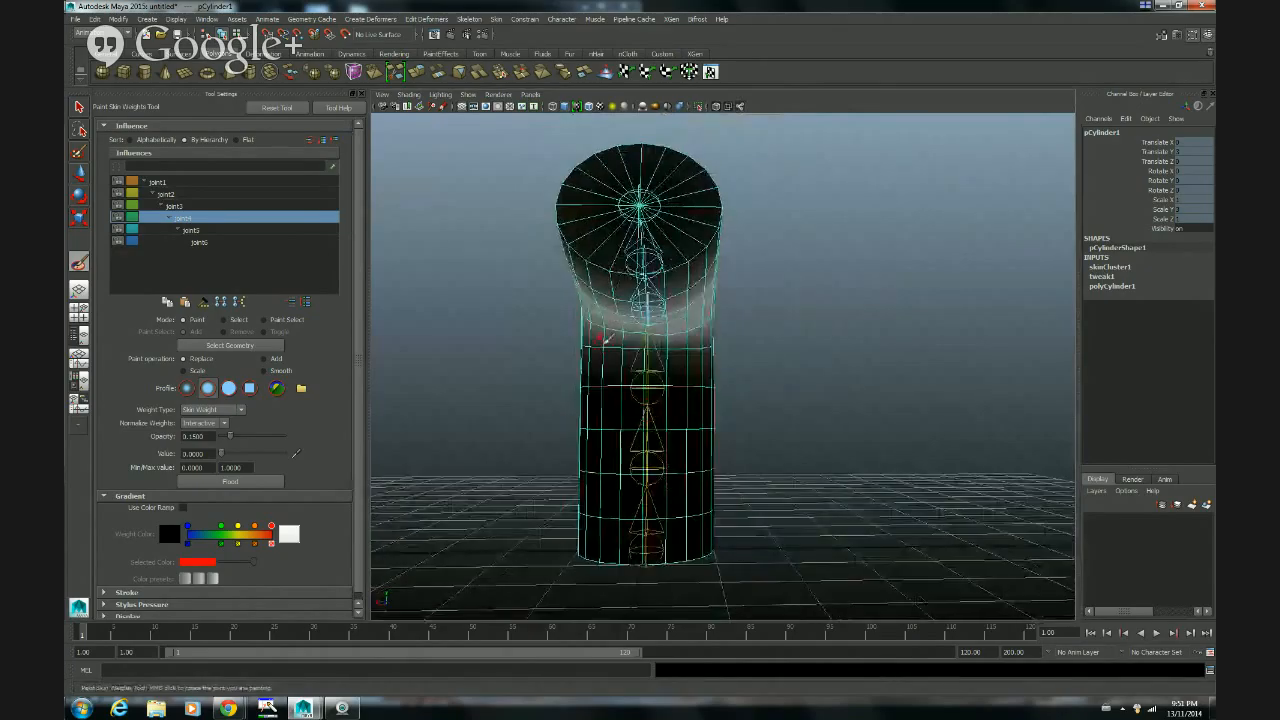
alt+drag(765, 365, 752, 345)
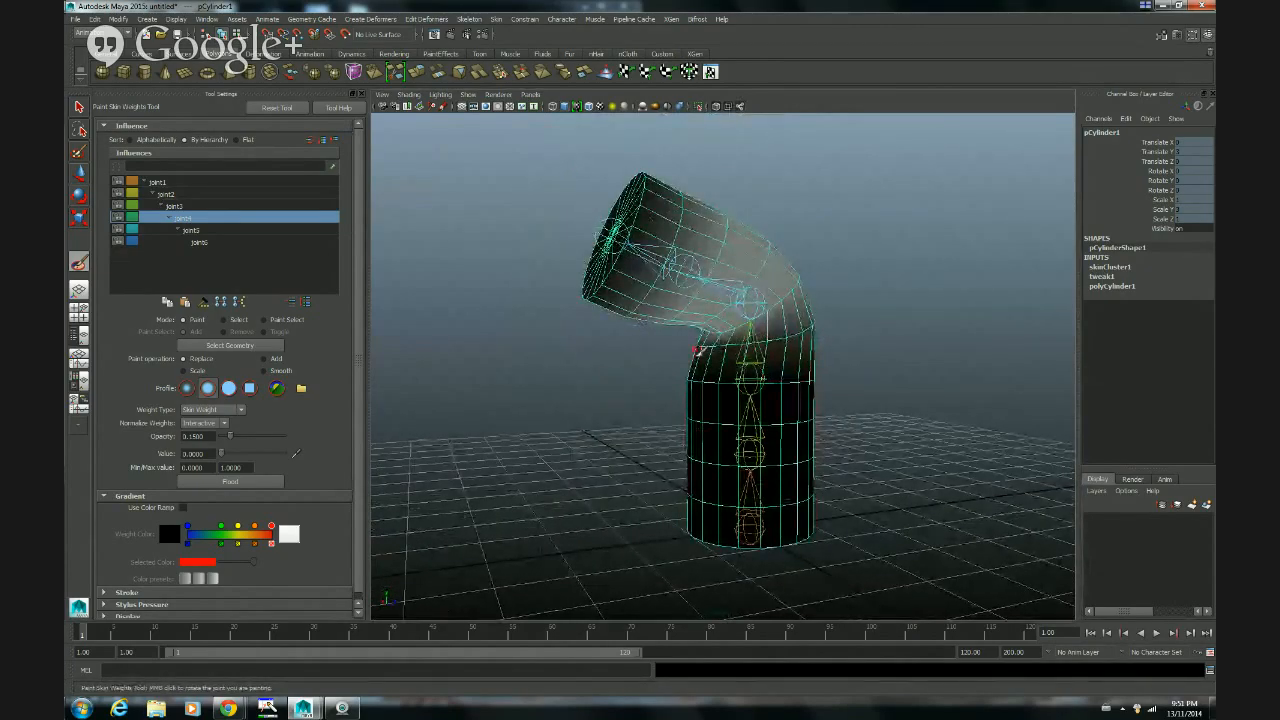
alt+drag(698, 350, 790, 370)
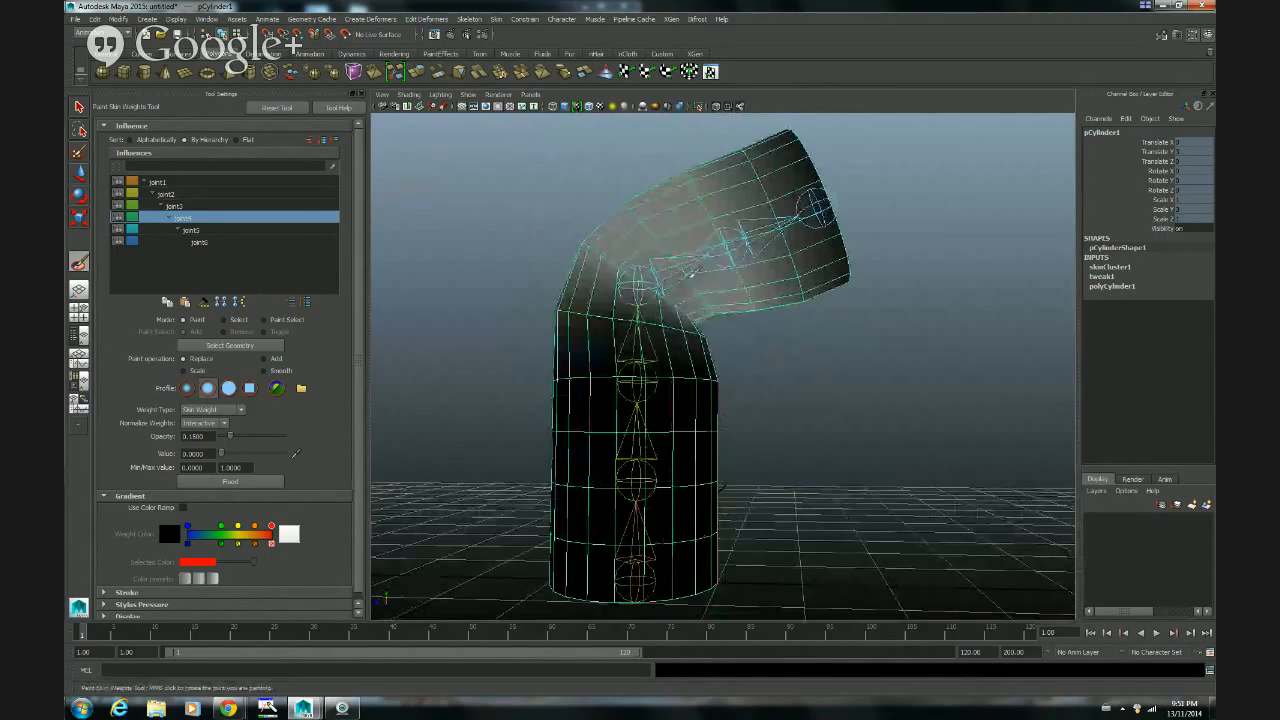
mouse_move(712, 290)
alt+mouse_down()
mouse_move(721, 314)
mouse_move(706, 301)
alt+mouse_up()
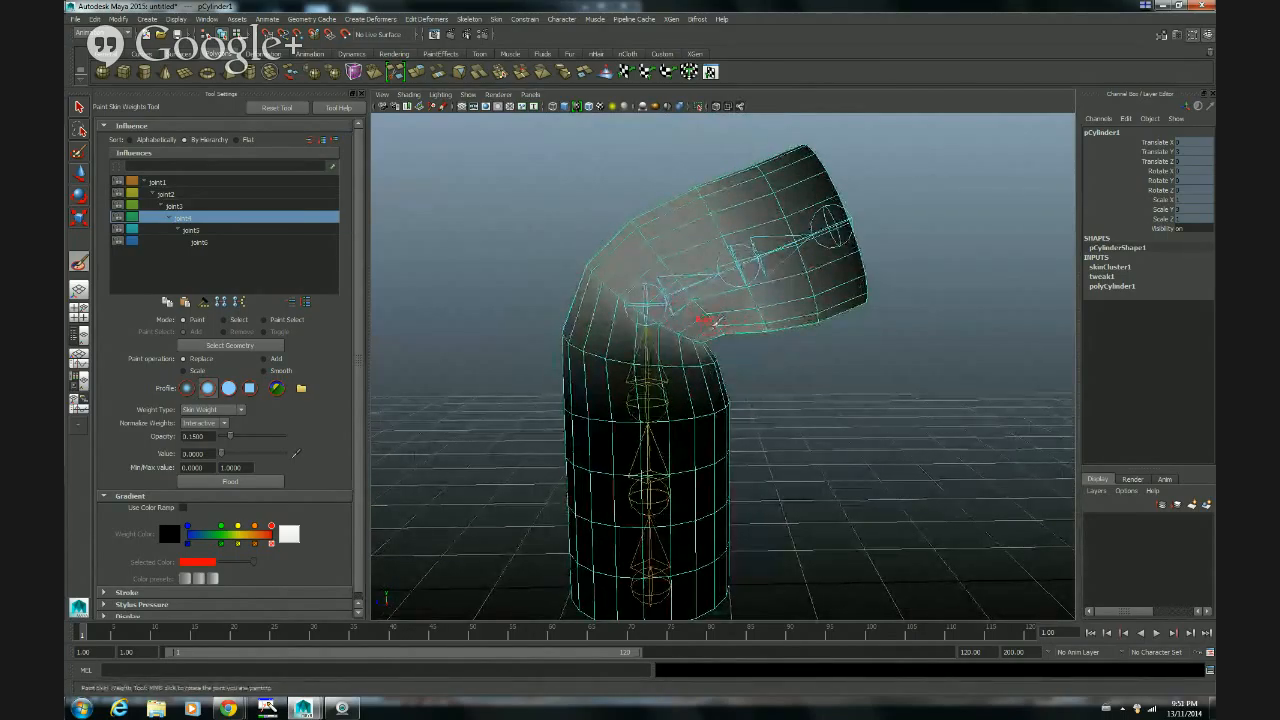
key(ctrl+z)
Step: Set the brush value to 1 and paint up the fourth joint's weights on the inner bend just above the crease
drag(221, 453, 329, 455)
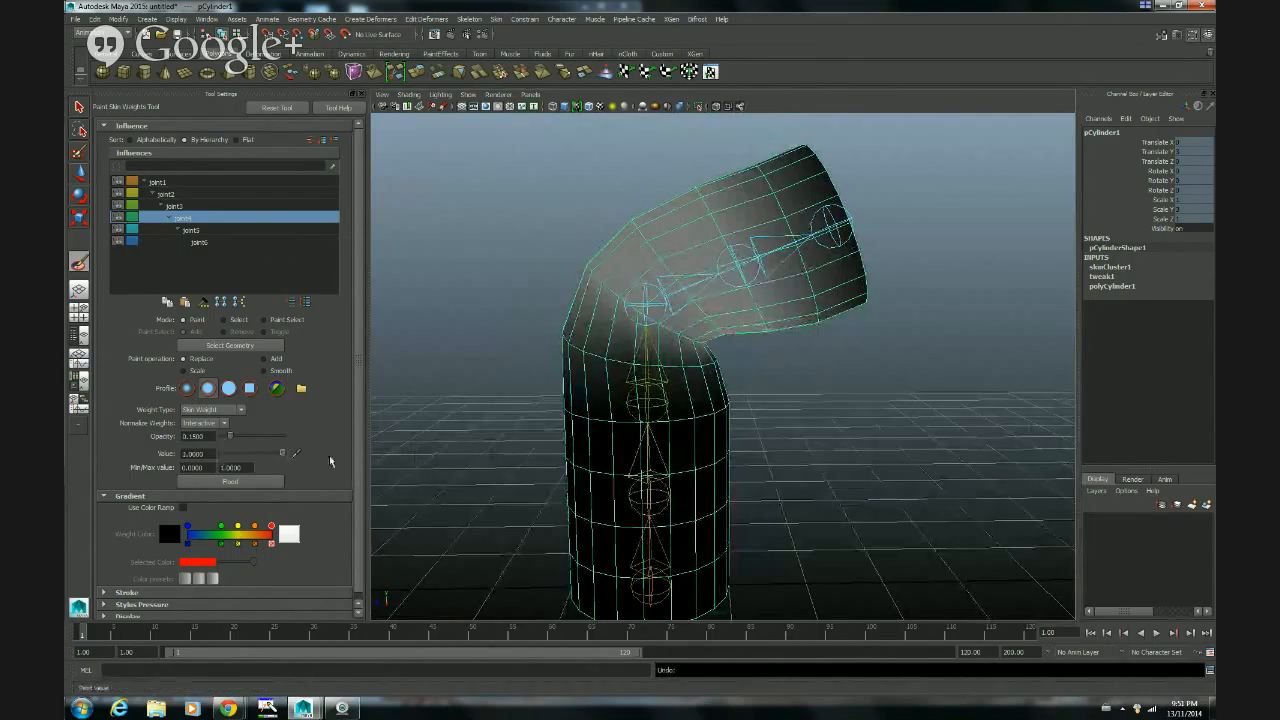
alt+drag(795, 385, 708, 300)
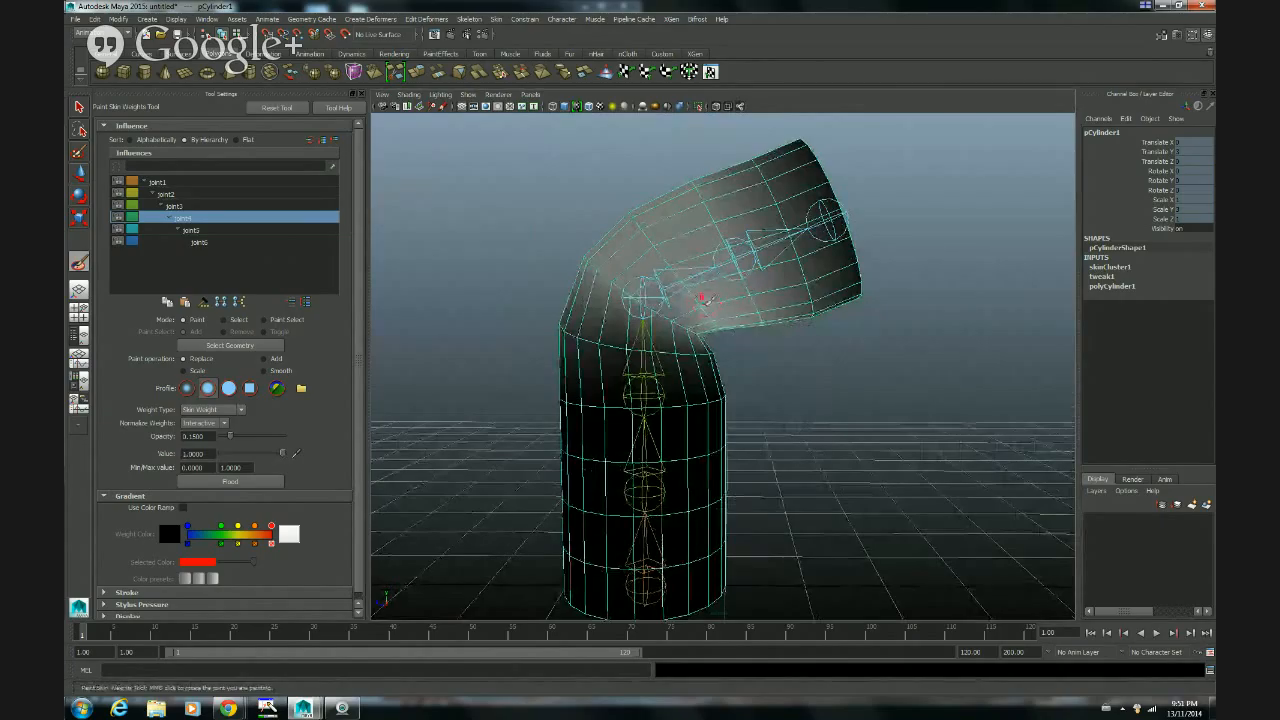
drag(685, 283, 680, 289)
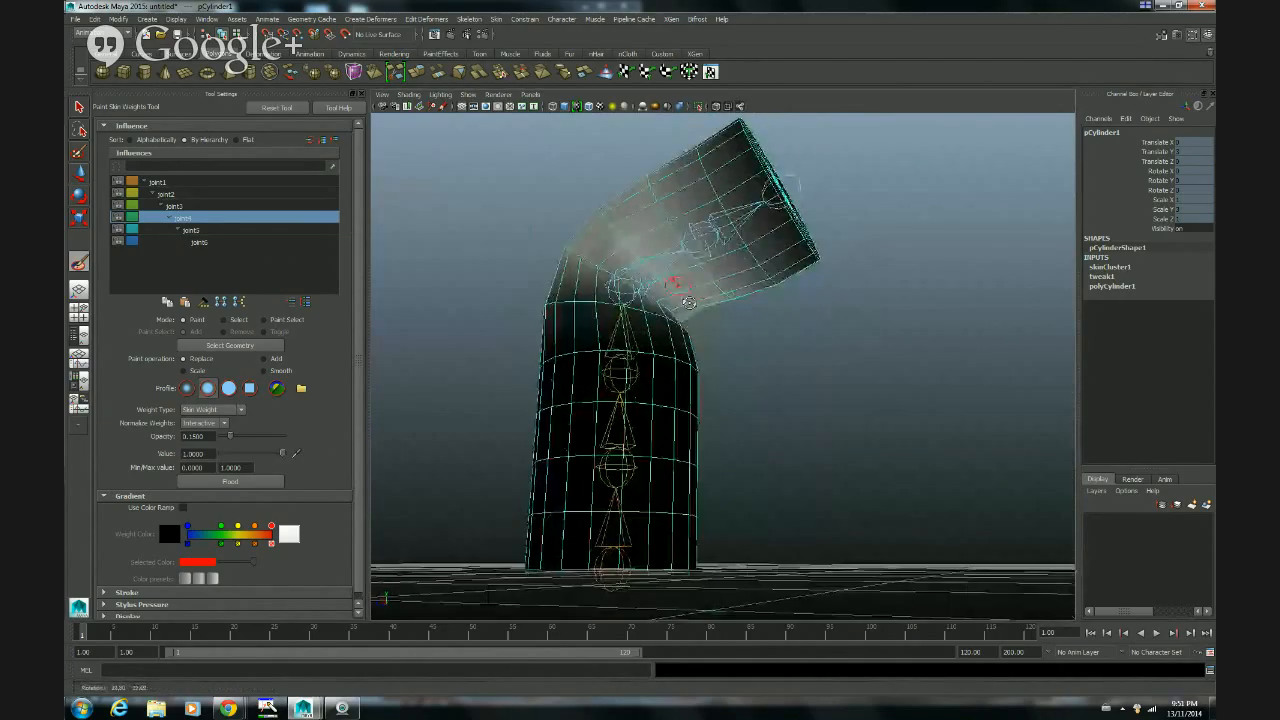
alt+drag(732, 325, 665, 320)
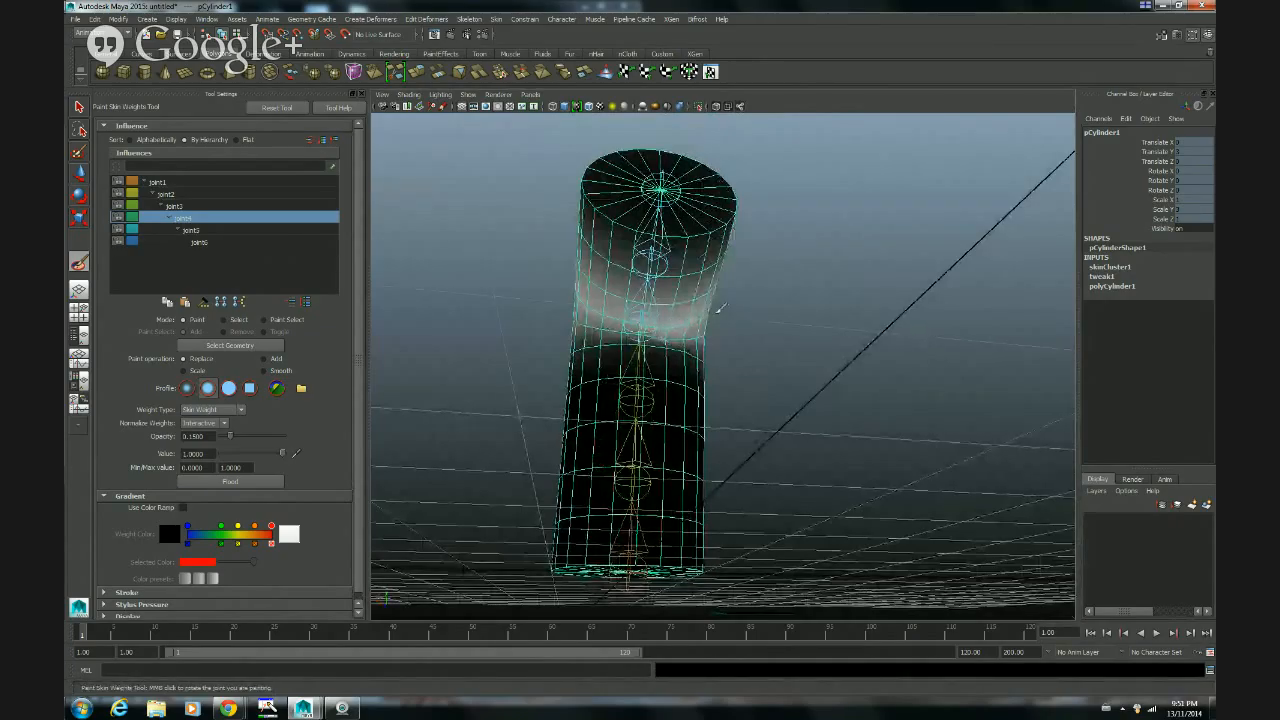
mouse_move(729, 297)
alt+mouse_down()
mouse_move(777, 349)
mouse_move(702, 290)
mouse_move(684, 308)
mouse_move(692, 318)
mouse_move(669, 254)
mouse_move(738, 334)
mouse_move(725, 319)
mouse_move(655, 328)
alt+mouse_up()
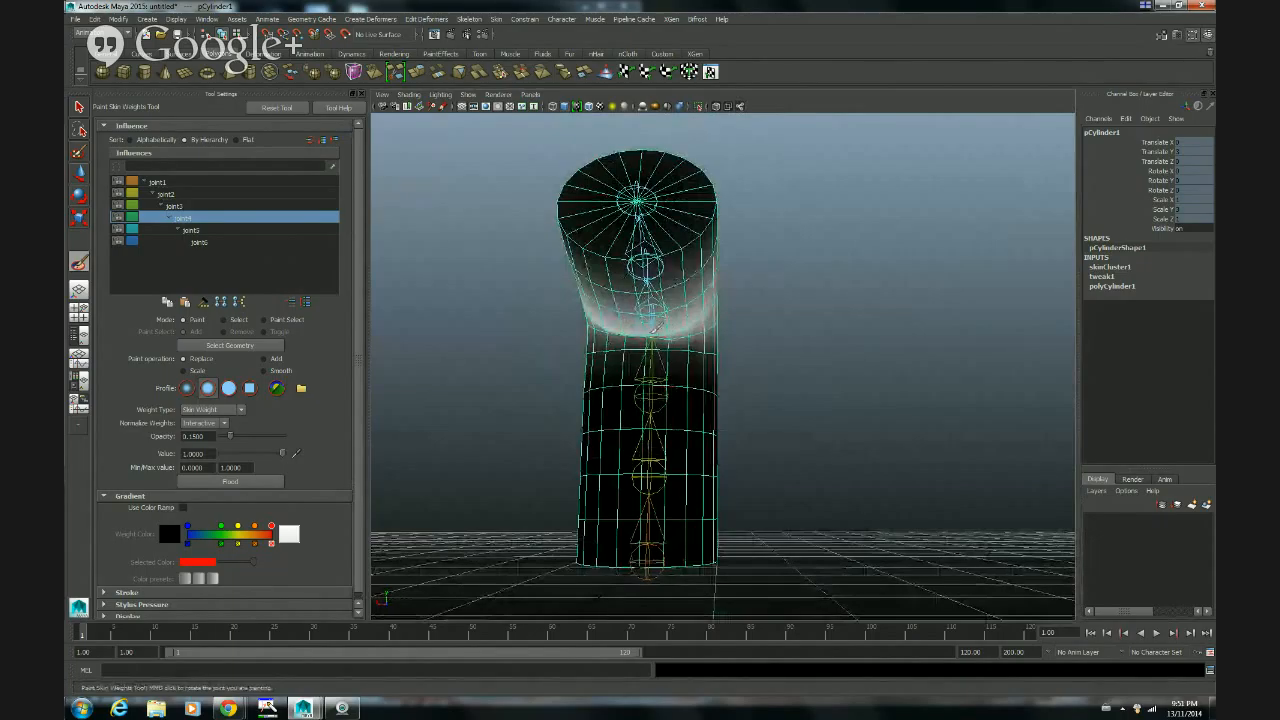
alt+drag(662, 327, 760, 354)
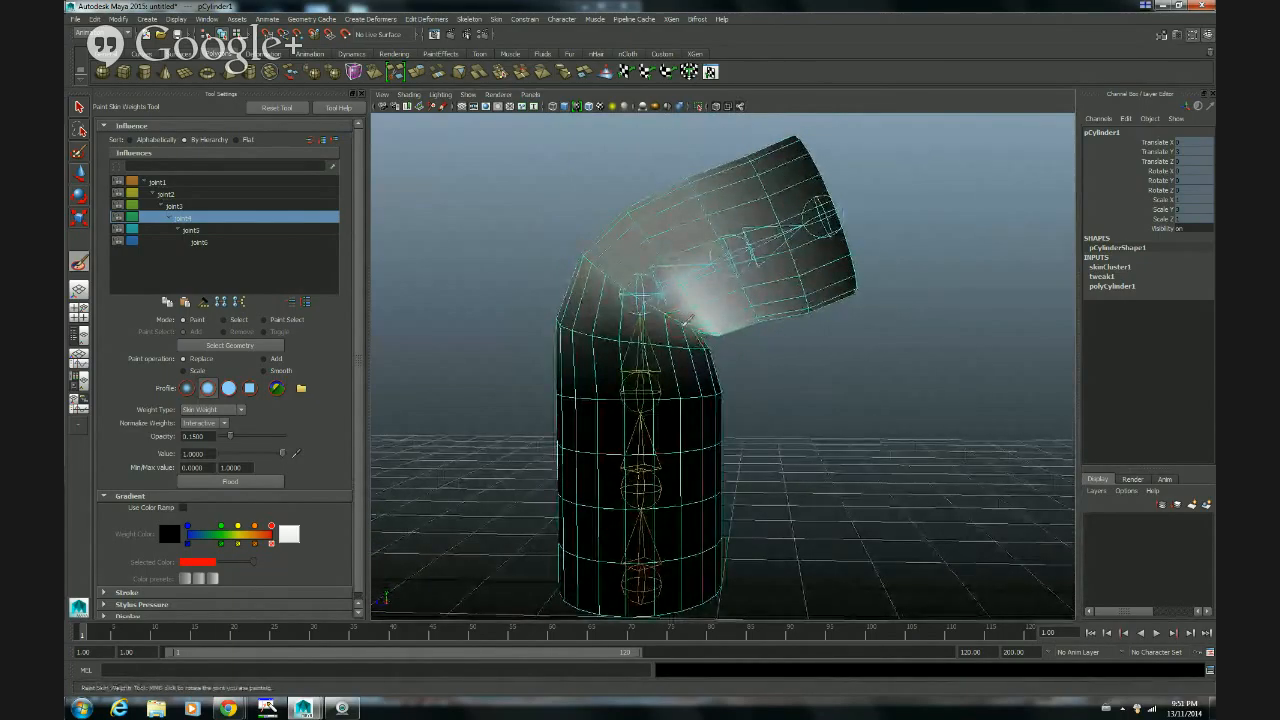
alt+drag(764, 357, 706, 304)
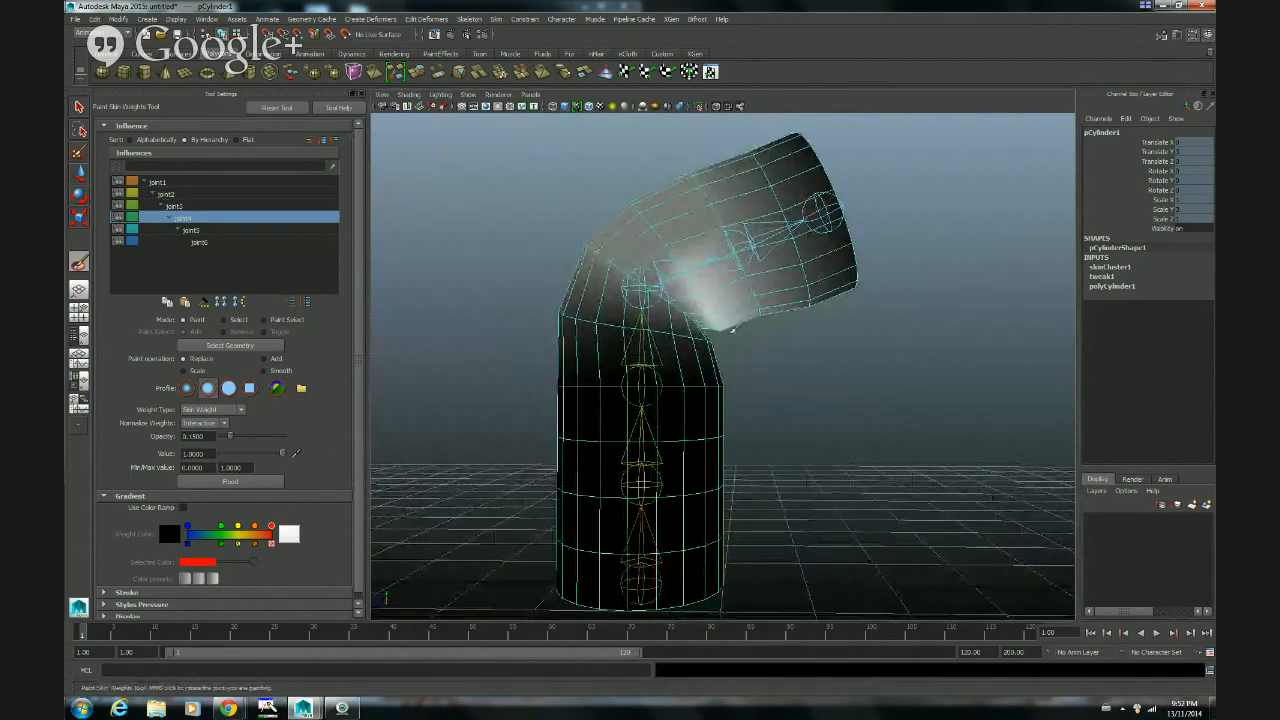
Step: Extend the fourth joint's full weights around the inner side to the next edge ring above the bend
alt+drag(753, 348, 650, 328)
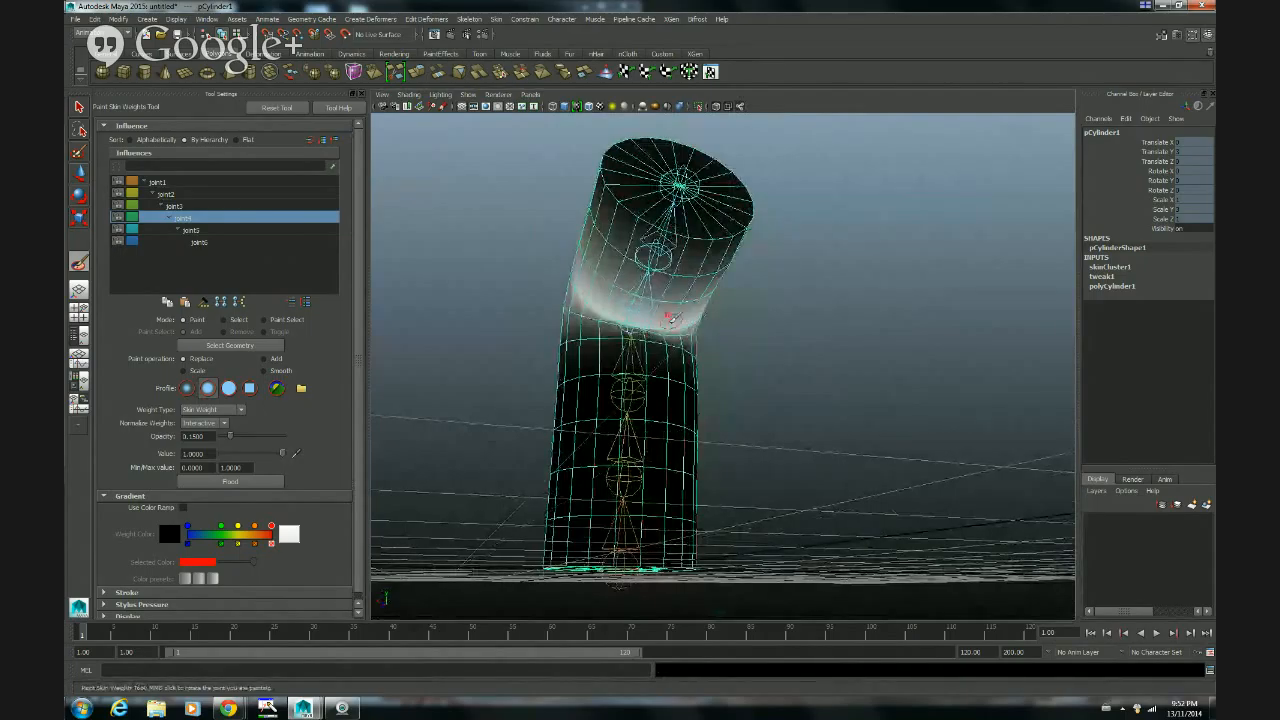
alt+drag(648, 318, 737, 323)
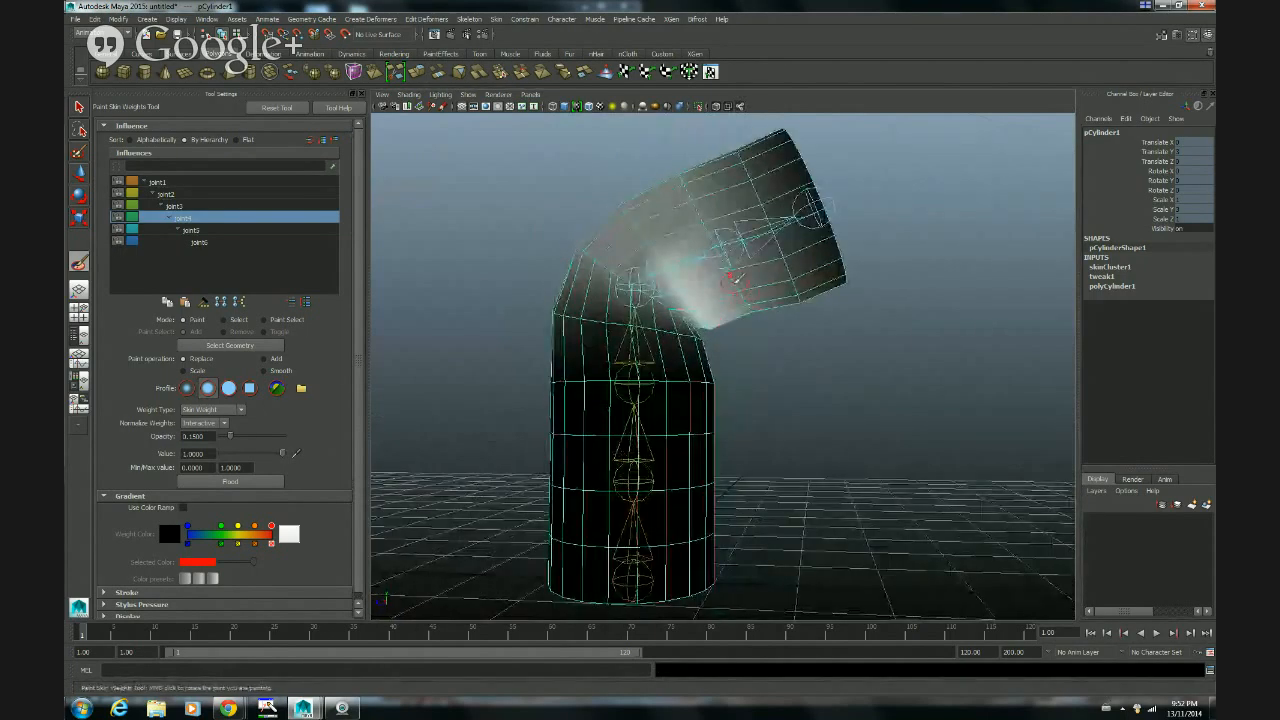
drag(718, 248, 759, 312)
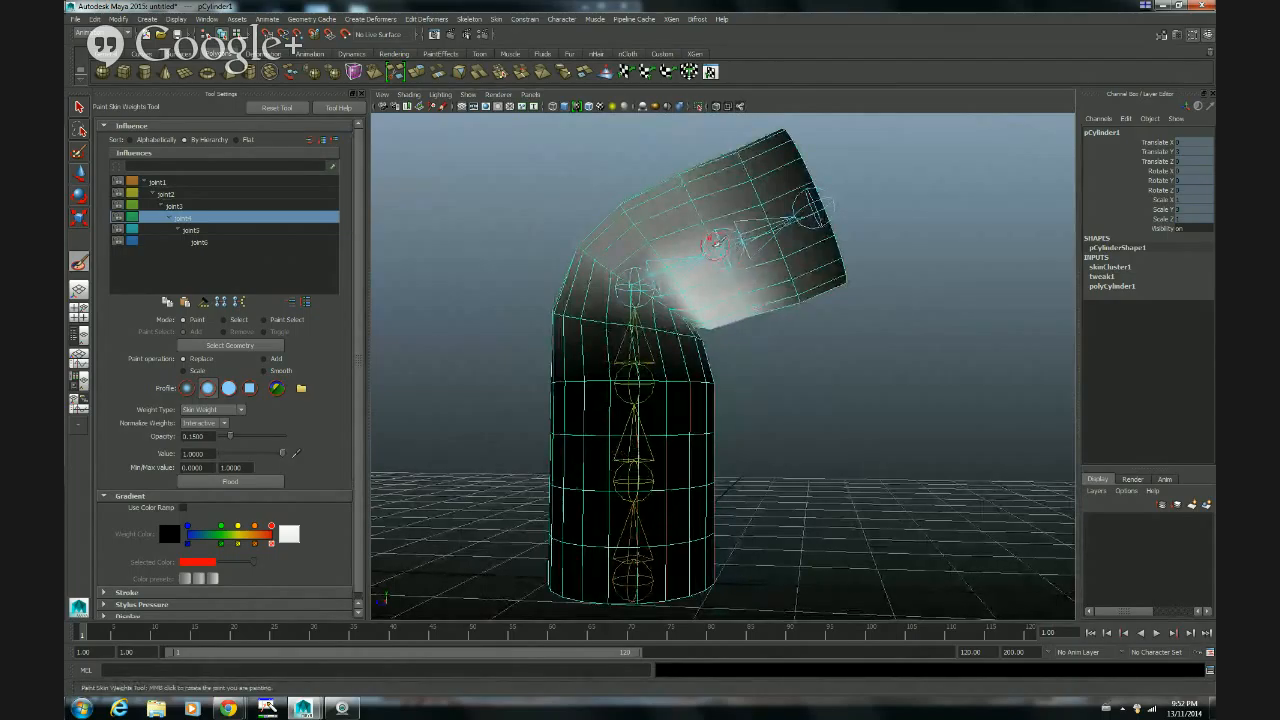
mouse_move(718, 248)
mouse_down()
mouse_move(758, 316)
mouse_move(703, 314)
mouse_move(656, 289)
mouse_up()
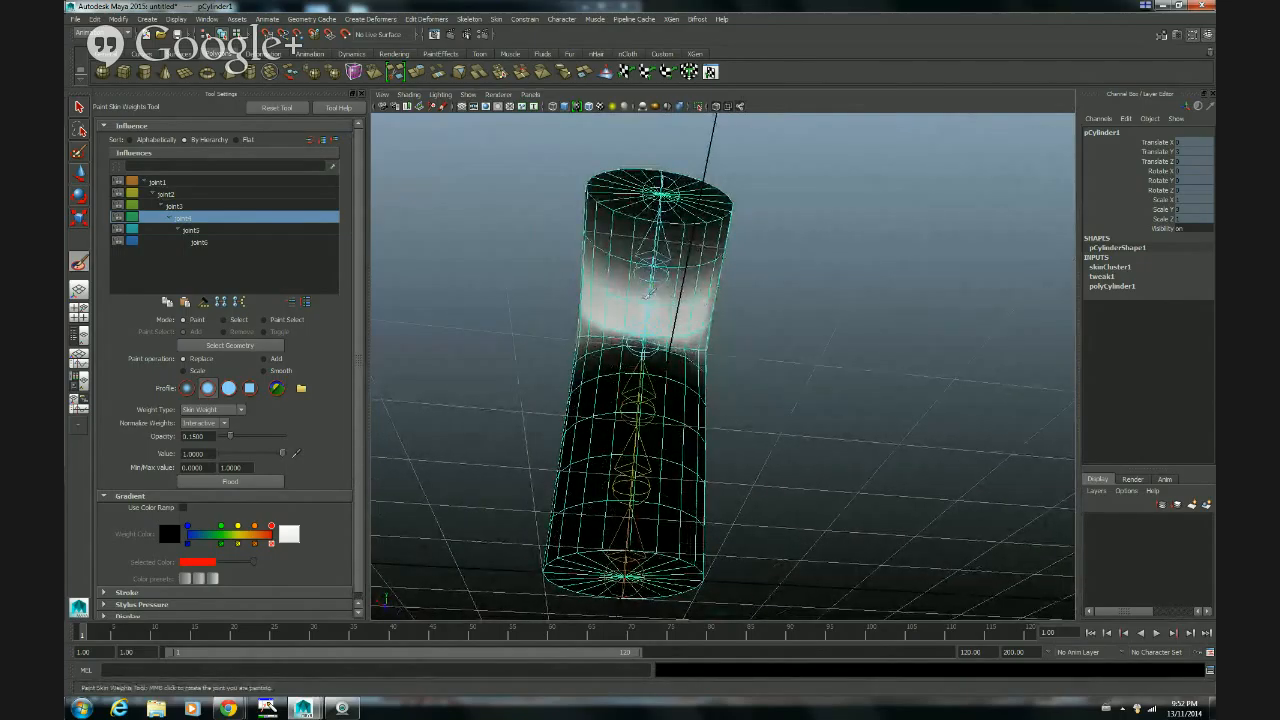
mouse_move(650, 295)
alt+mouse_down()
mouse_move(748, 330)
mouse_move(700, 295)
mouse_move(766, 305)
alt+mouse_up()
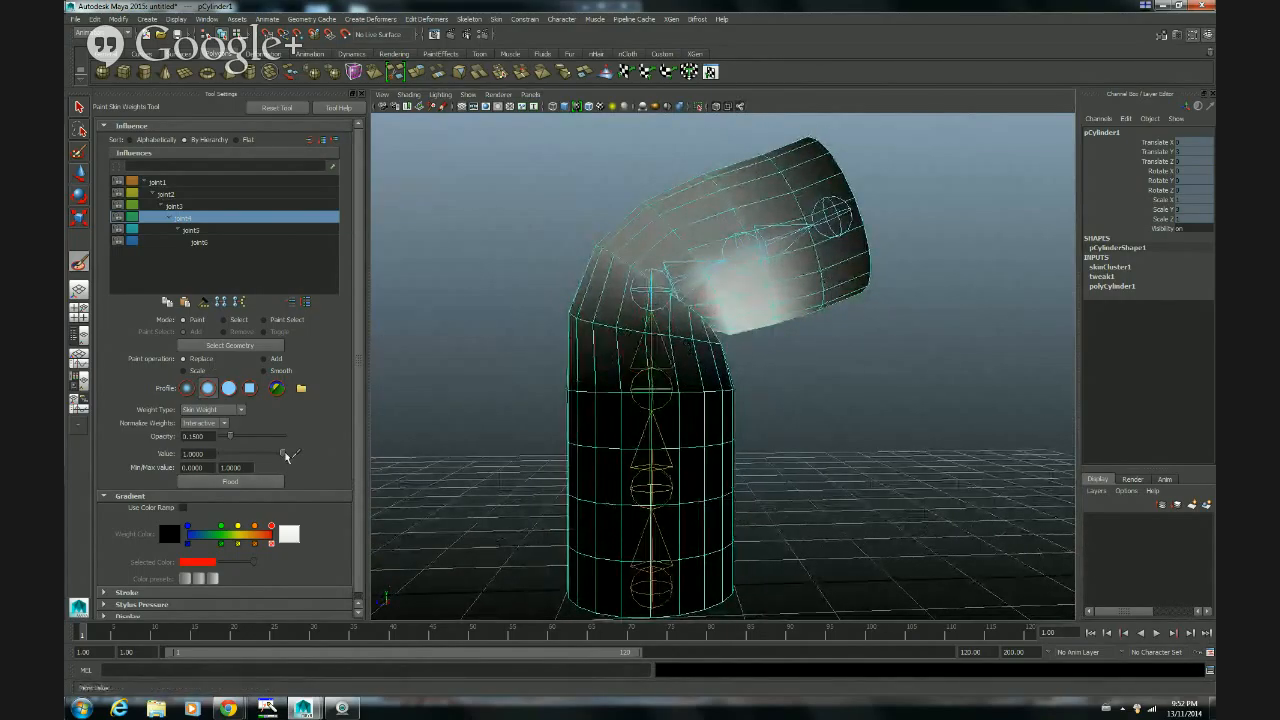
Step: Set the brush value to 0 and paint out the fourth joint's weights around the ring below the crease
drag(283, 453, 212, 456)
drag(620, 318, 730, 339)
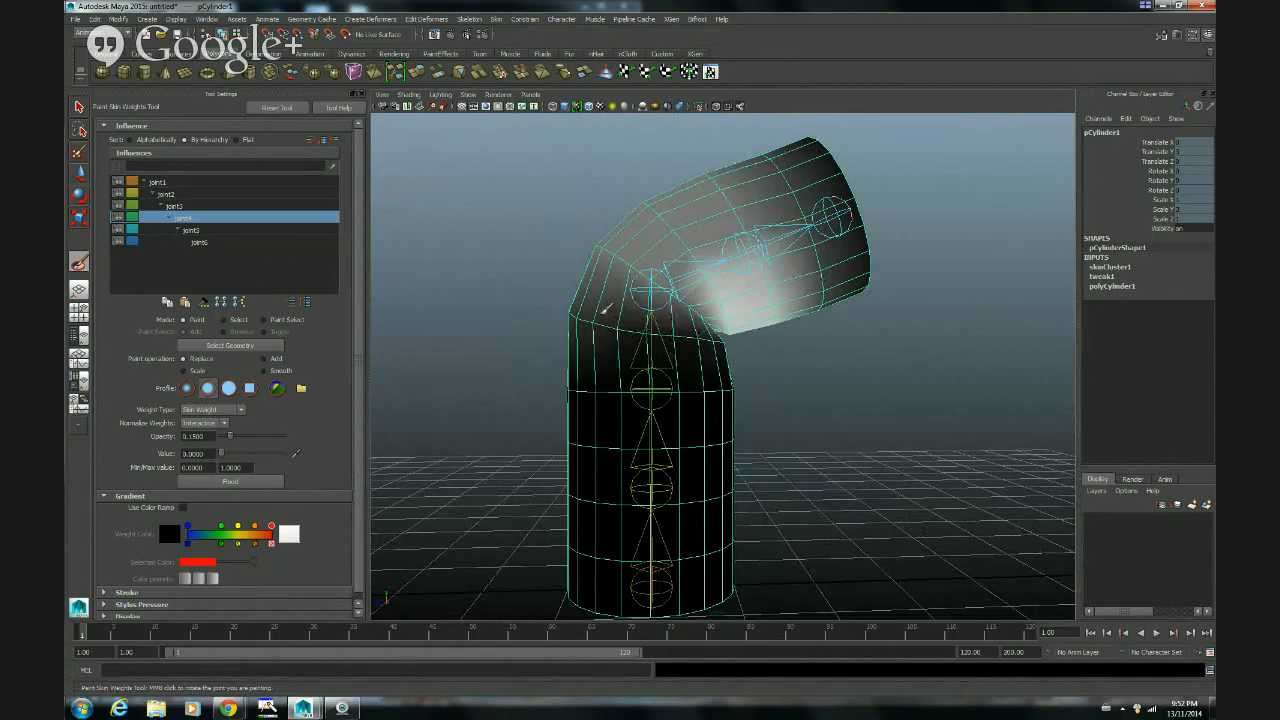
alt+drag(706, 369, 640, 352)
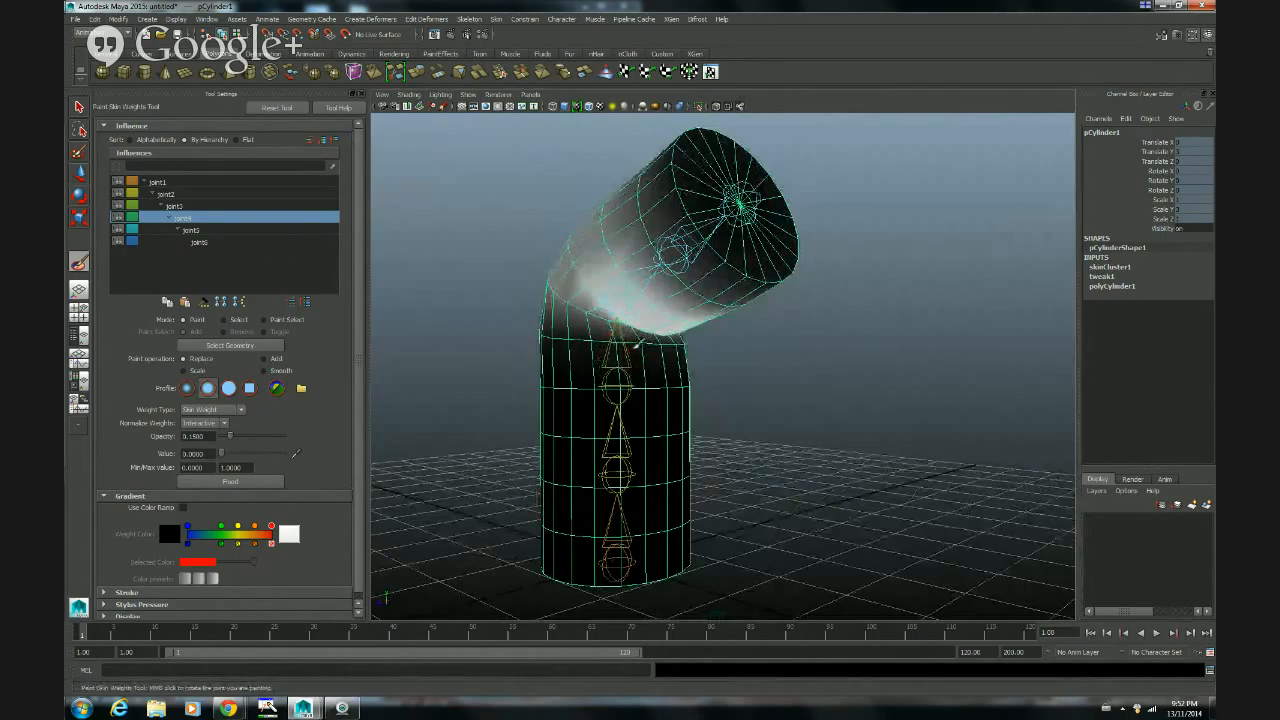
mouse_move(678, 343)
alt+mouse_down()
mouse_move(677, 371)
mouse_move(652, 344)
alt+mouse_up()
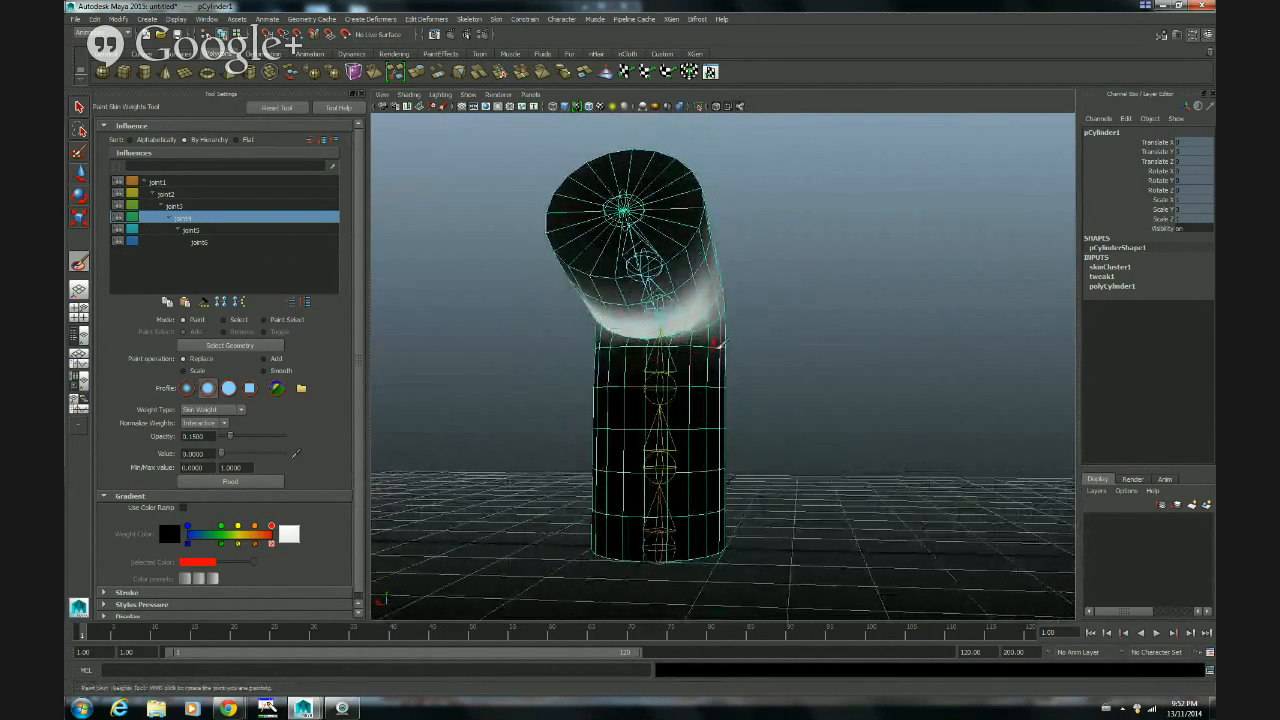
alt+drag(717, 343, 608, 341)
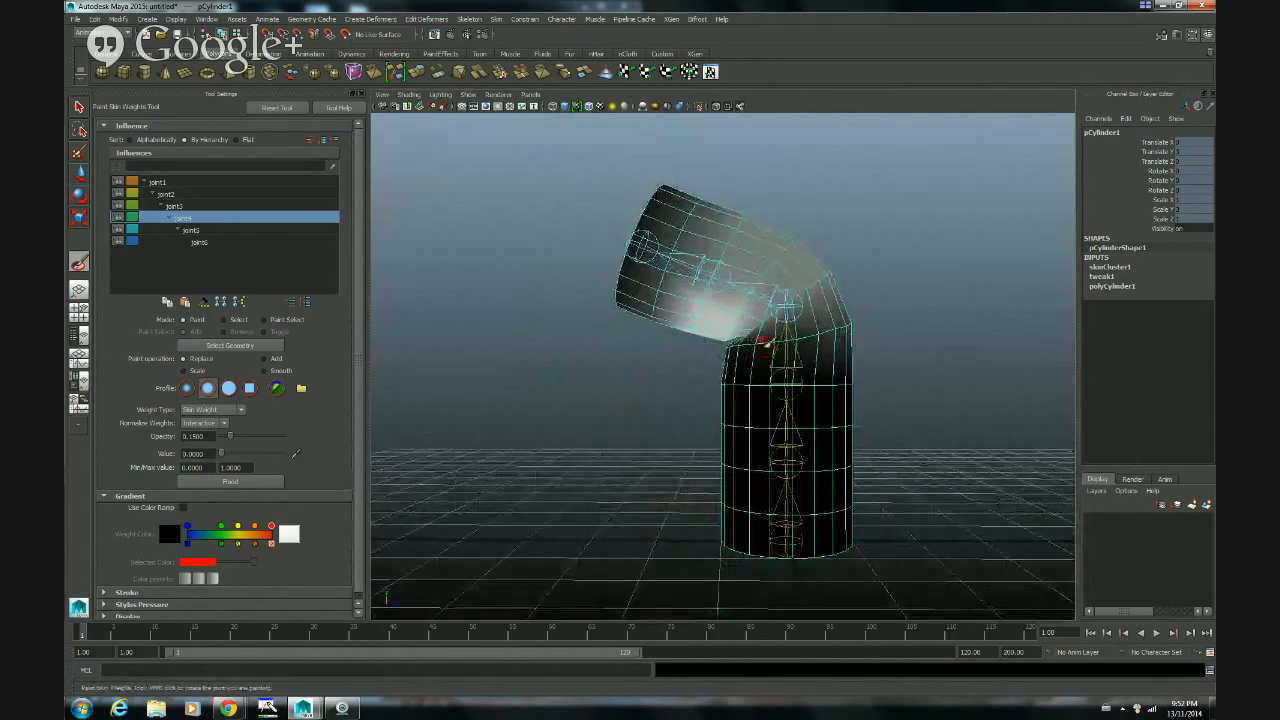
alt+drag(766, 342, 814, 386)
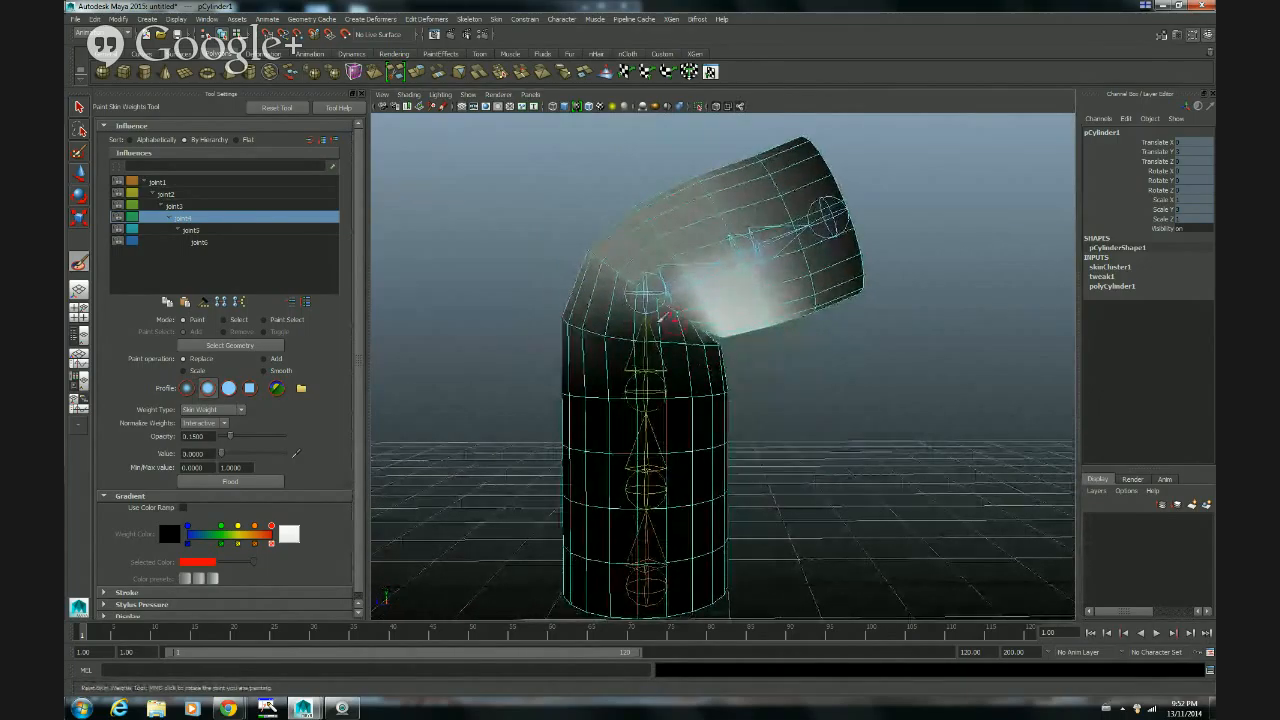
Step: Set the brush value back to 1 and strengthen the fourth joint's weights at the side of the inner bend
drag(221, 454, 348, 458)
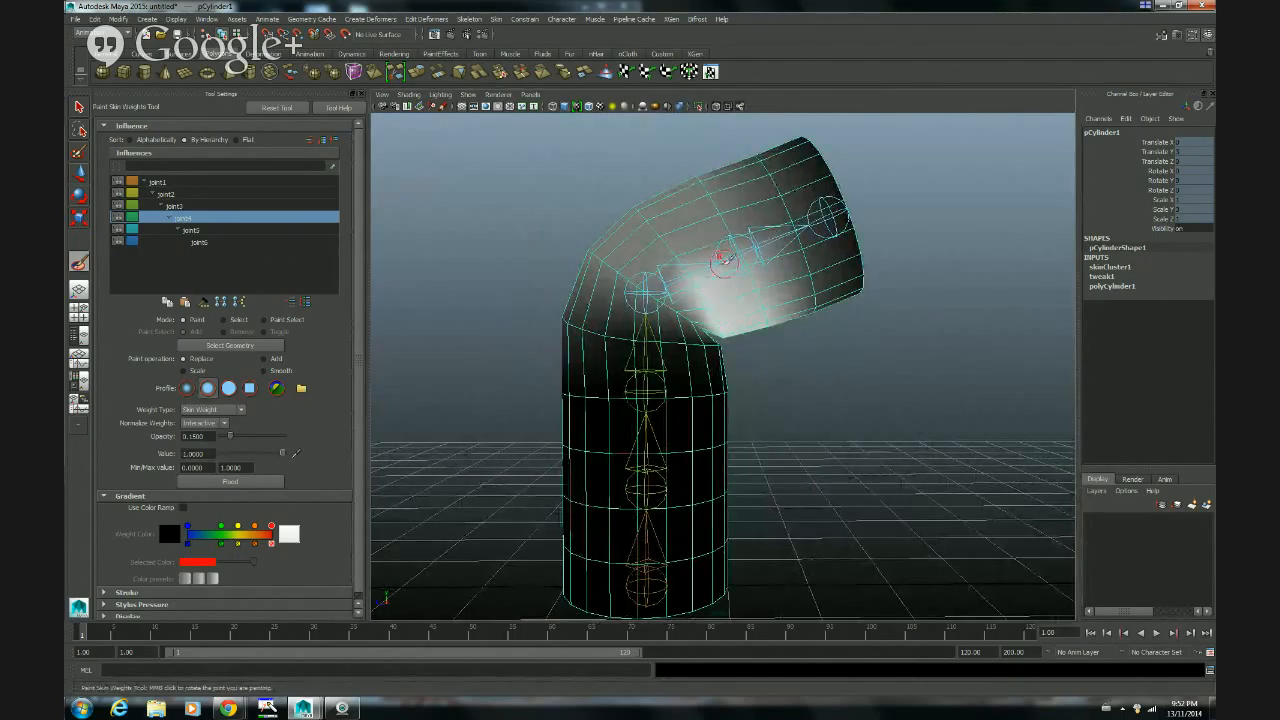
mouse_move(722, 260)
mouse_down()
mouse_move(760, 300)
mouse_move(776, 344)
mouse_move(729, 357)
mouse_move(574, 354)
mouse_move(742, 298)
mouse_move(707, 330)
mouse_move(751, 289)
mouse_move(745, 273)
mouse_move(748, 305)
mouse_move(700, 284)
mouse_move(693, 300)
mouse_move(708, 283)
mouse_up()
alt+drag(663, 330, 768, 374)
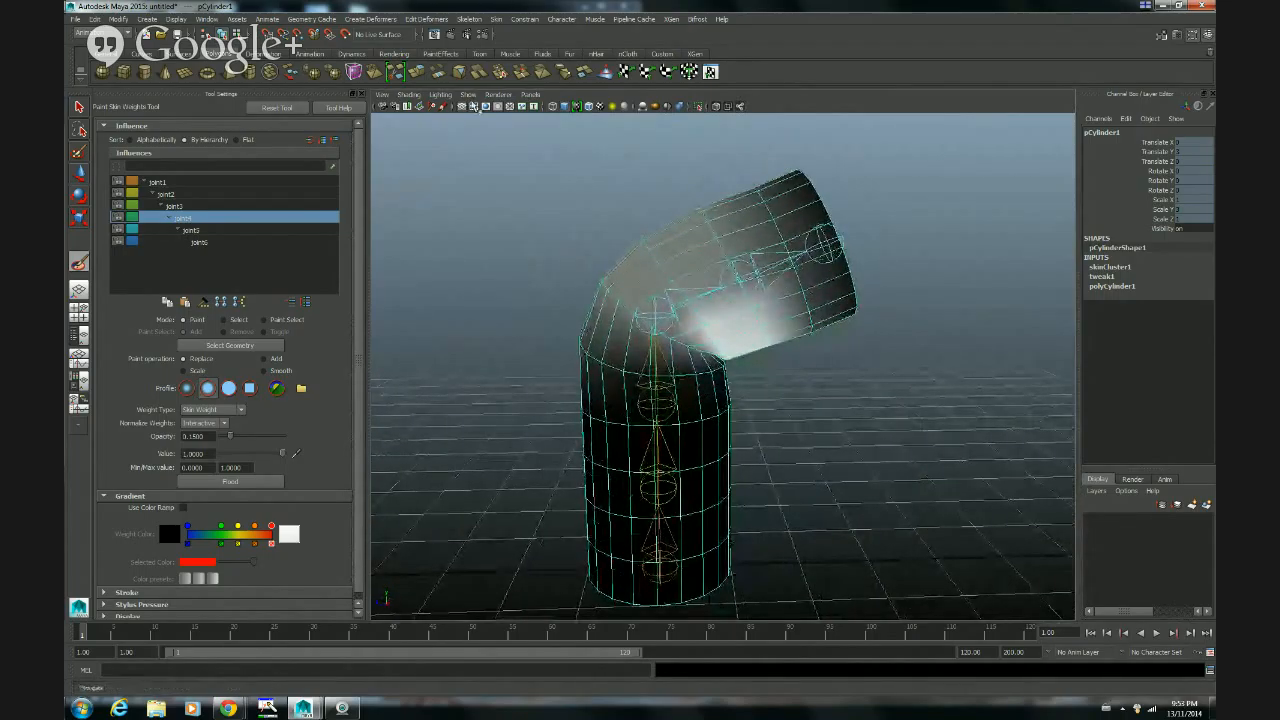
Step: Hide the joints in the viewport and view the whole bent cylinder
click(466, 96)
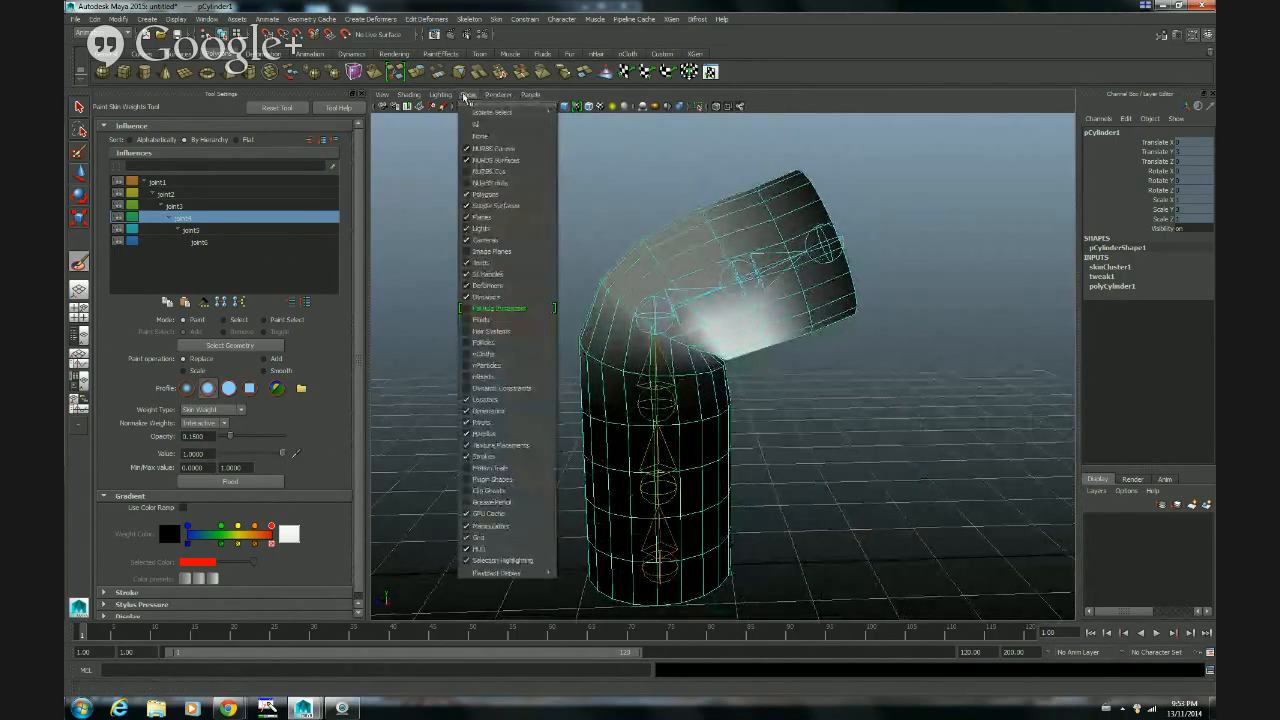
click(478, 256)
alt+drag(563, 265, 578, 275)
alt+right_drag(849, 364, 716, 364)
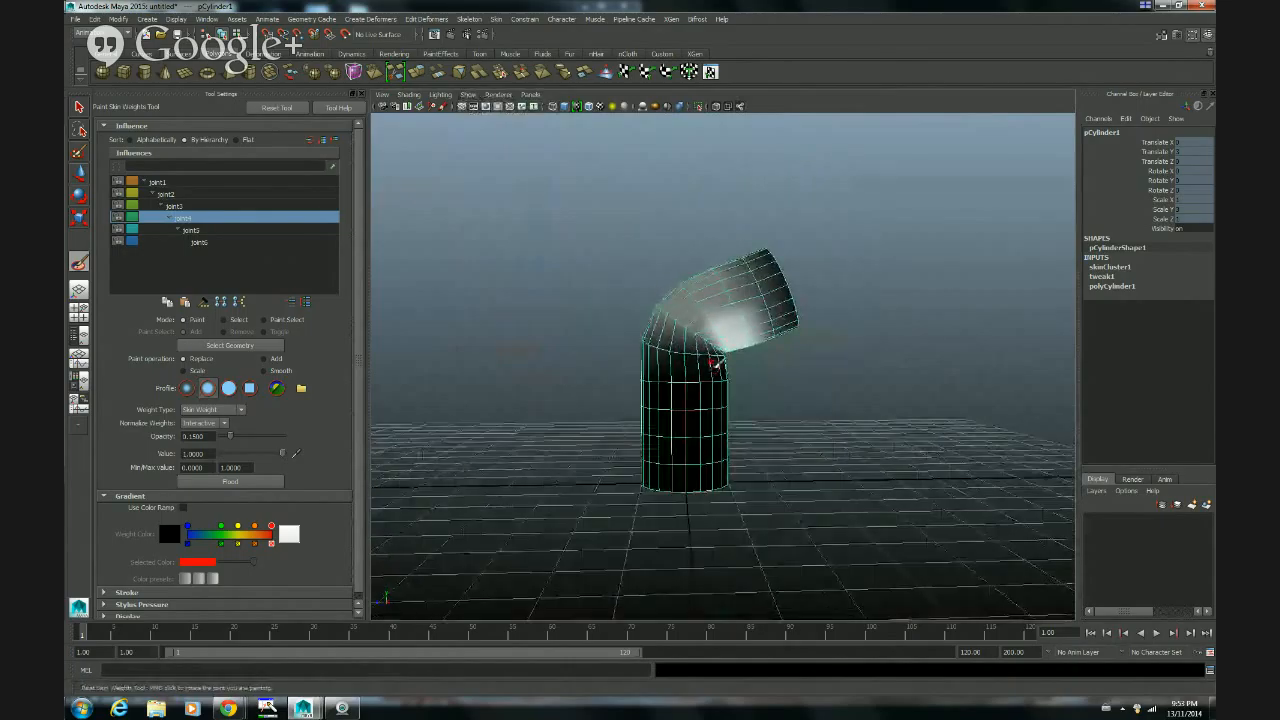
alt+drag(716, 364, 690, 368)
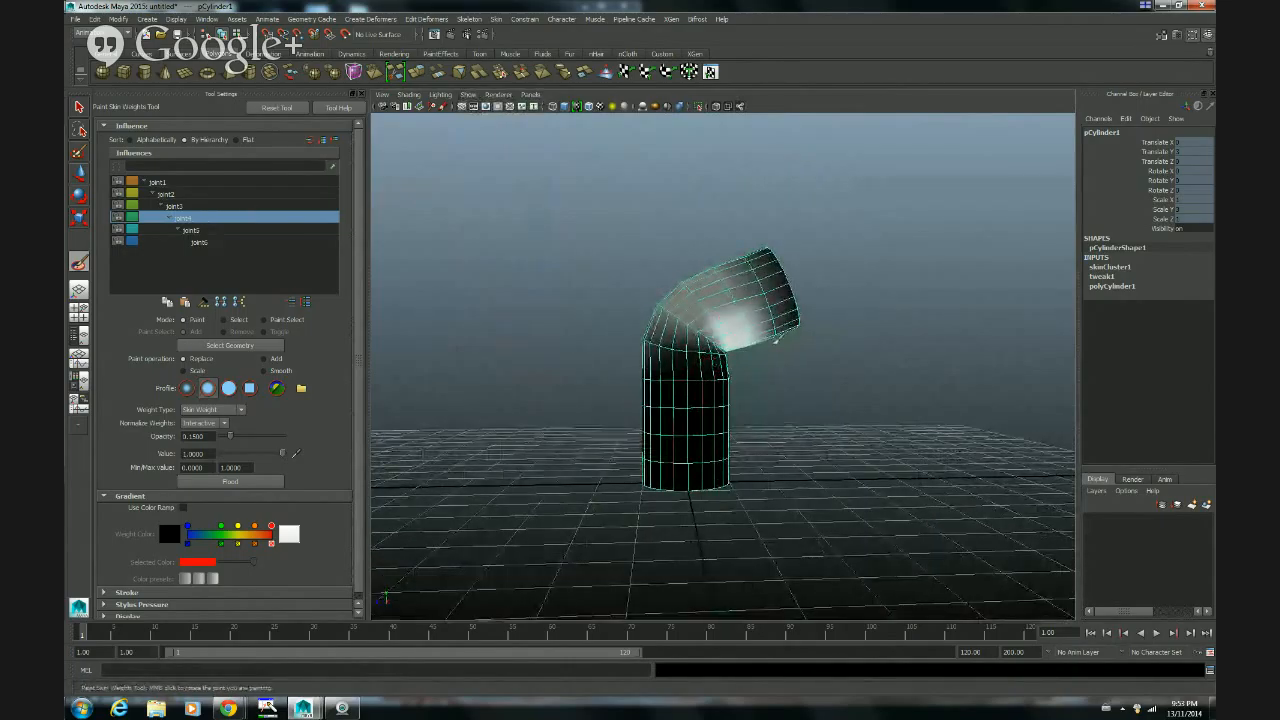
Step: Rotate the fourth joint further to test the inner bend up close, and return to painting its weights
middle_click(750, 345)
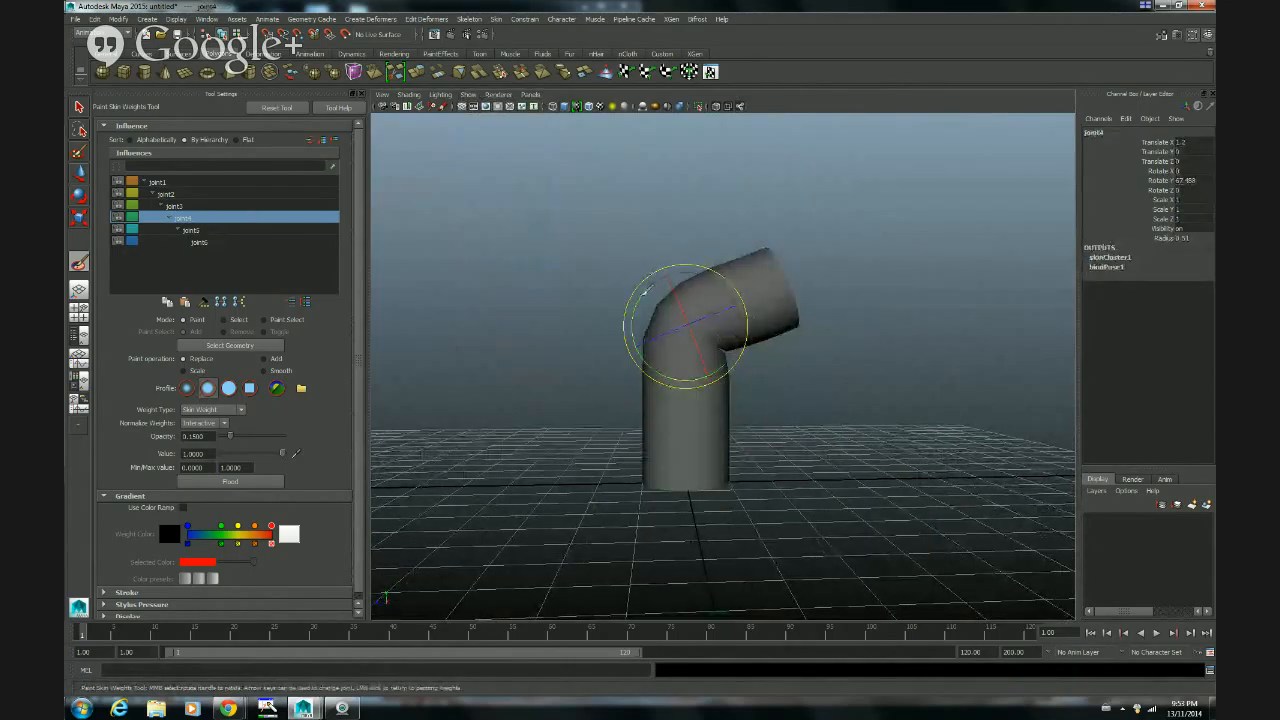
middle_drag(718, 336, 648, 324)
alt+right_drag(631, 403, 868, 338)
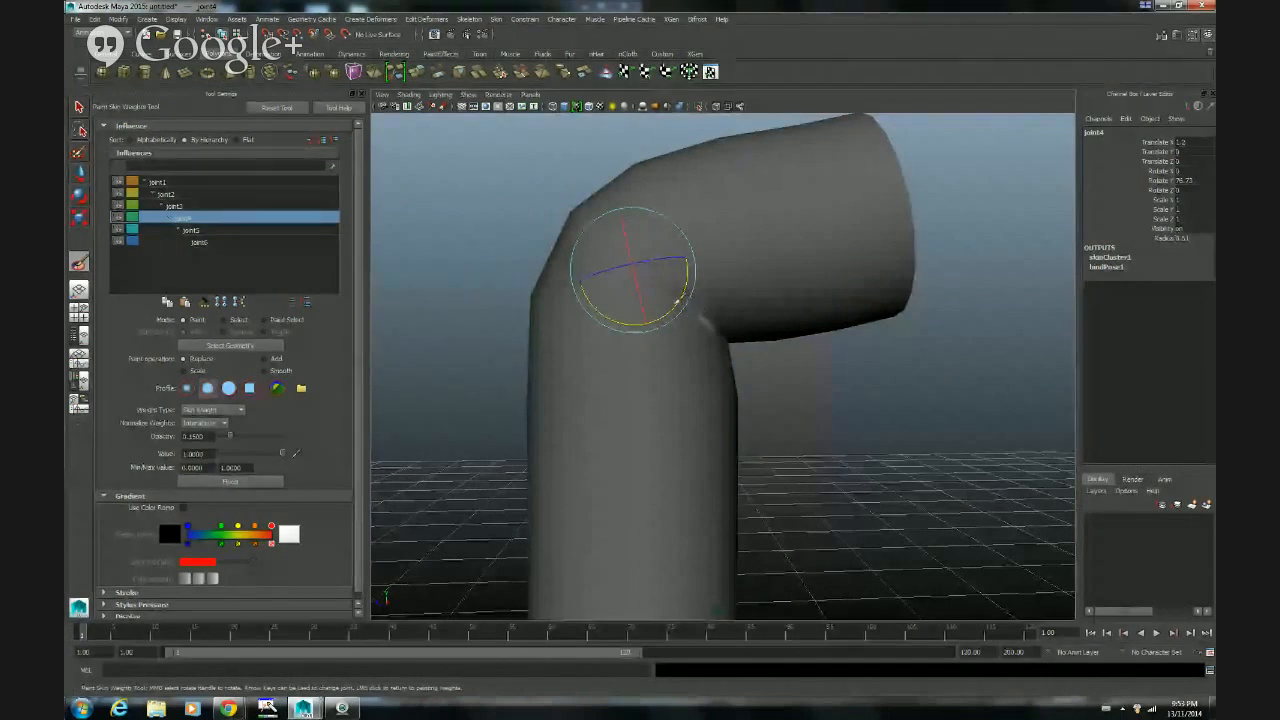
alt+drag(783, 357, 685, 367)
alt+right_drag(685, 367, 676, 364)
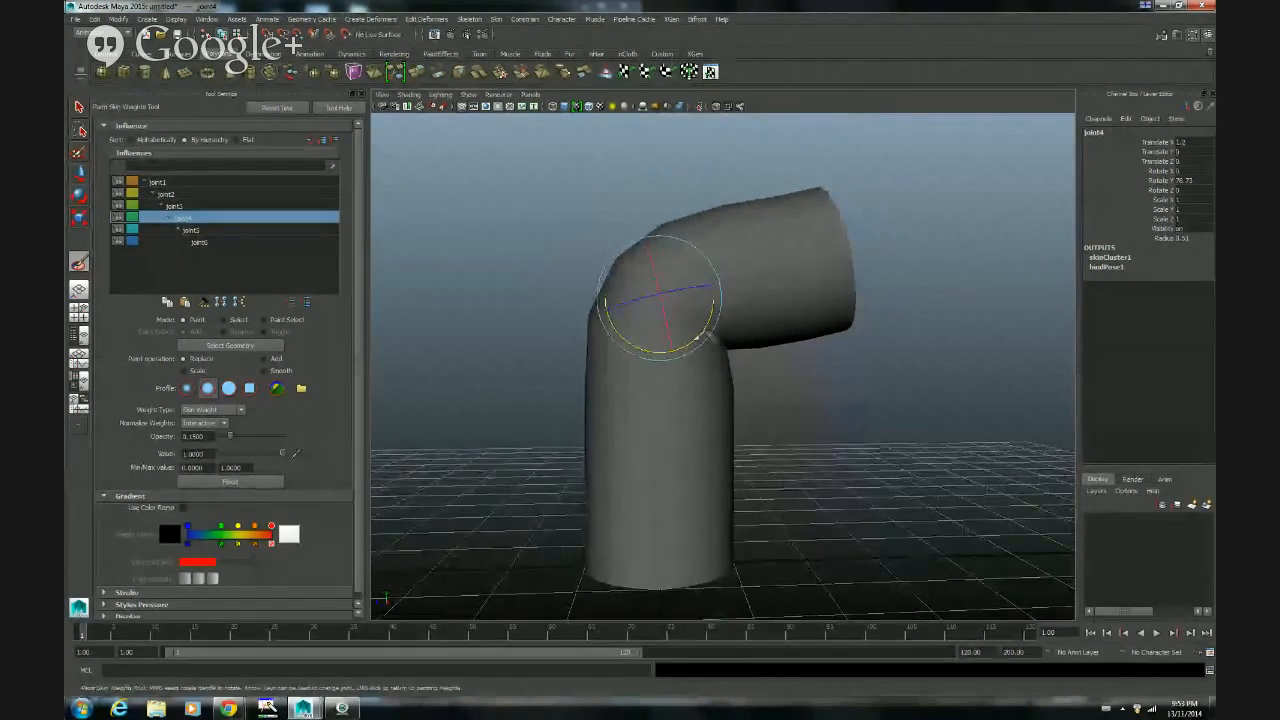
click(717, 310)
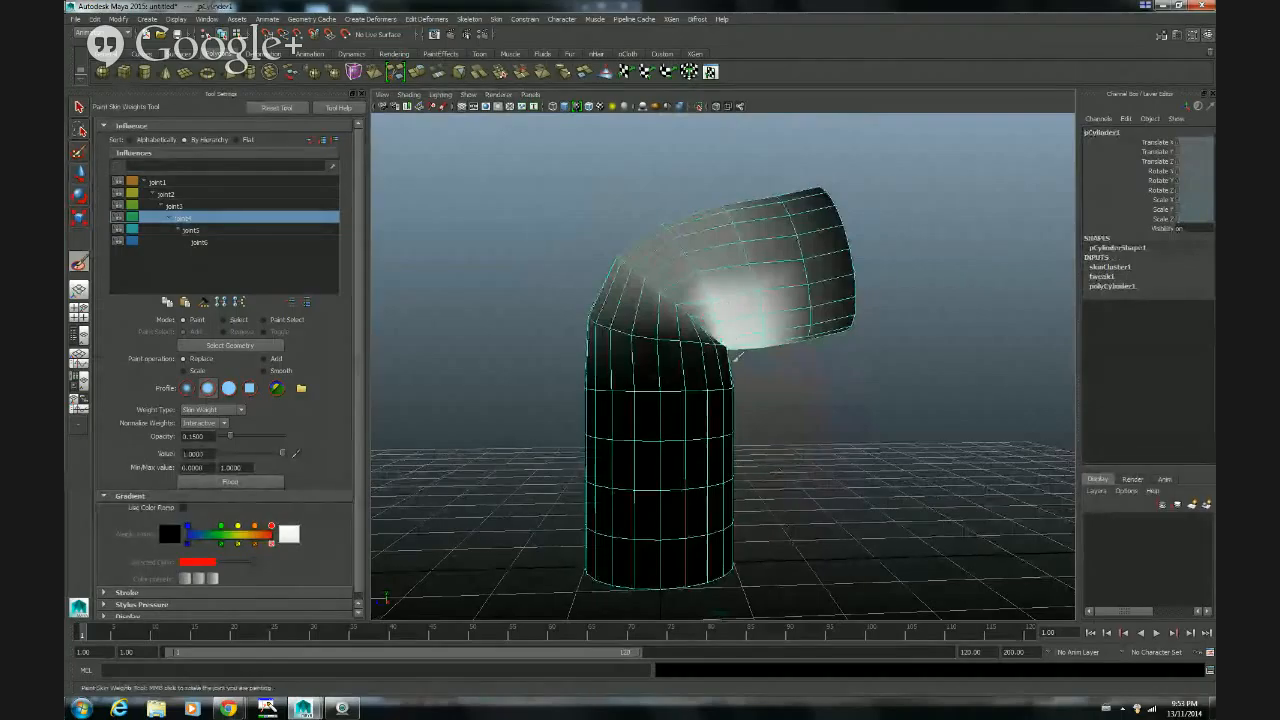
mouse_move(728, 314)
alt+mouse_down()
mouse_move(814, 380)
mouse_move(549, 377)
mouse_move(823, 377)
mouse_move(783, 406)
mouse_move(787, 394)
mouse_move(845, 398)
mouse_move(740, 410)
mouse_move(814, 400)
mouse_move(777, 393)
alt+mouse_up()
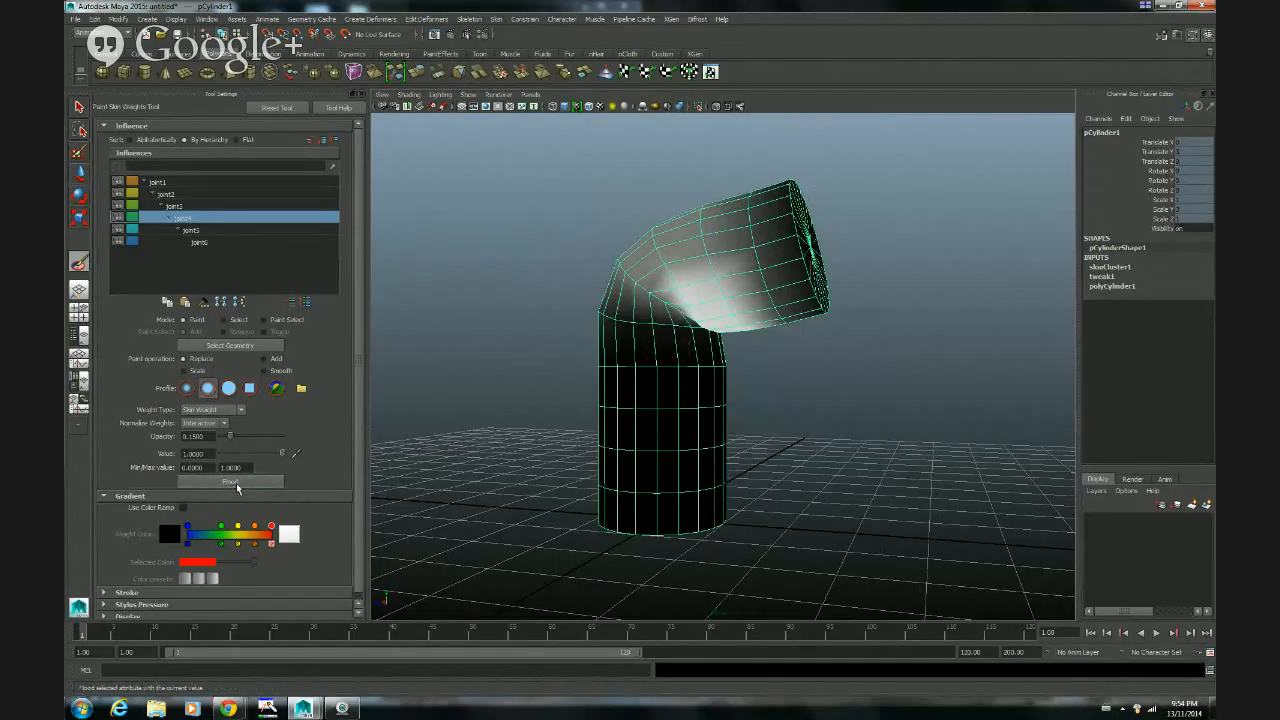
Step: Flood the entire cylinder with the fourth joint's influence at value 1 repeatedly until the mesh is fully white
drag(282, 453, 213, 462)
click(256, 482)
click(256, 482)
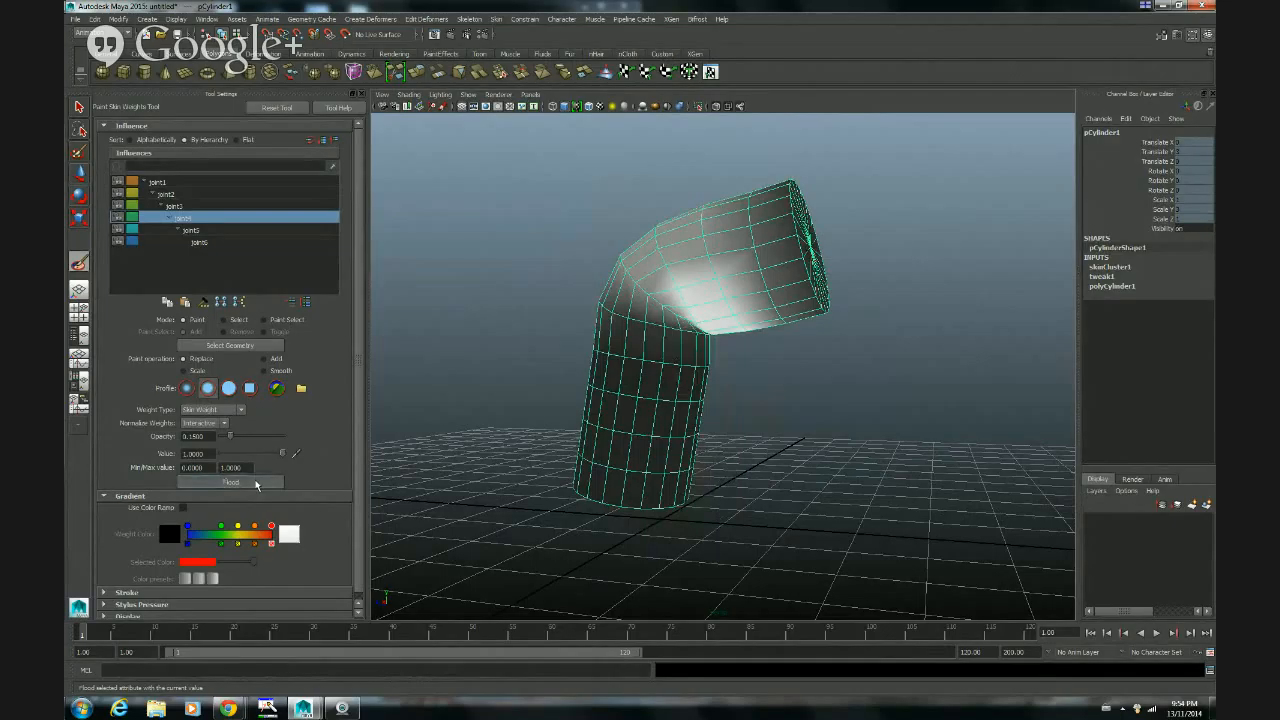
click(256, 482)
click(256, 482)
click(256, 482)
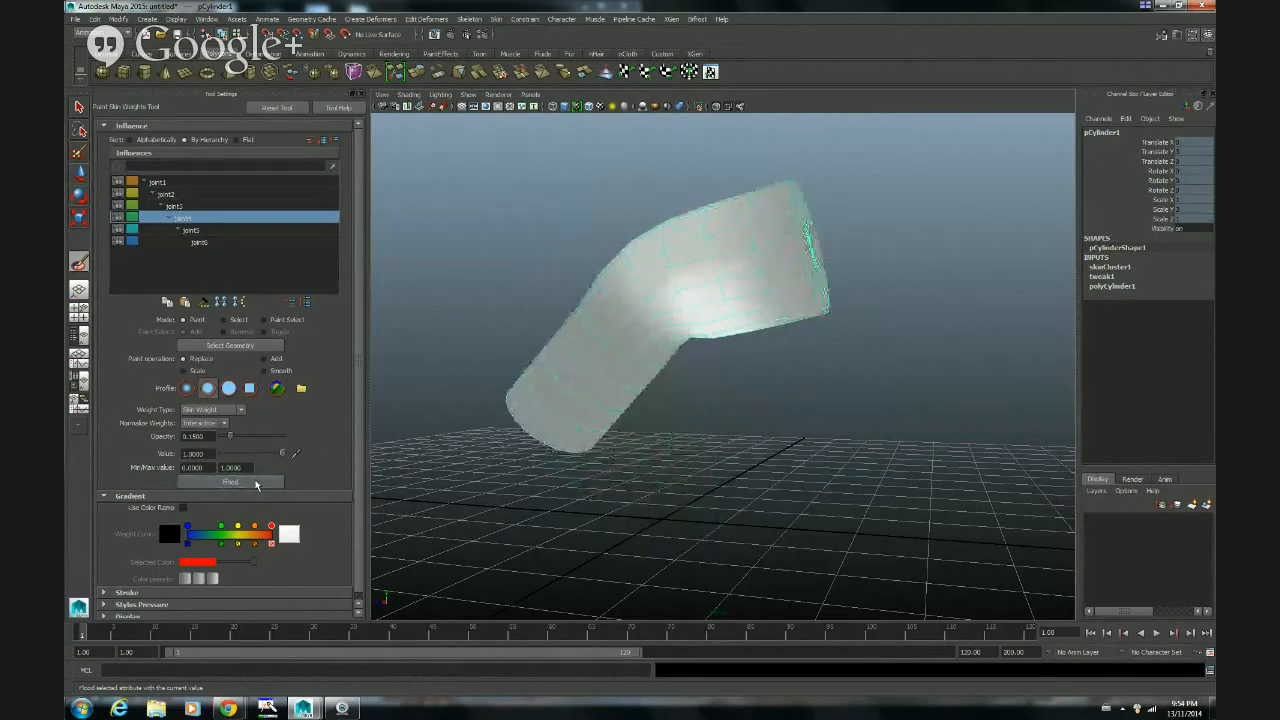
click(256, 482)
click(256, 482)
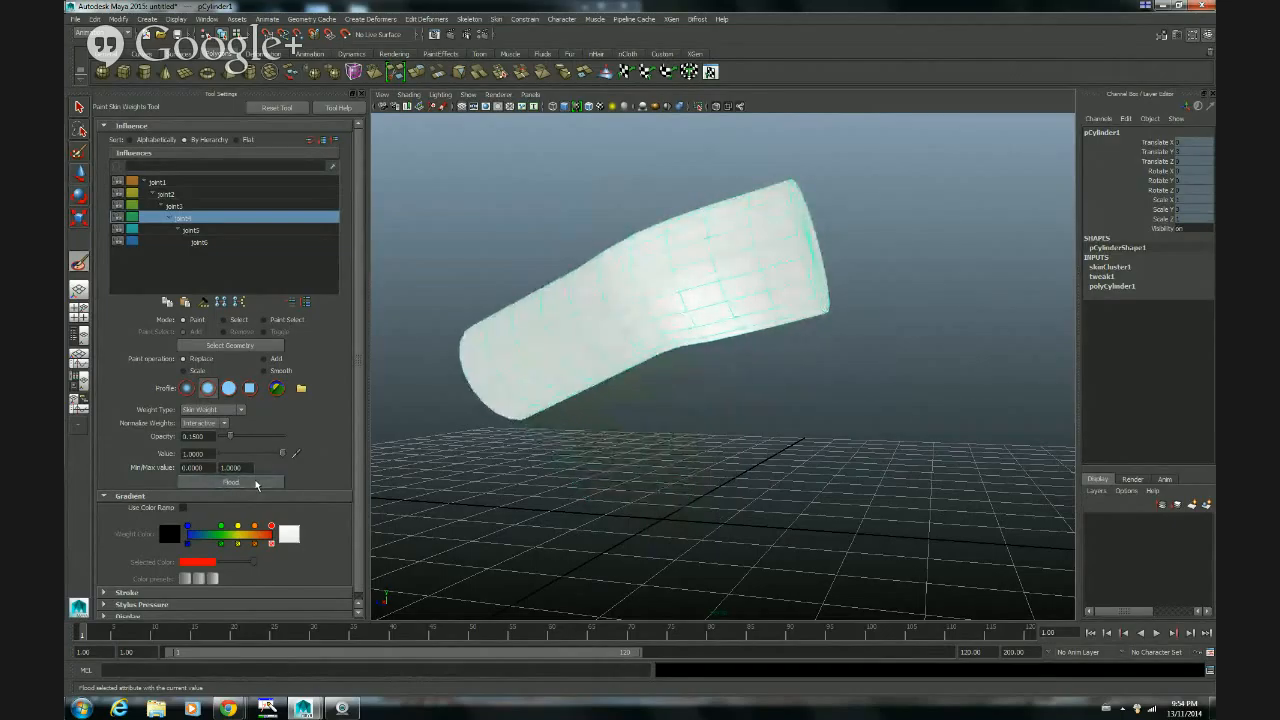
click(256, 482)
click(256, 482)
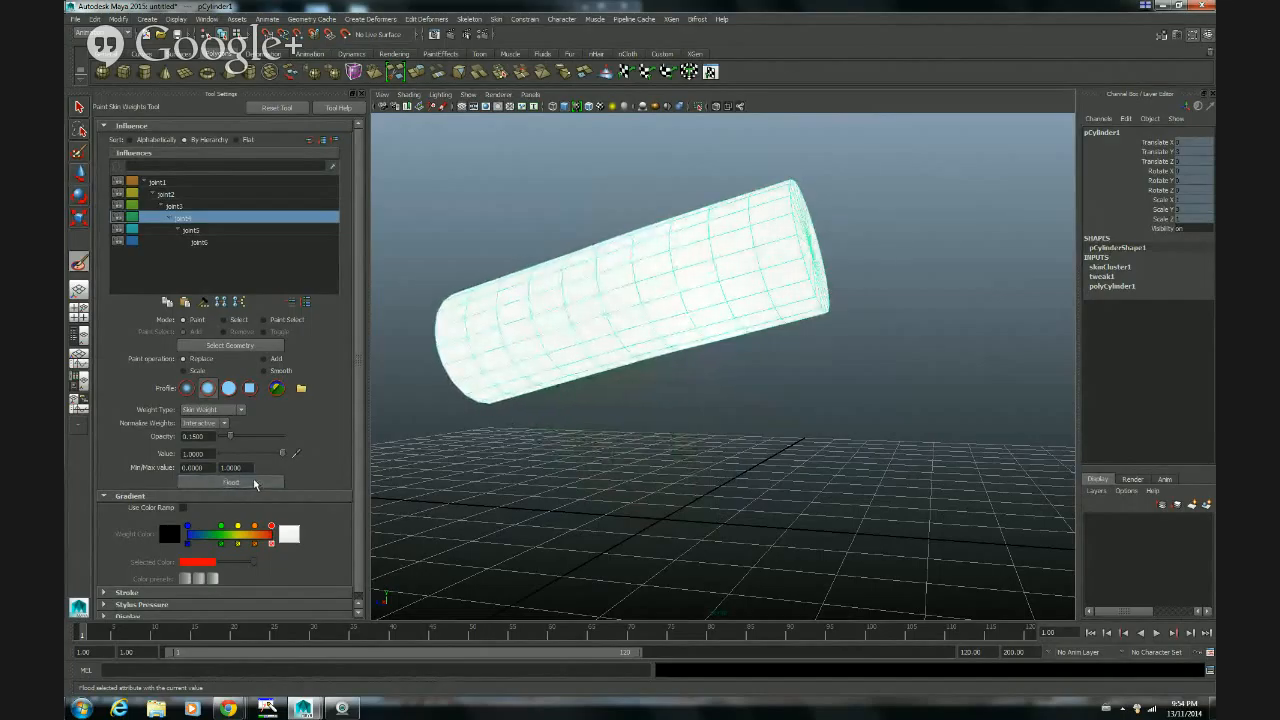
click(256, 482)
click(252, 483)
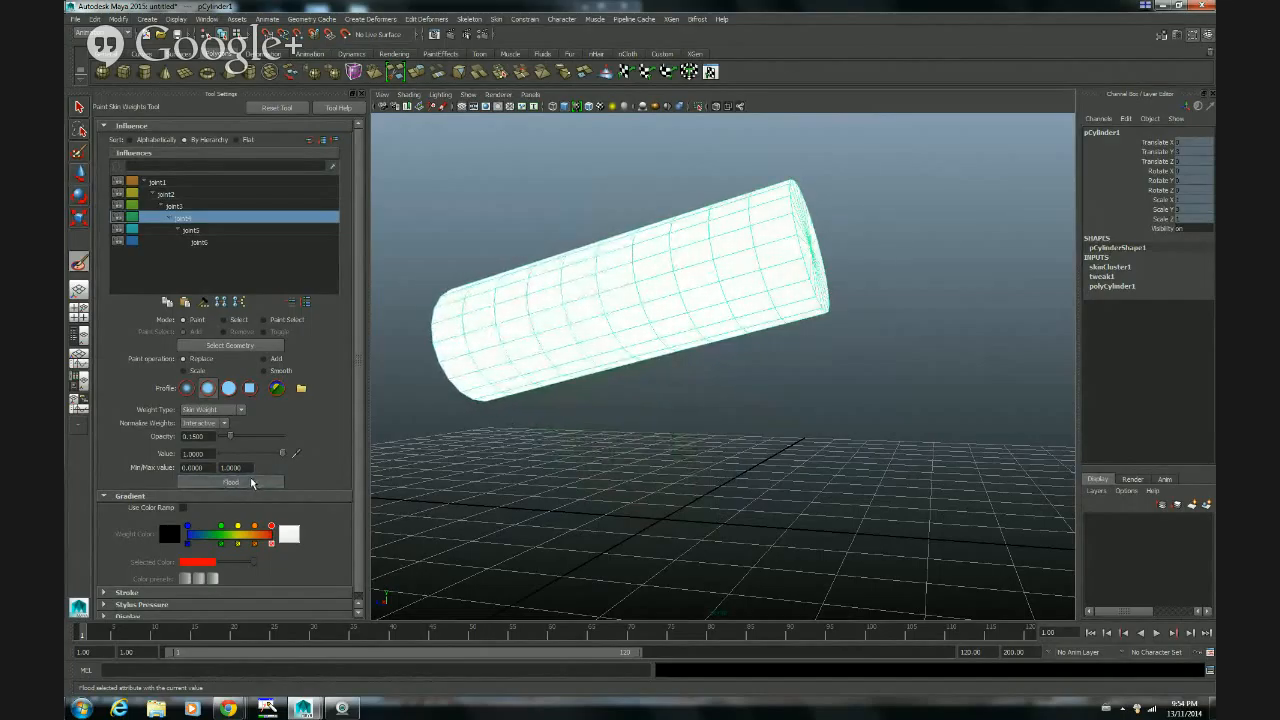
Step: Show the joints in the viewport again and view the flooded cylinder against the skeleton from the side
click(467, 94)
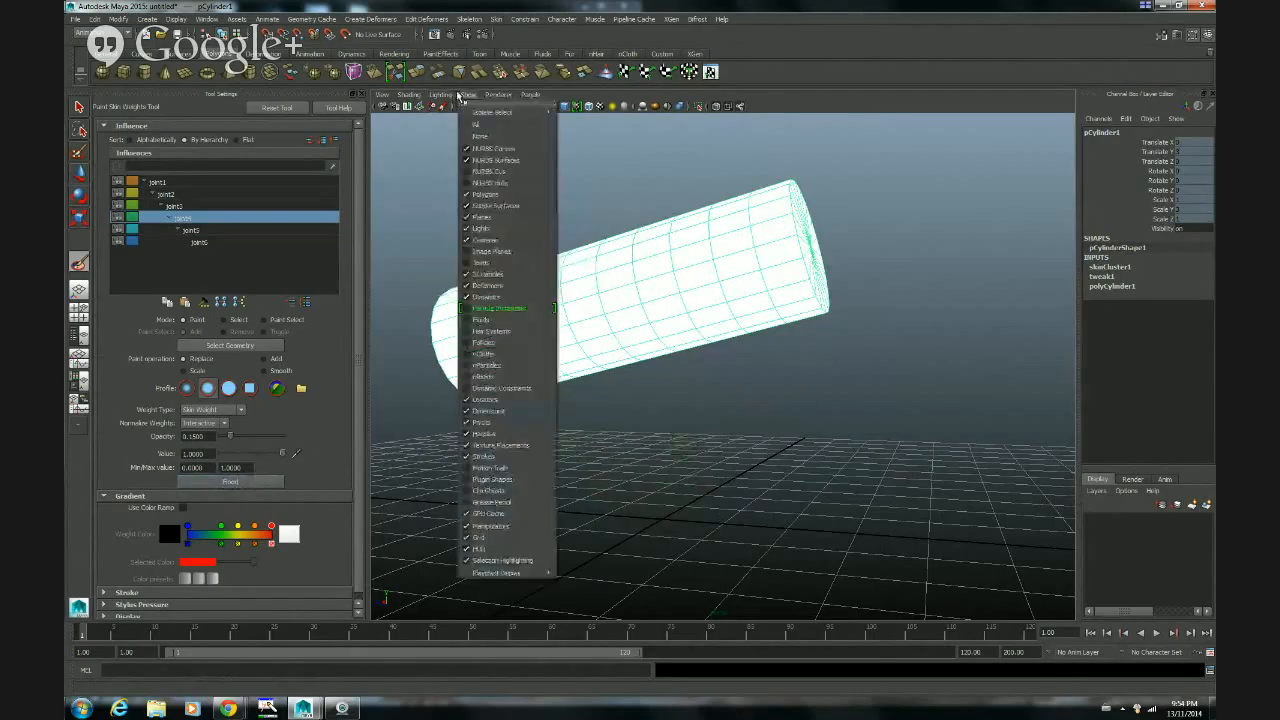
click(491, 264)
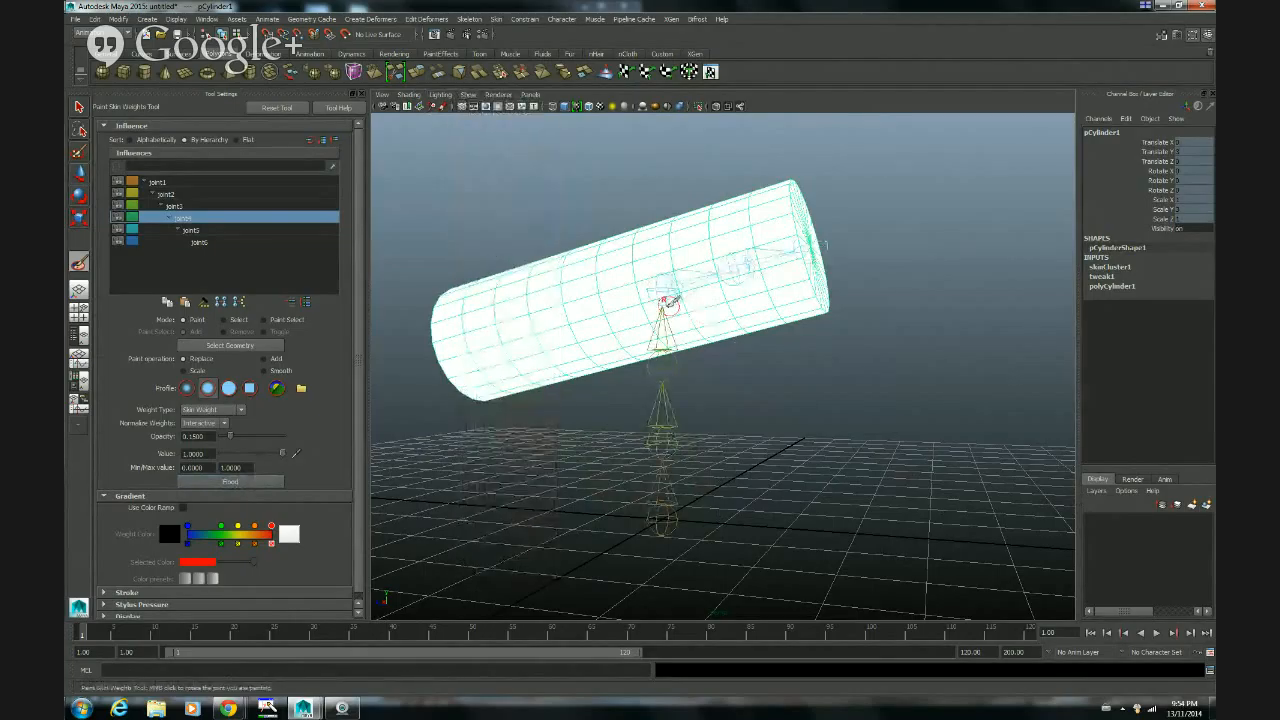
alt+drag(643, 317, 672, 318)
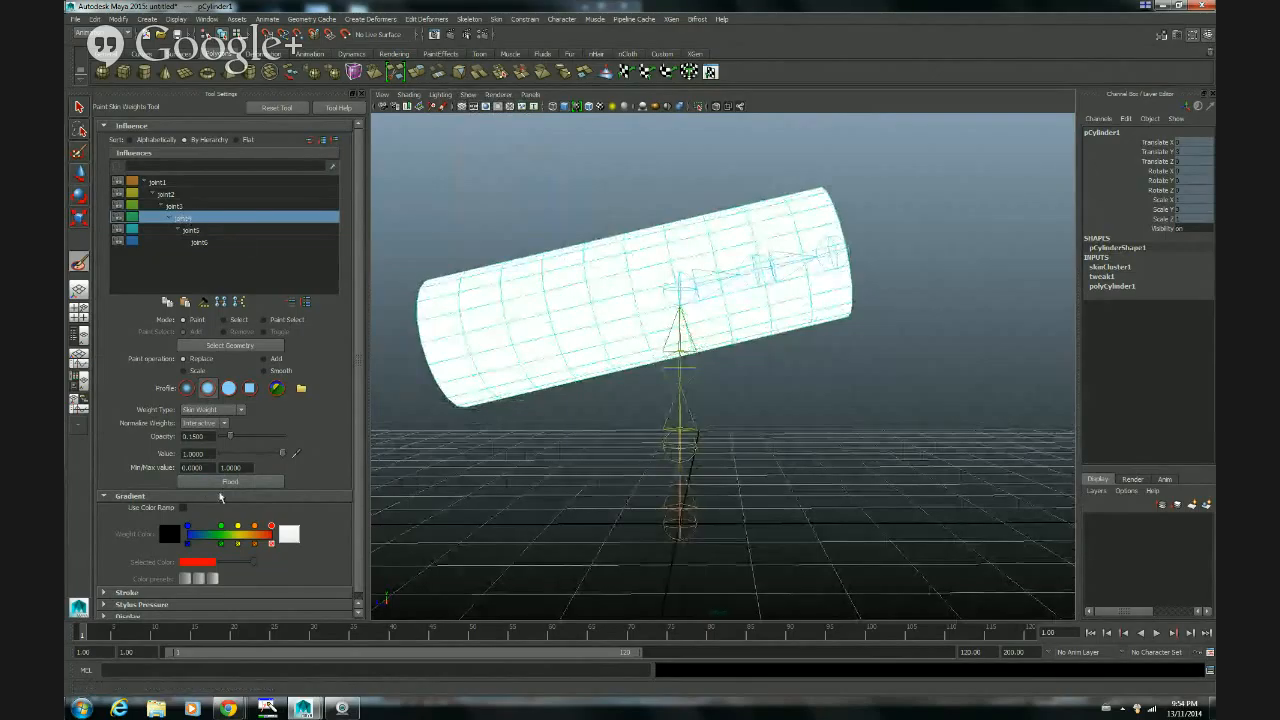
Step: Rotate the fourth joint back to about 54 degrees in Y to test how the flooded cylinder follows it
alt+drag(678, 352, 711, 364)
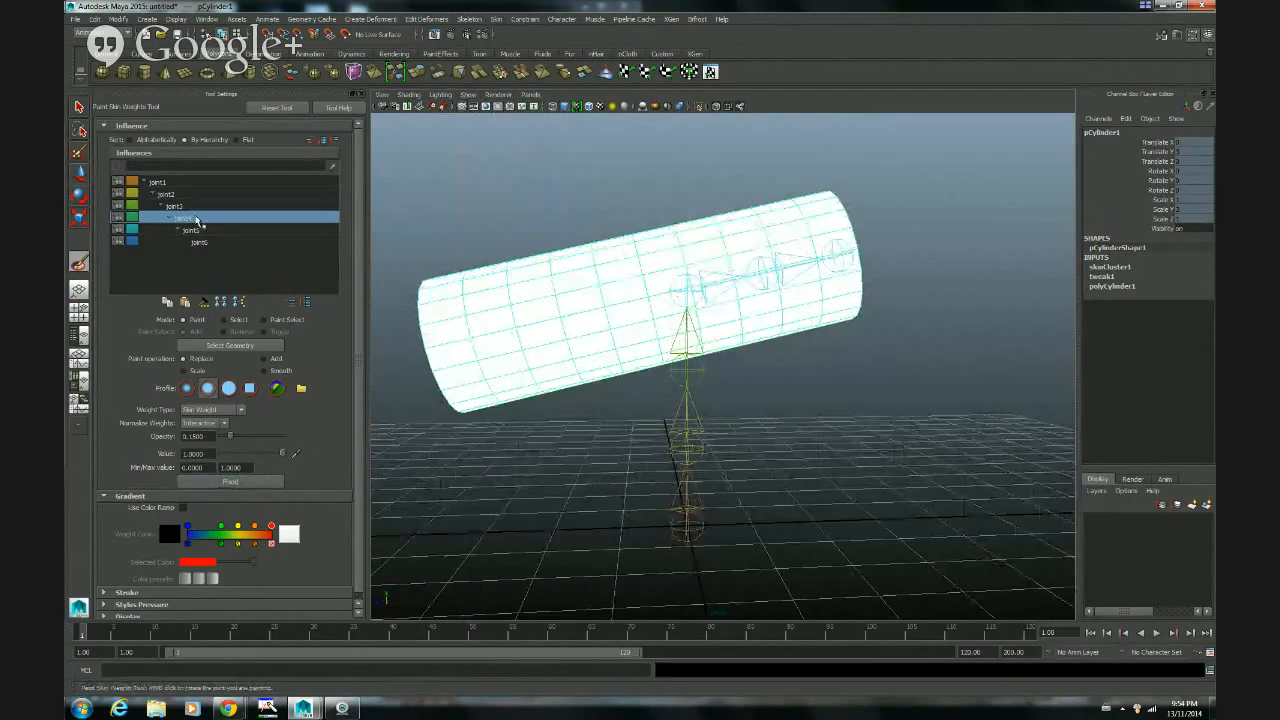
middle_click(681, 277)
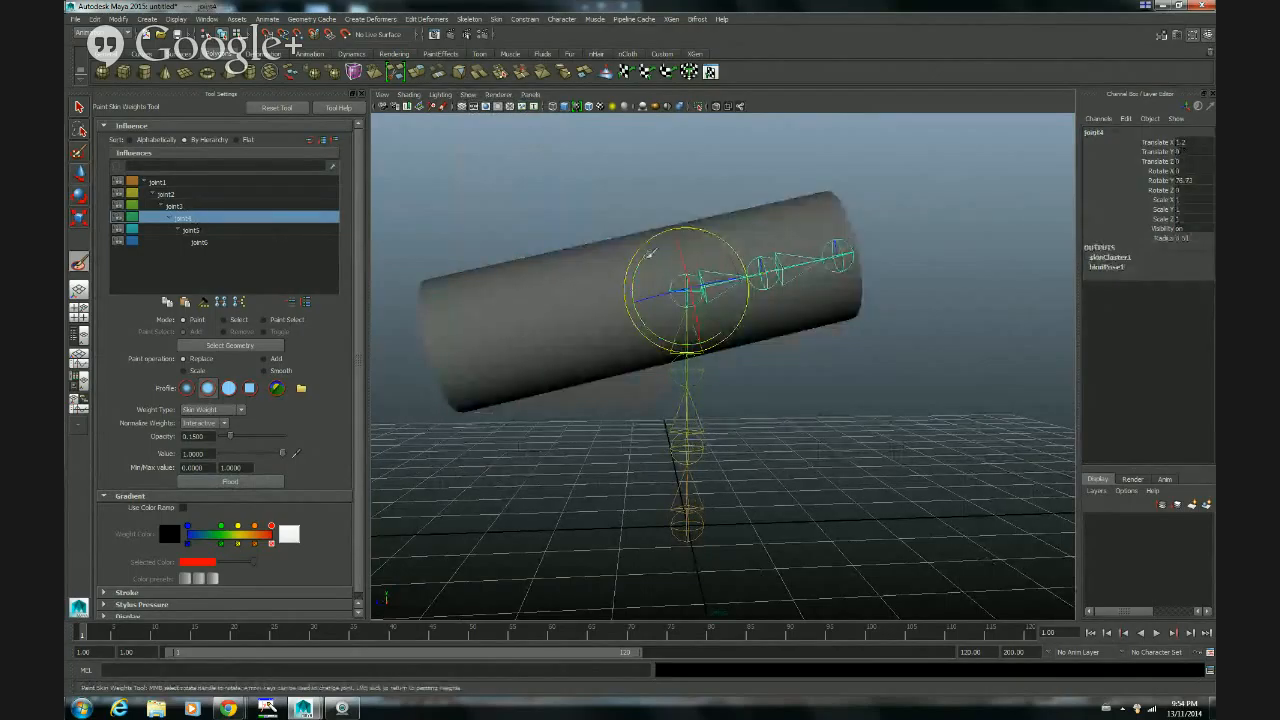
mouse_move(648, 257)
middle_down()
mouse_move(660, 333)
mouse_move(718, 383)
mouse_move(640, 300)
mouse_move(665, 250)
mouse_move(705, 360)
mouse_move(594, 268)
middle_up()
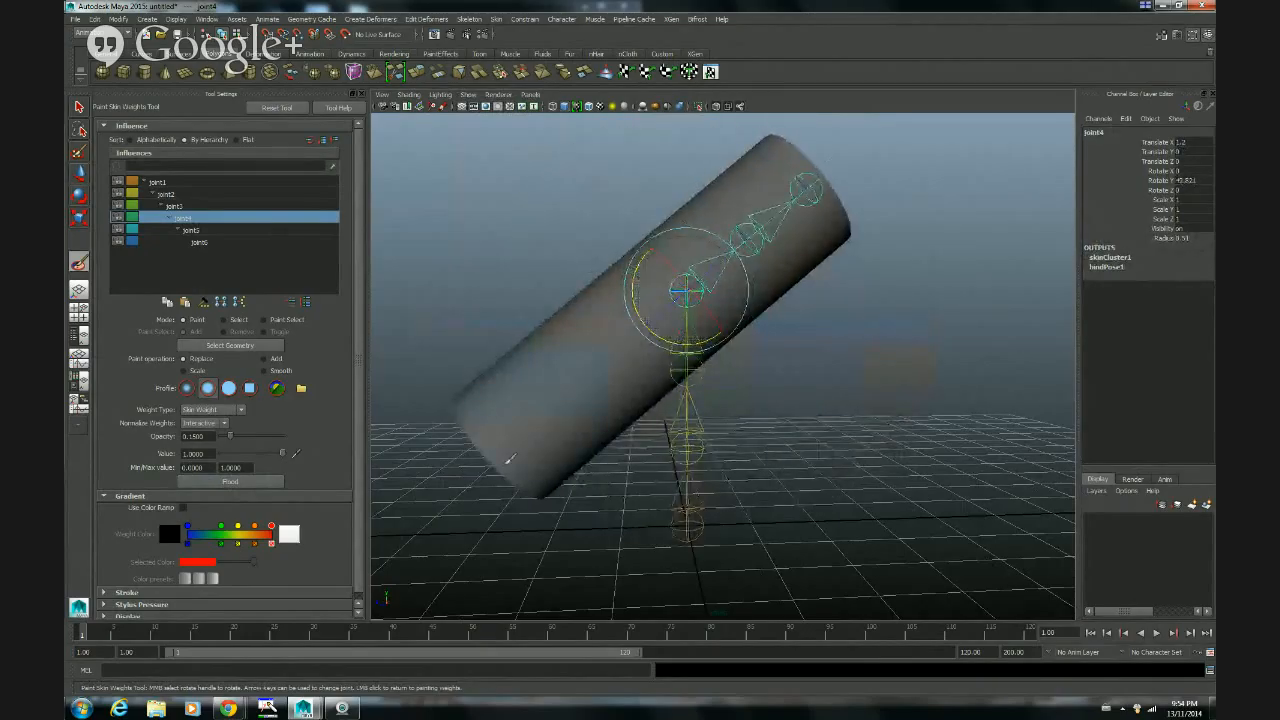
middle_drag(650, 300, 769, 211)
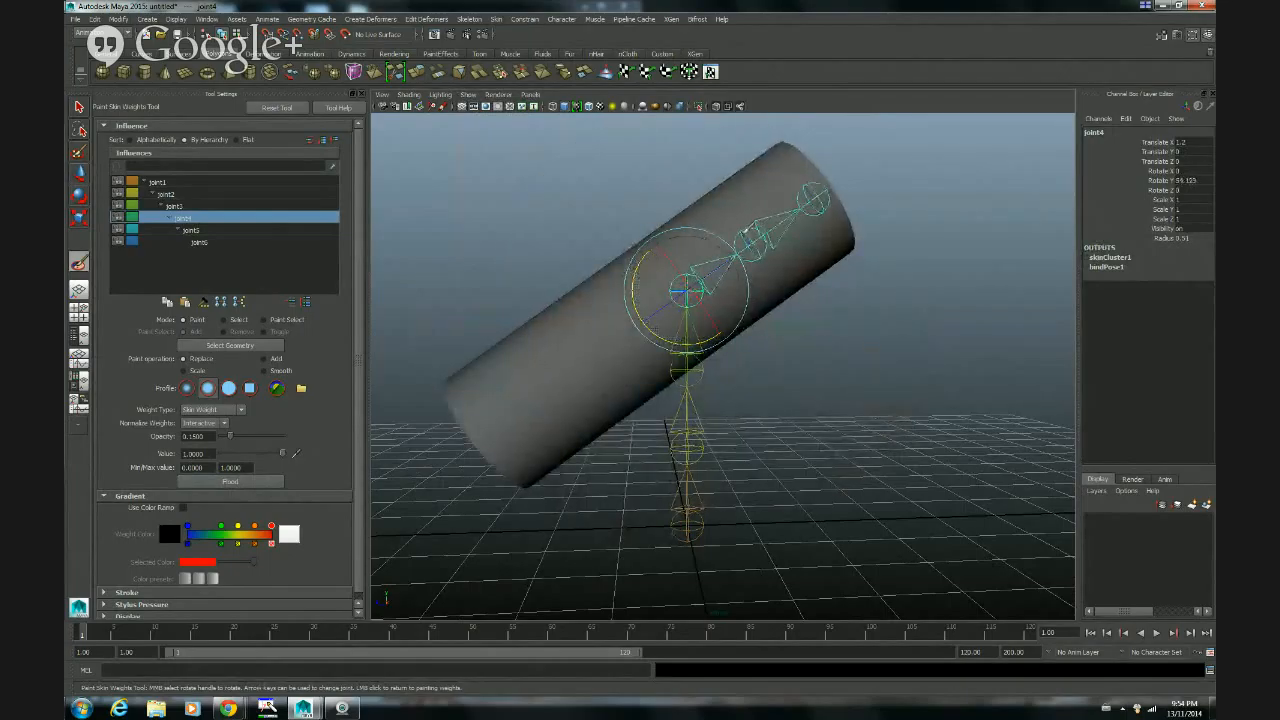
Step: Select the fifth joint's influence and rotate that joint to about 42 degrees in Y to test its effect on the cylinder
click(205, 231)
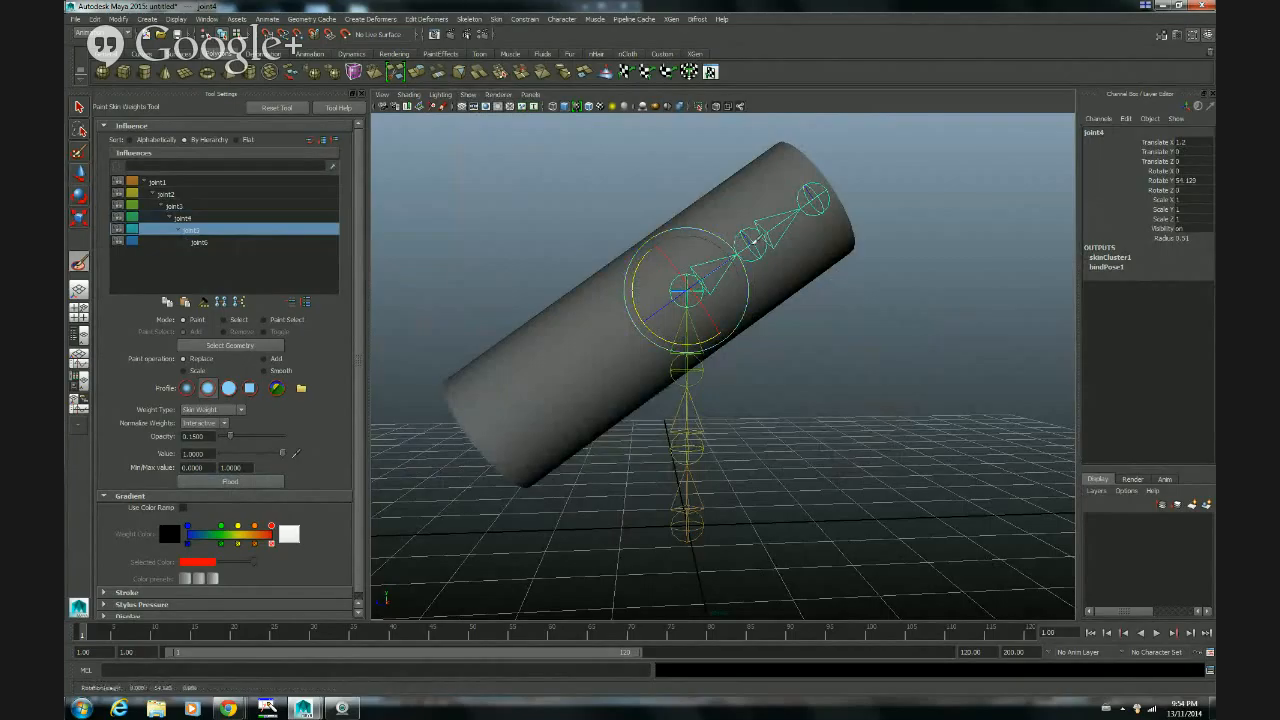
click(754, 241)
middle_click(754, 241)
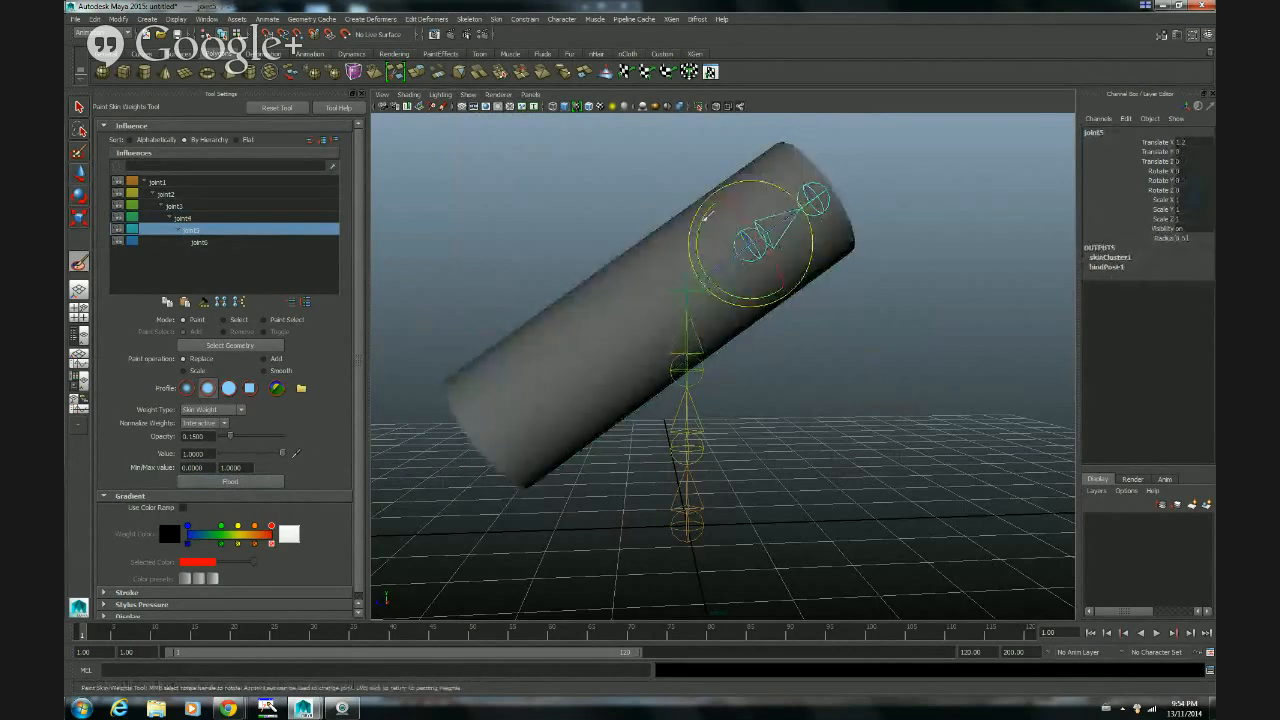
mouse_move(704, 212)
middle_down()
mouse_move(720, 272)
mouse_move(717, 229)
middle_up()
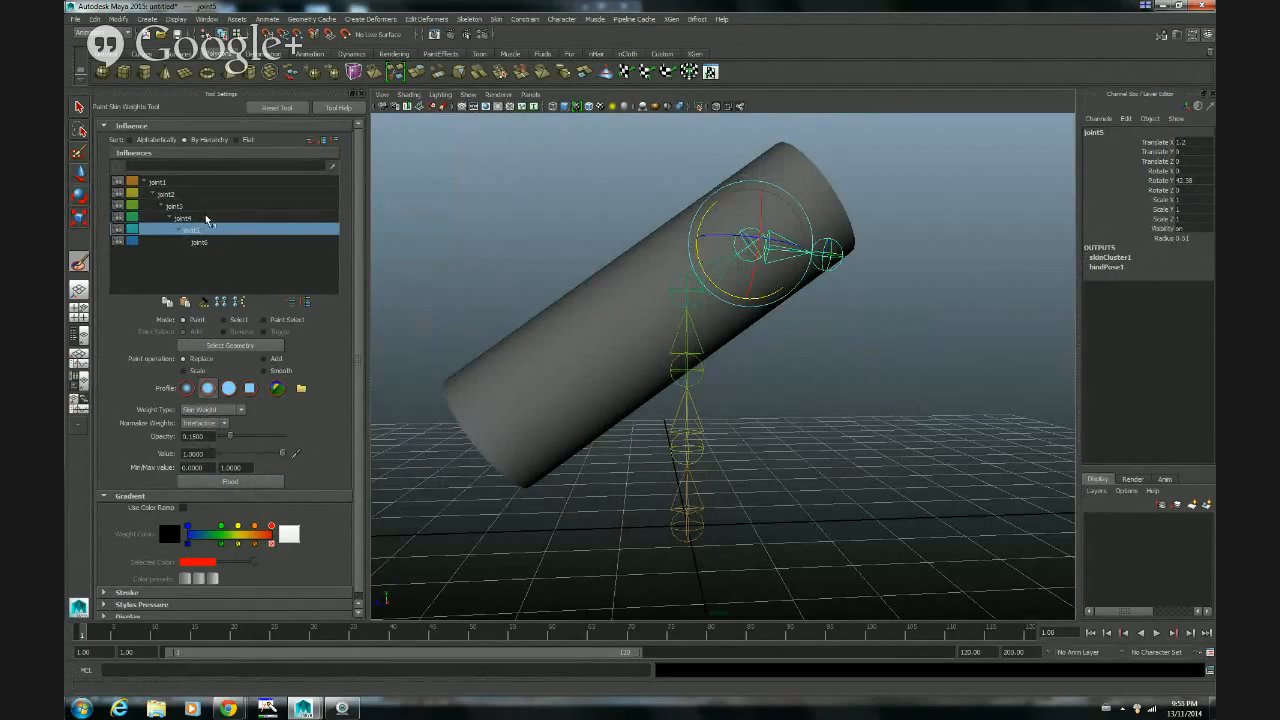
Step: Return to painting weights and compare the fourth and fifth joints' influence on the cylinder, ending on the fourth joint
click(190, 218)
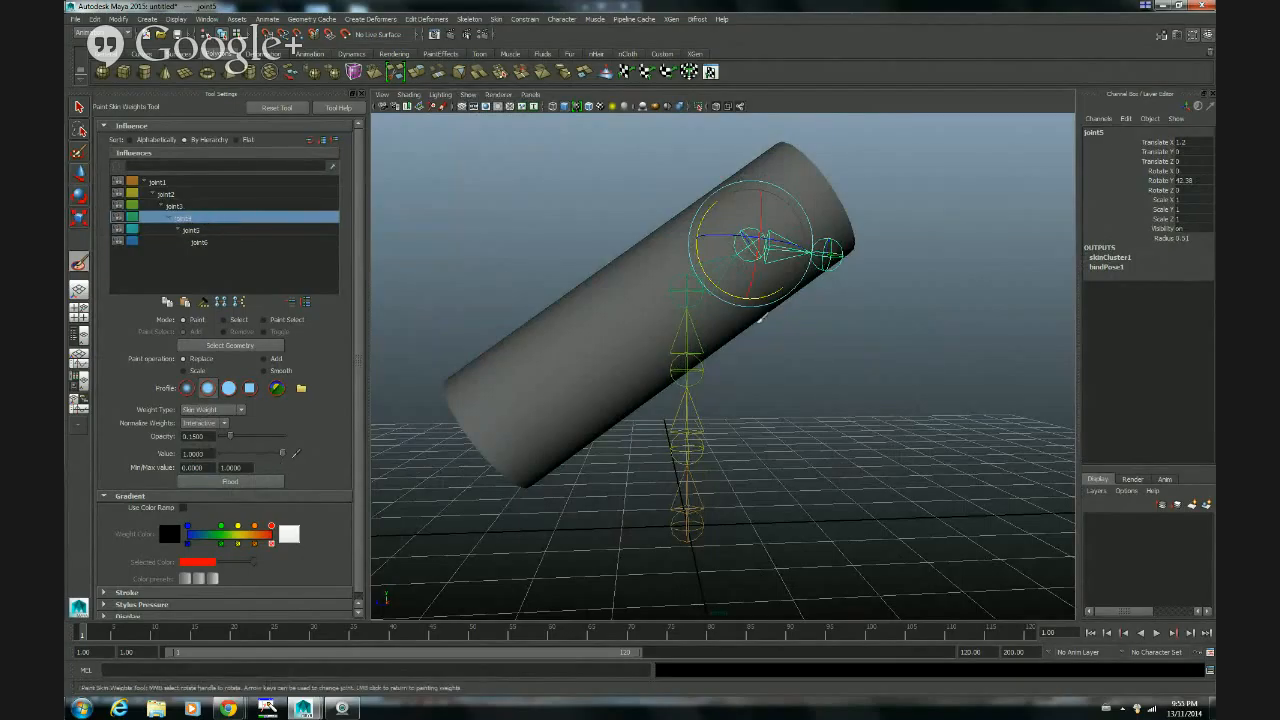
click(556, 213)
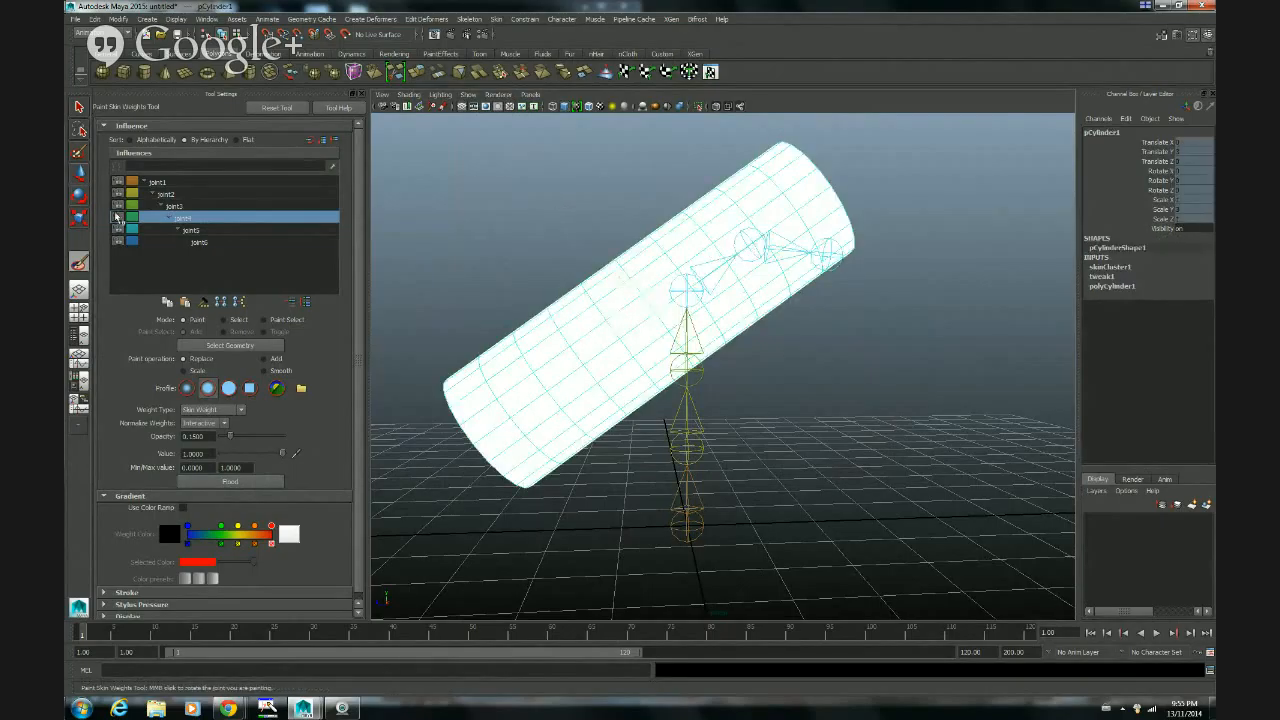
click(191, 230)
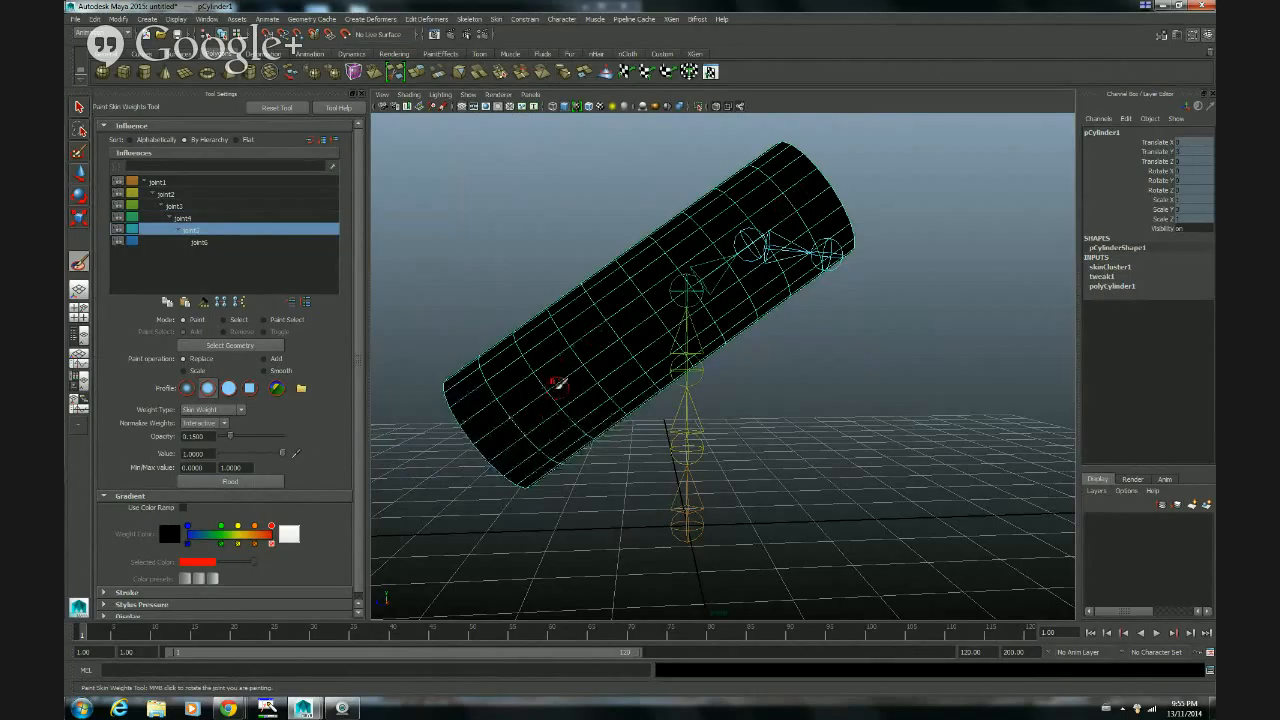
click(210, 218)
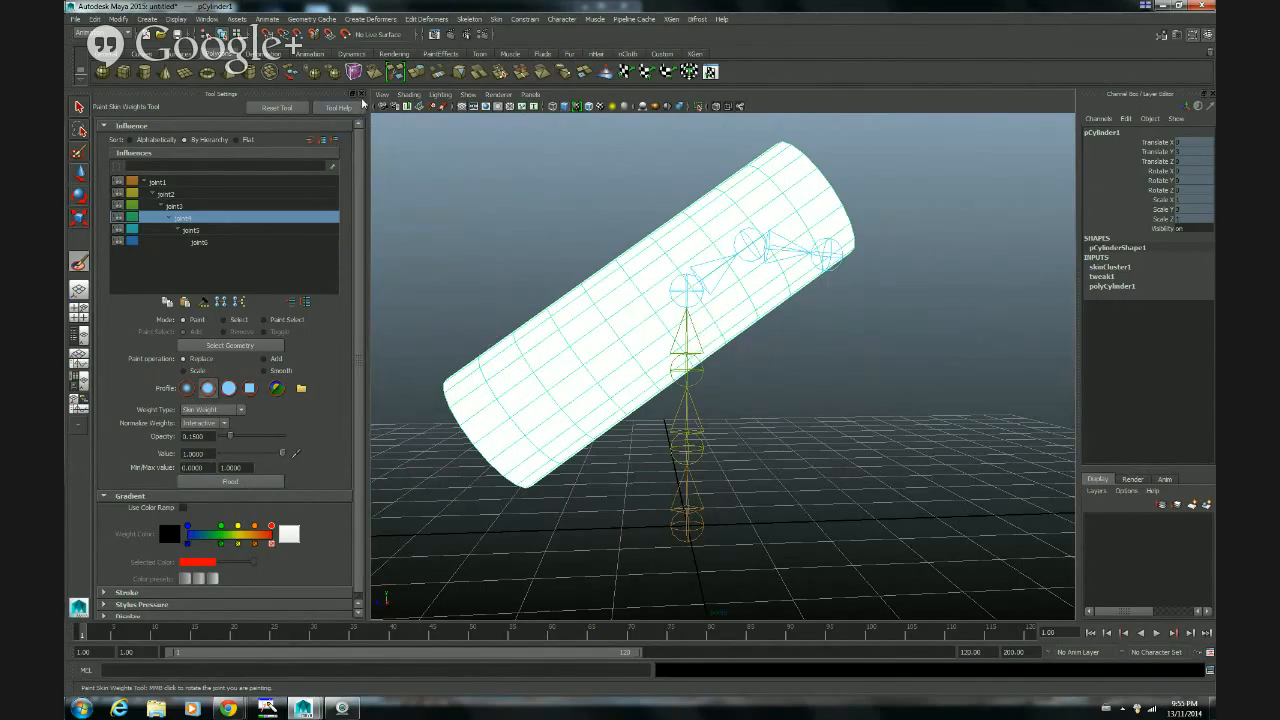
mouse_move(229, 708)
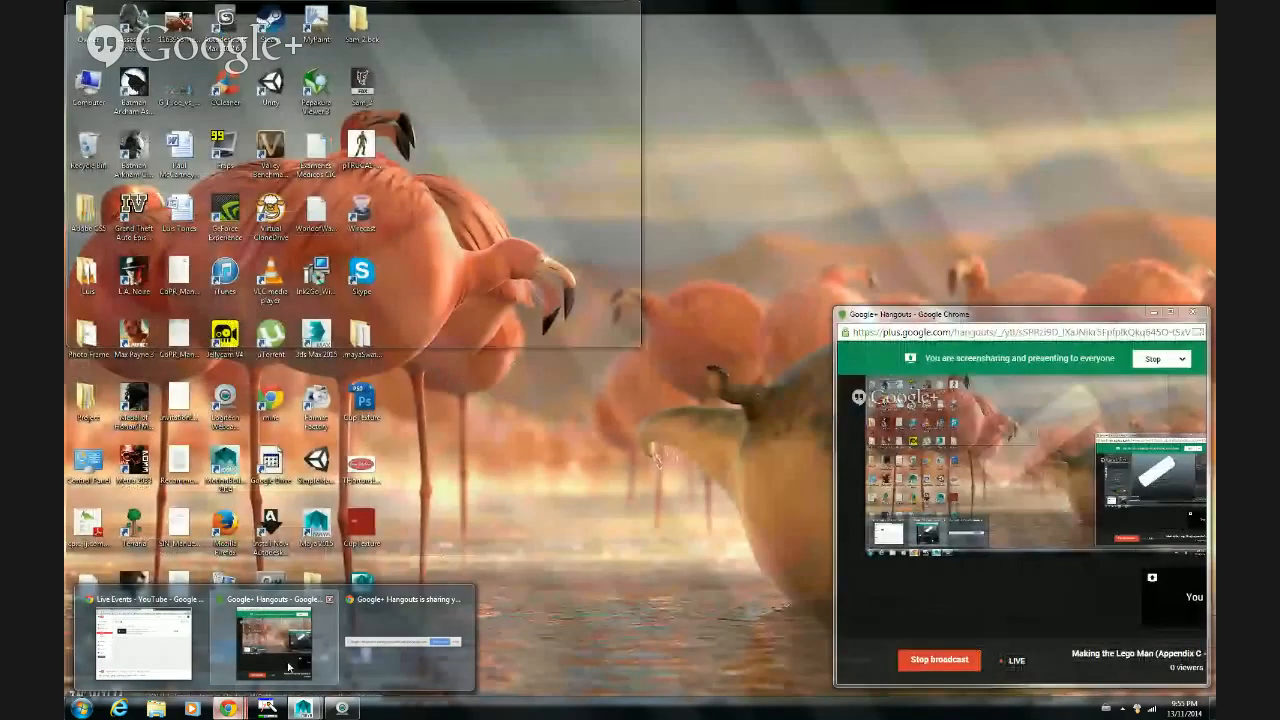
click(279, 645)
click(939, 659)
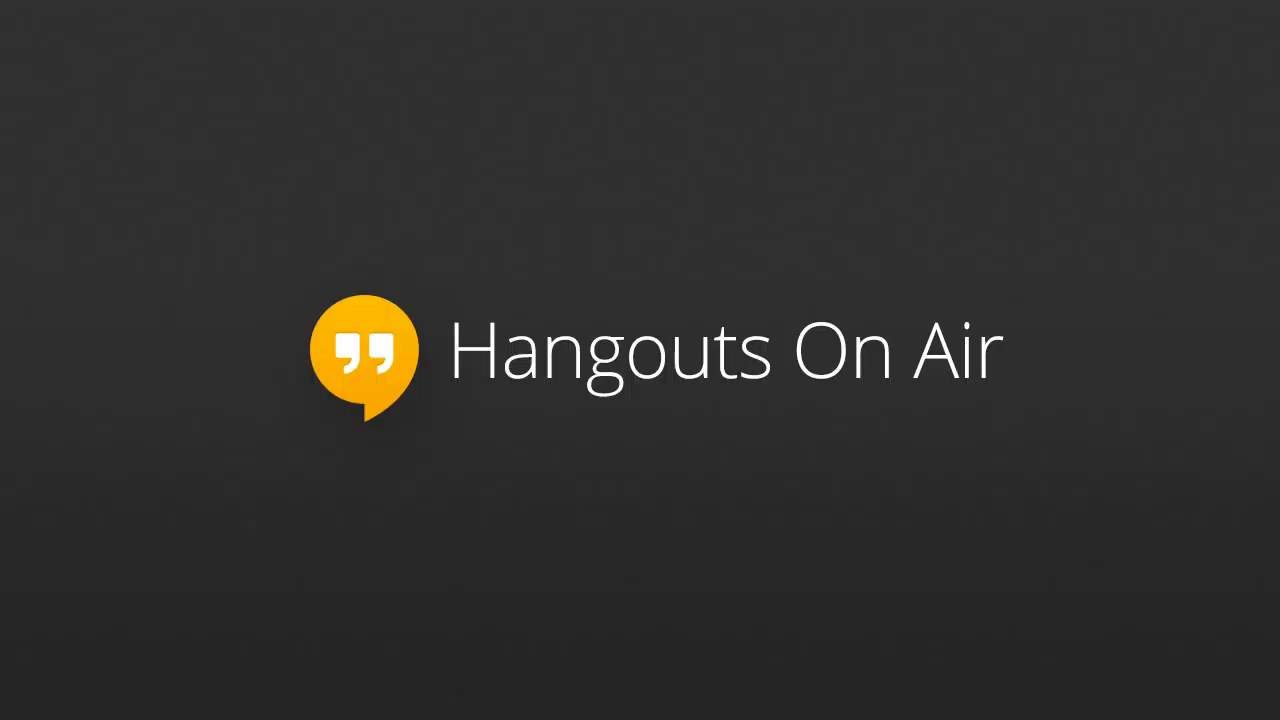